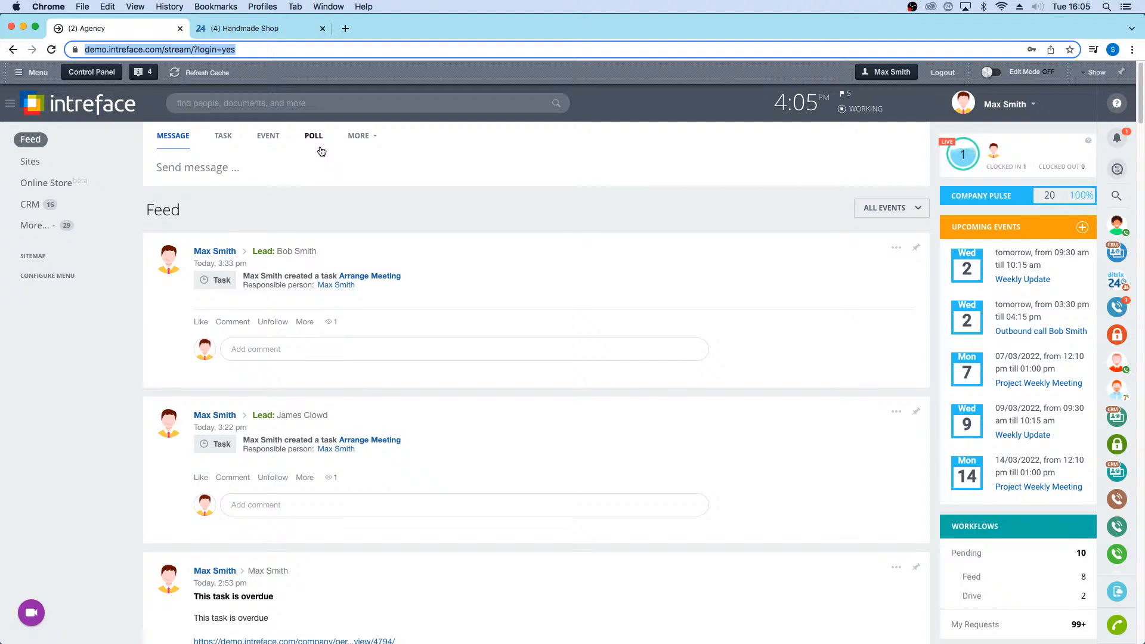
Step: Open the Sites section, look over the existing sites, and start creating a new site
{"action": "left_click", "coordinate": [29, 164]}
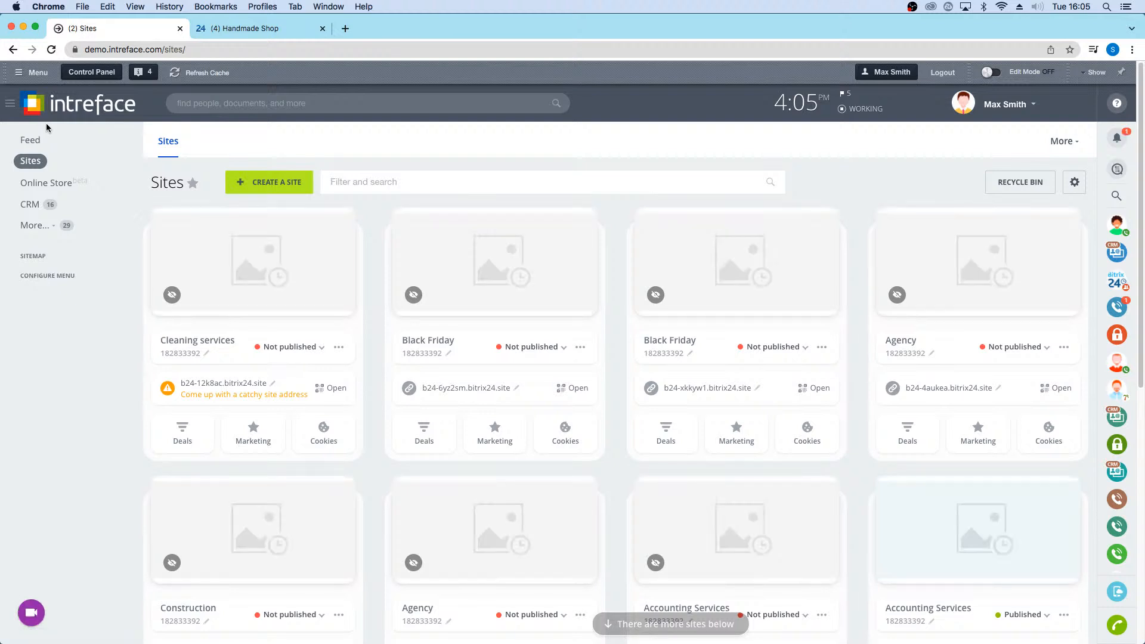
{"action": "scroll", "coordinate": [537, 477], "scroll_direction": "down", "scroll_amount": 7}
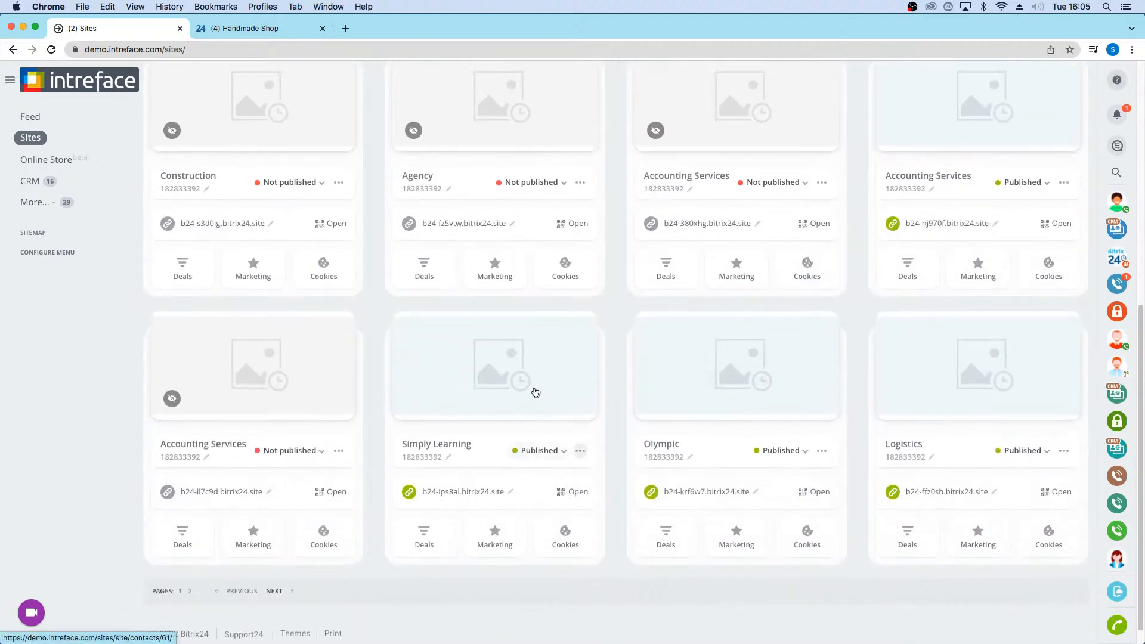
{"action": "scroll", "coordinate": [388, 329], "scroll_direction": "up", "scroll_amount": 3}
{"action": "scroll", "coordinate": [388, 329], "scroll_direction": "up", "scroll_amount": 4}
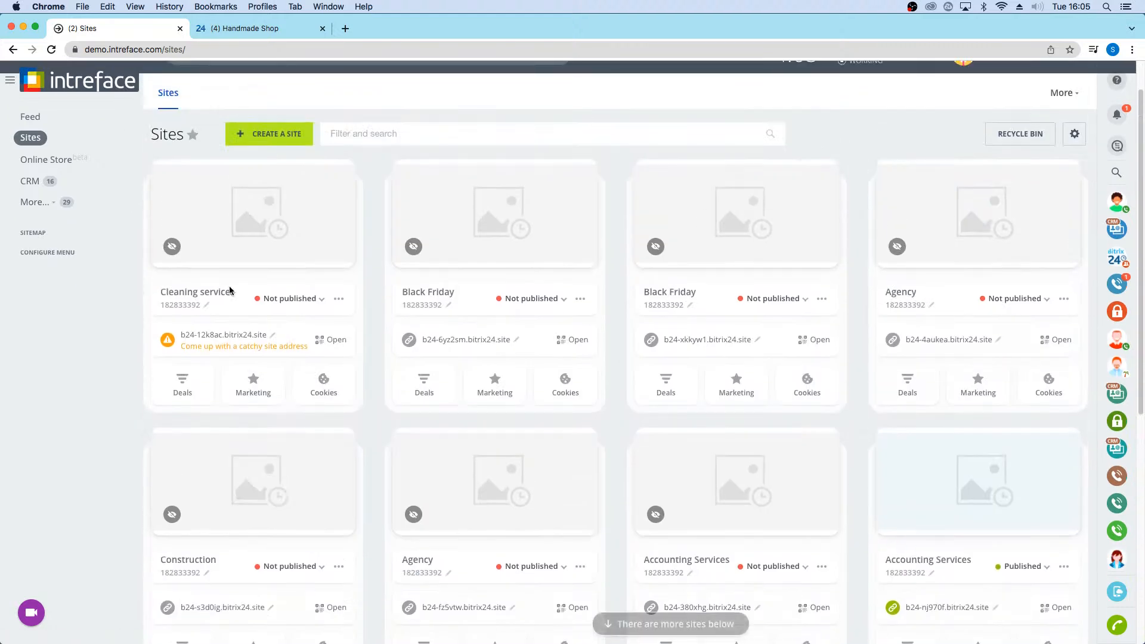
{"action": "left_click", "coordinate": [266, 137]}
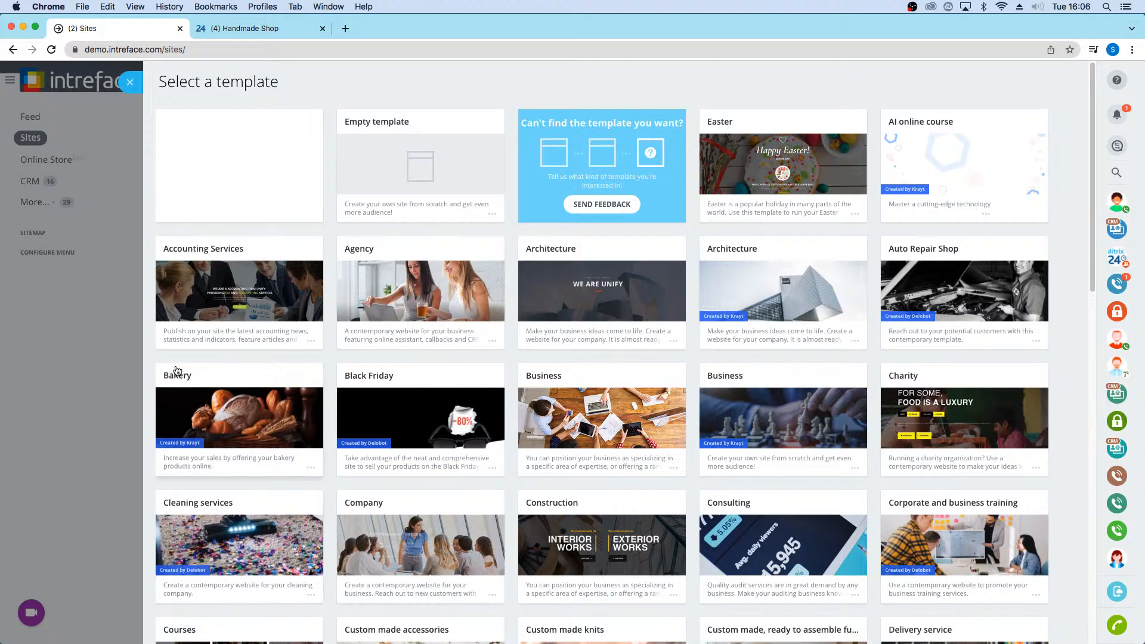
Step: Browse the site templates and choose the Charity template
{"action": "scroll", "coordinate": [317, 295], "scroll_direction": "down", "scroll_amount": 1}
{"action": "scroll", "coordinate": [301, 299], "scroll_direction": "down", "scroll_amount": 5}
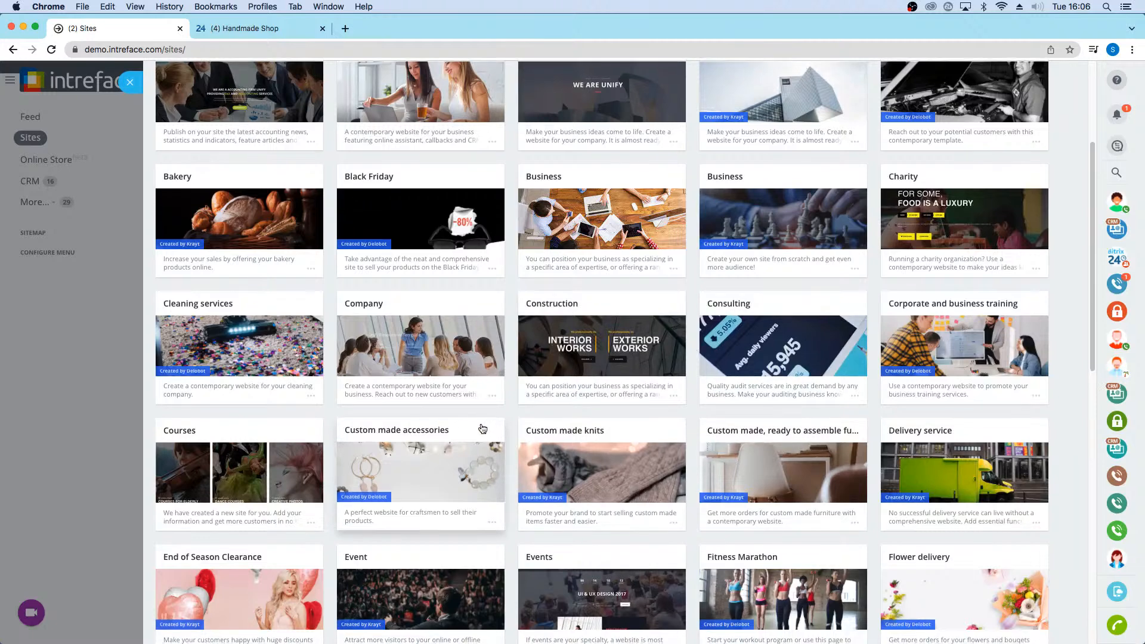
{"action": "scroll", "coordinate": [482, 429], "scroll_direction": "down", "scroll_amount": 1}
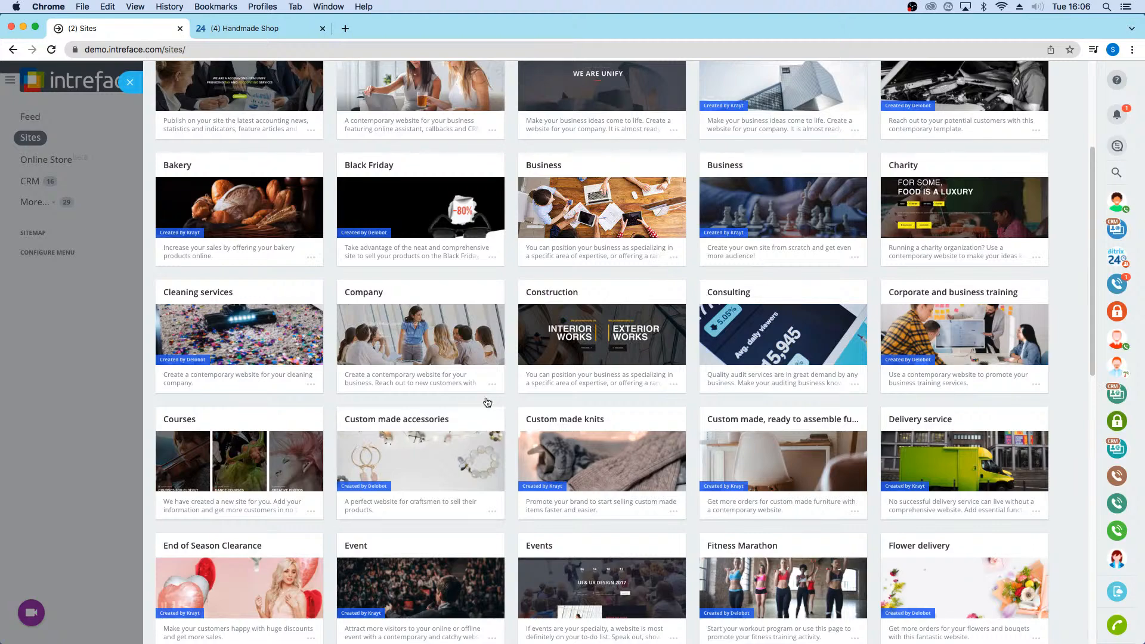
{"action": "scroll", "coordinate": [597, 424], "scroll_direction": "up", "scroll_amount": 3}
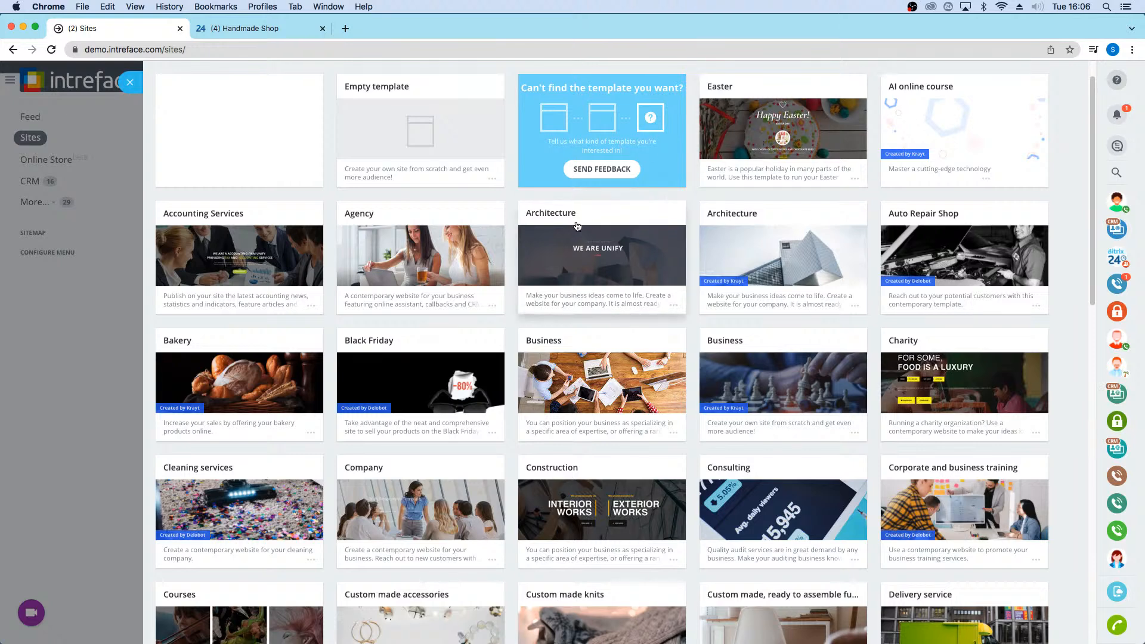
{"action": "scroll", "coordinate": [418, 197], "scroll_direction": "up", "scroll_amount": 1}
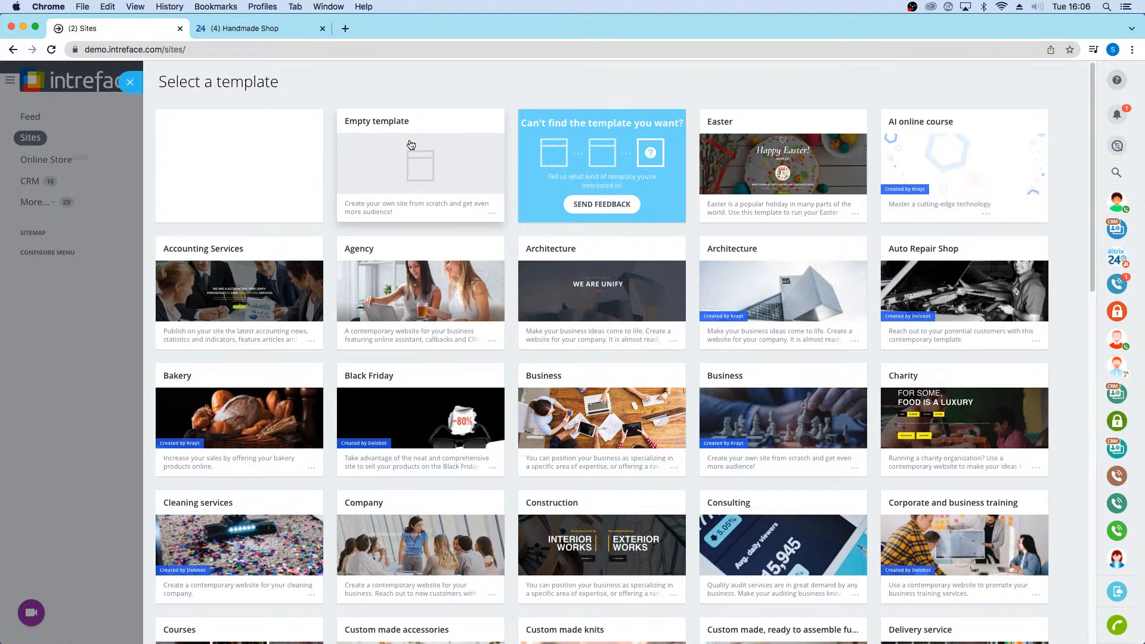
{"action": "scroll", "coordinate": [813, 395], "scroll_direction": "down", "scroll_amount": 1}
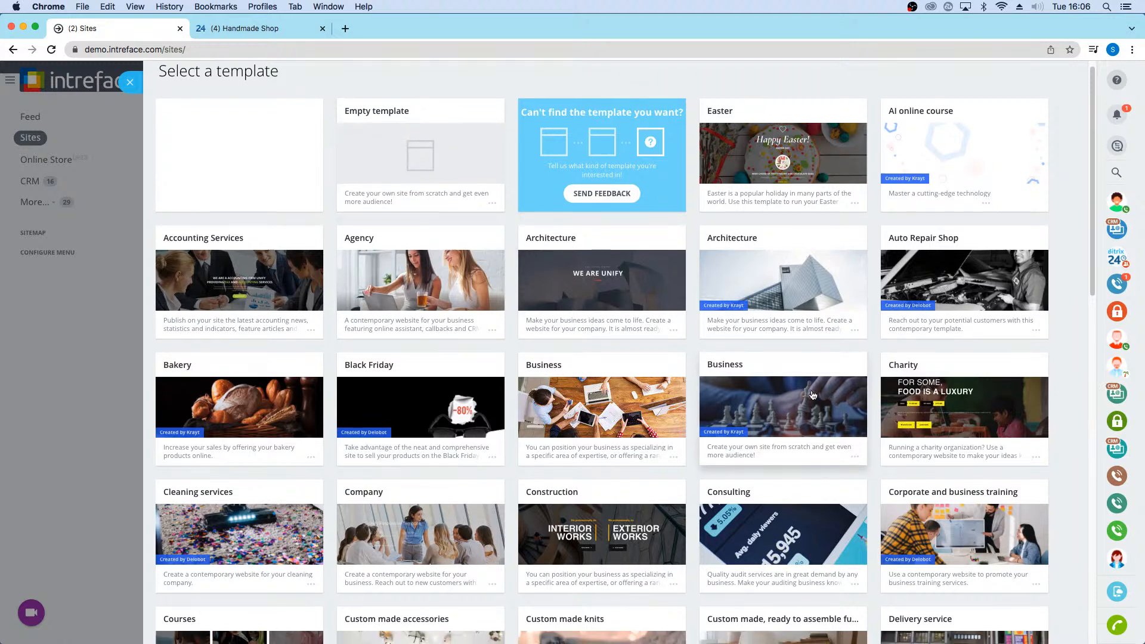
{"action": "left_click", "coordinate": [499, 245]}
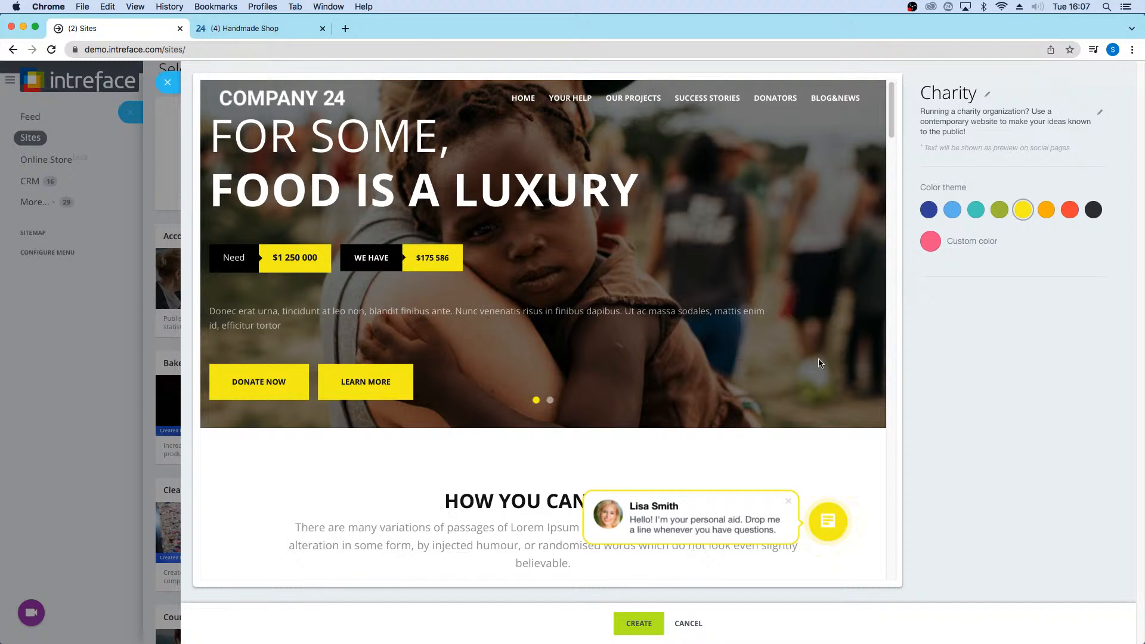
Step: Apply the orange-red color theme to the Charity template and create the site from it
{"action": "left_click", "coordinate": [1067, 213]}
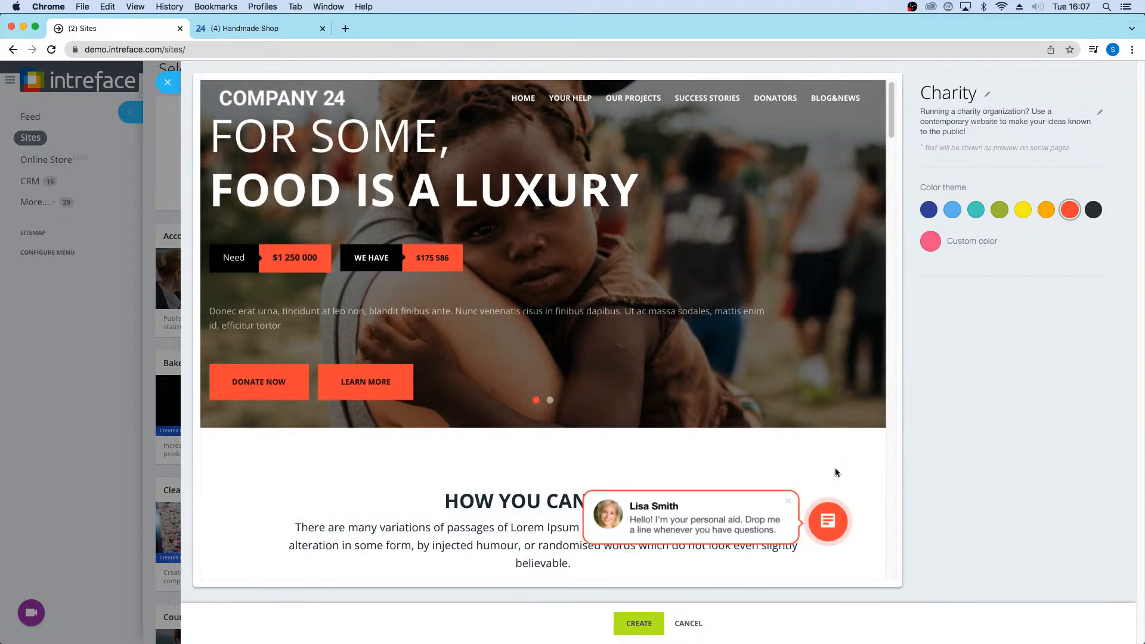
{"action": "left_click", "coordinate": [632, 620]}
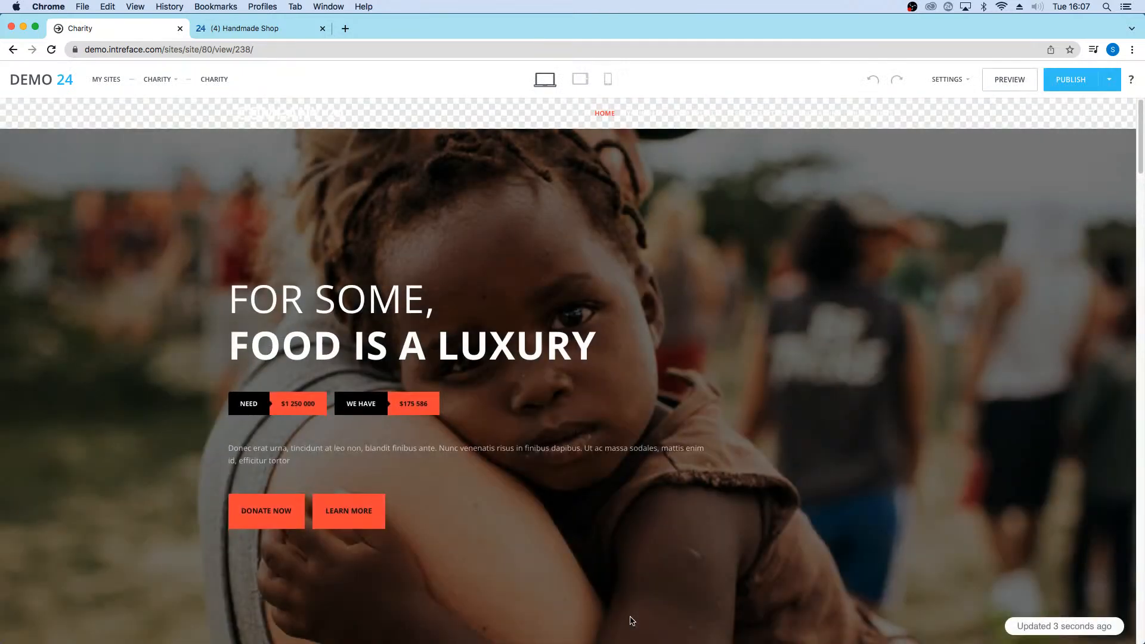
{"action": "scroll", "coordinate": [865, 406], "scroll_direction": "down", "scroll_amount": 3}
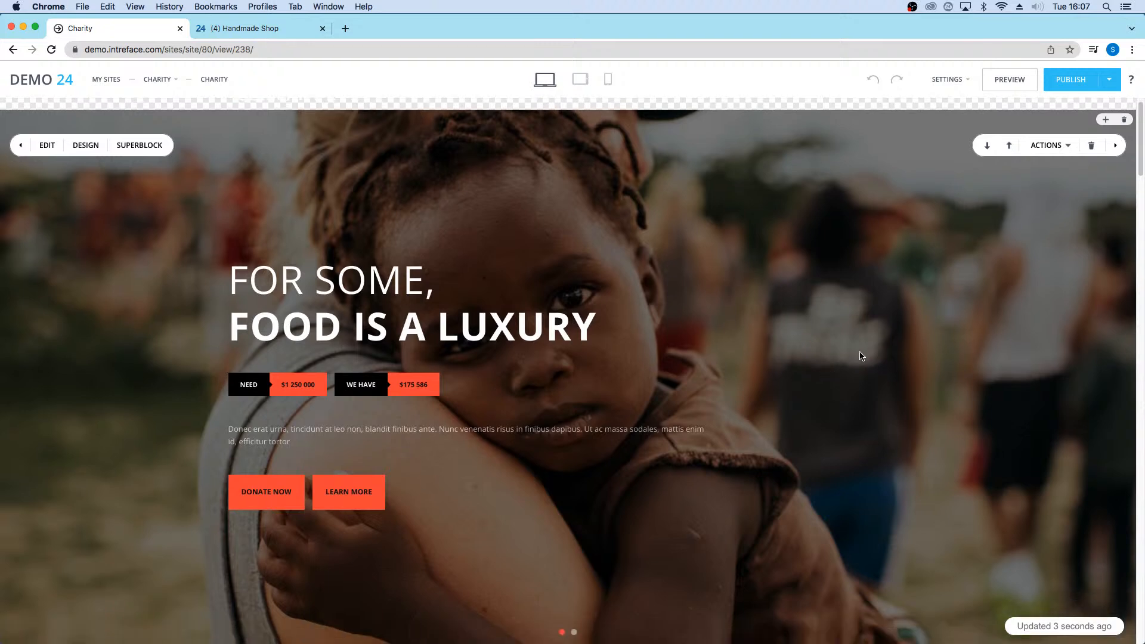
{"action": "scroll", "coordinate": [899, 427], "scroll_direction": "up", "scroll_amount": 2}
{"action": "scroll", "coordinate": [909, 428], "scroll_direction": "up", "scroll_amount": 1}
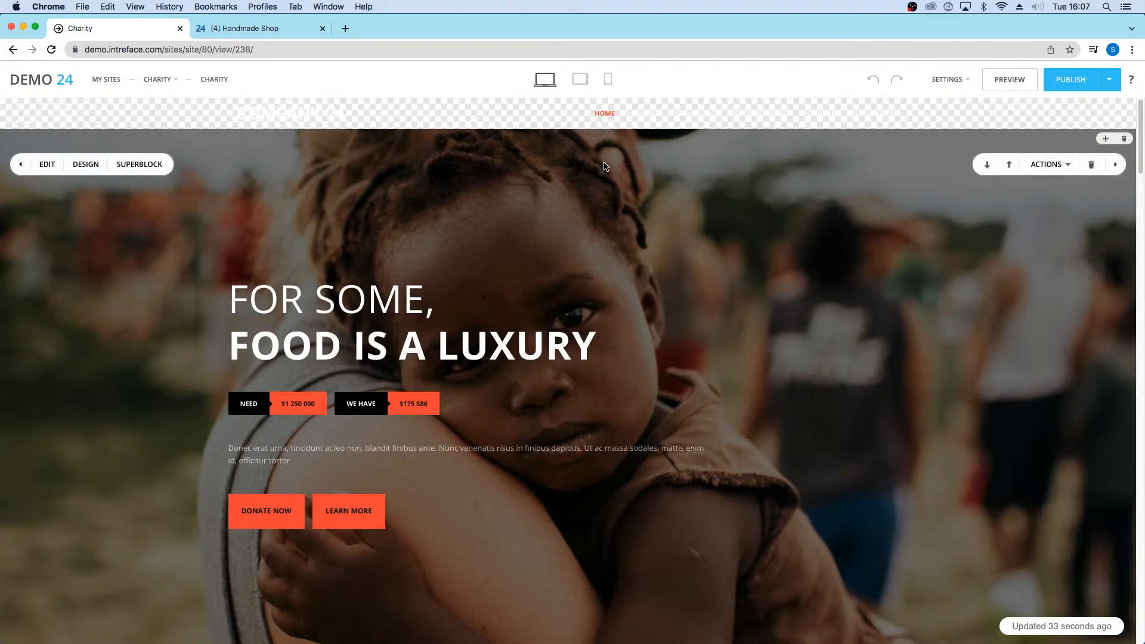
Step: Open the Charity site's site settings and expand the additional options
{"action": "left_click", "coordinate": [959, 85]}
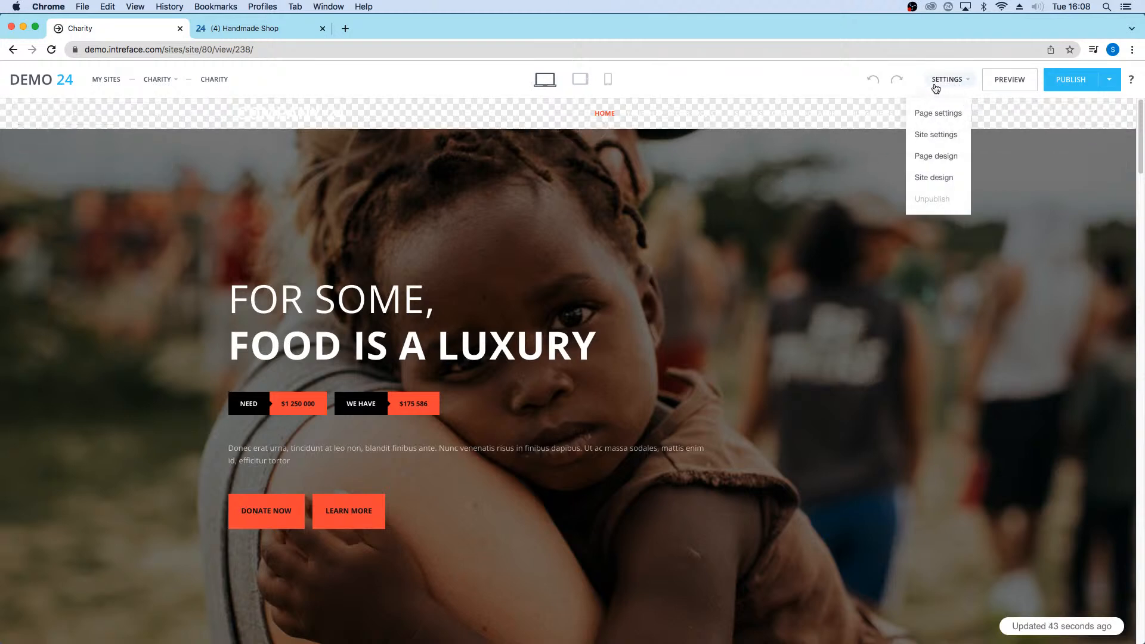
{"action": "left_click", "coordinate": [929, 142]}
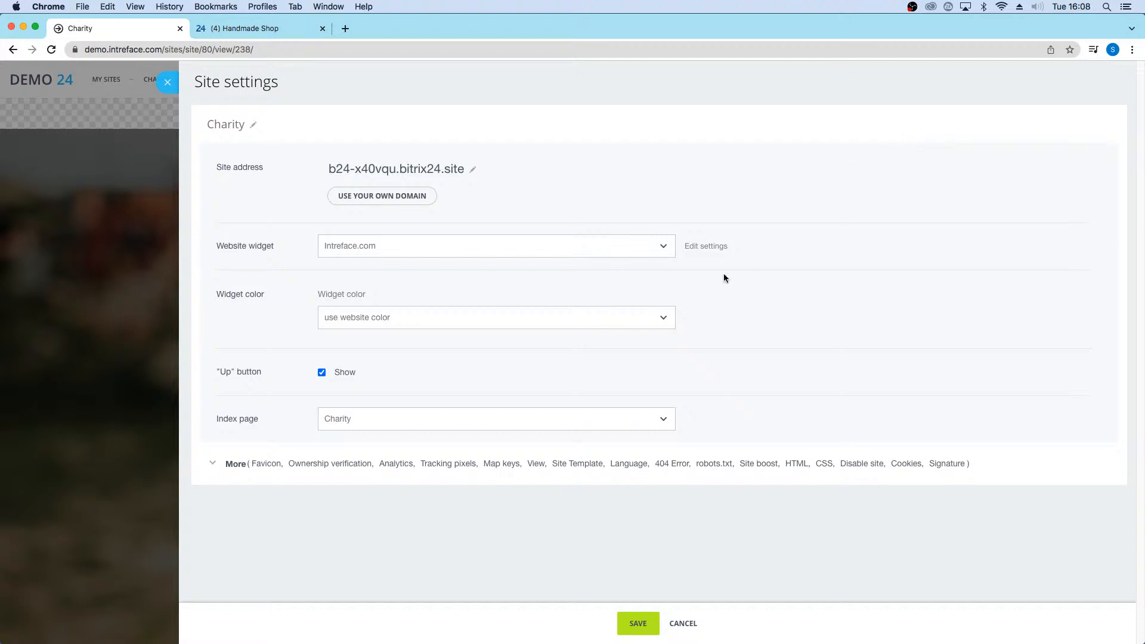
{"action": "left_click", "coordinate": [234, 464]}
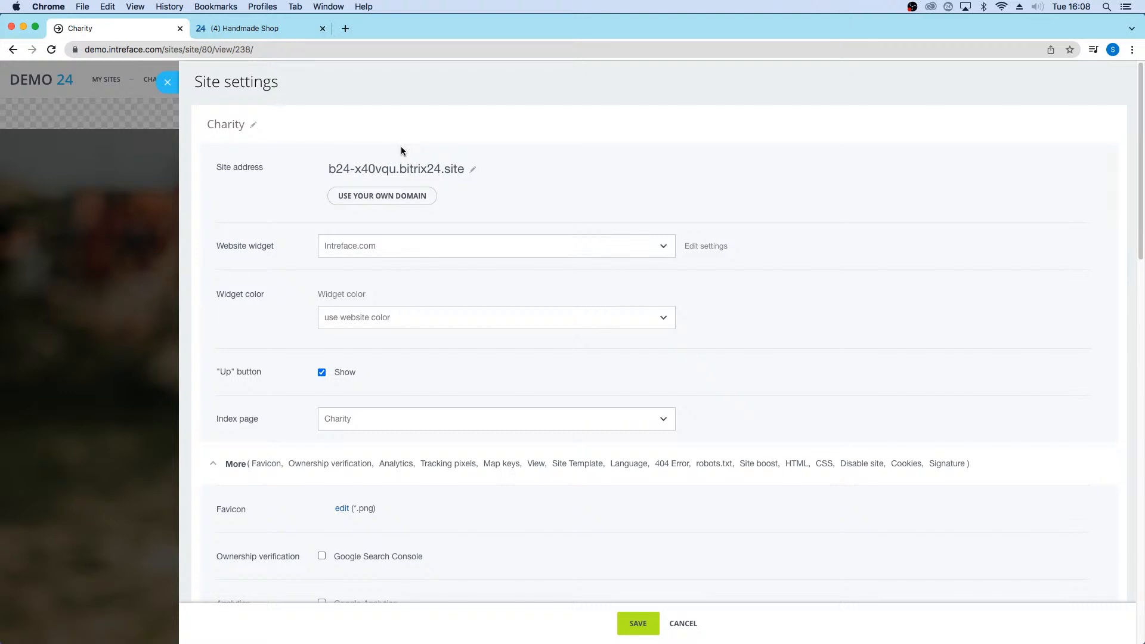
Step: Examine the site address and the own-domain connection form with its DNS records, leaving the domain name empty
{"action": "left_click_drag", "start_coordinate": [330, 170], "coordinate": [465, 172]}
{"action": "left_click", "coordinate": [473, 184]}
{"action": "left_click", "coordinate": [337, 197]}
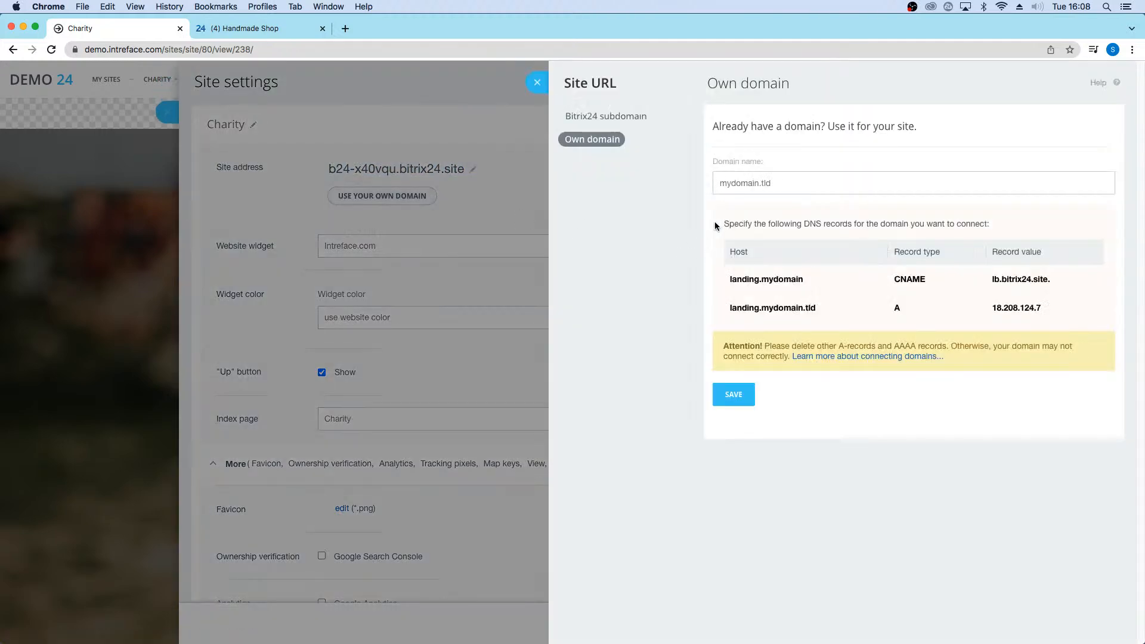
{"action": "left_click", "coordinate": [772, 183]}
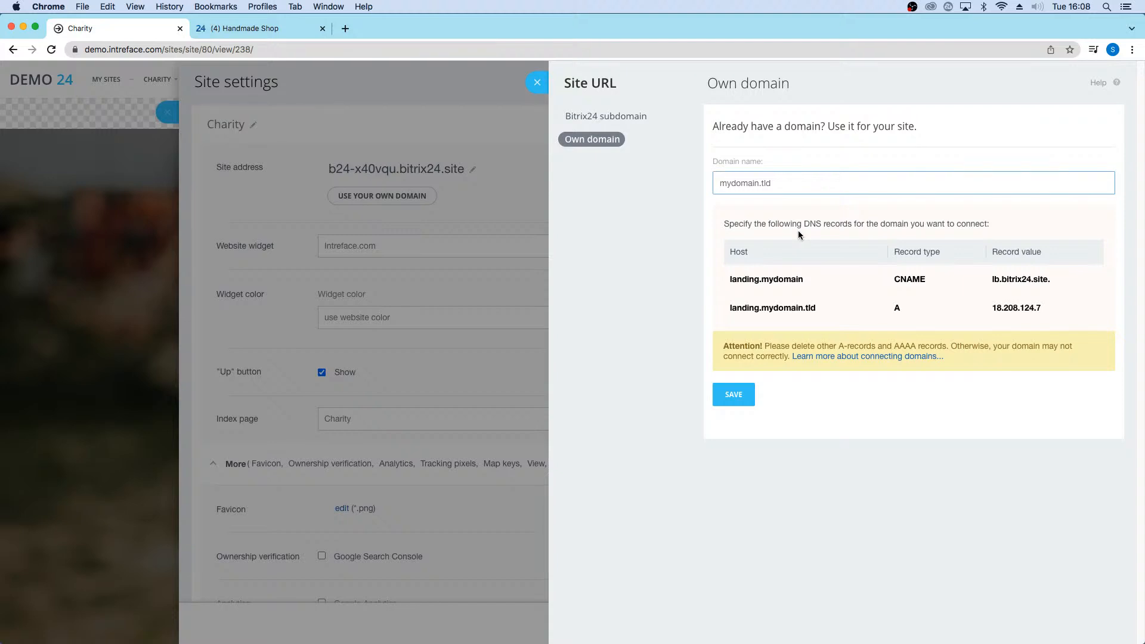
{"action": "left_click", "coordinate": [537, 82]}
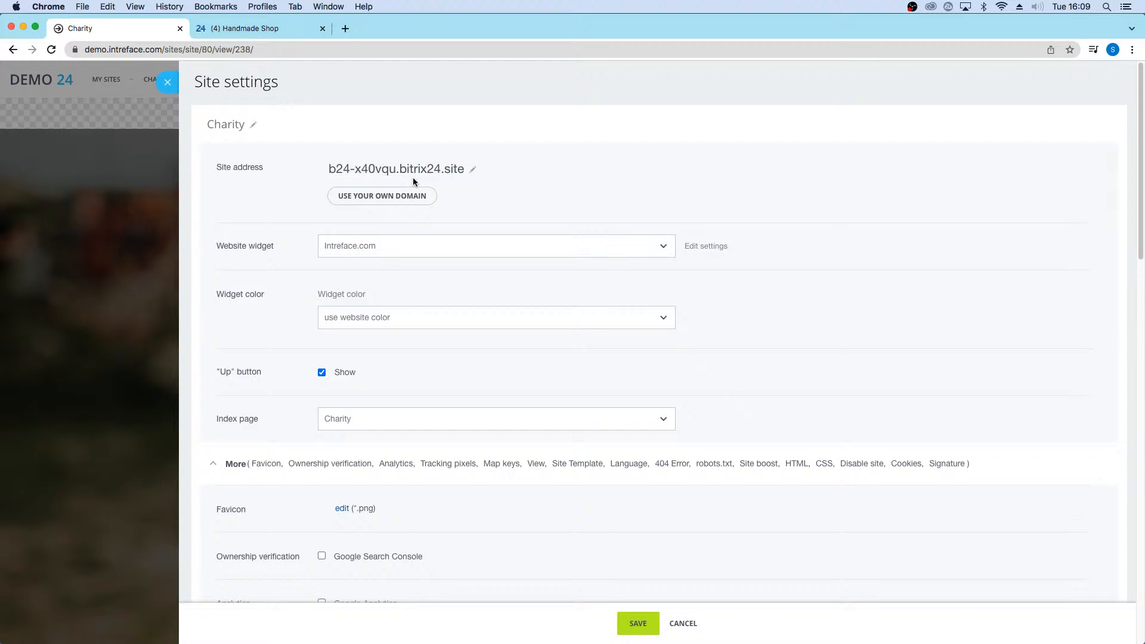
Step: Review the website widget choices, keeping Intreface.com, and view the live chat widget on the Cake & Co site as an example
{"action": "left_click", "coordinate": [433, 240]}
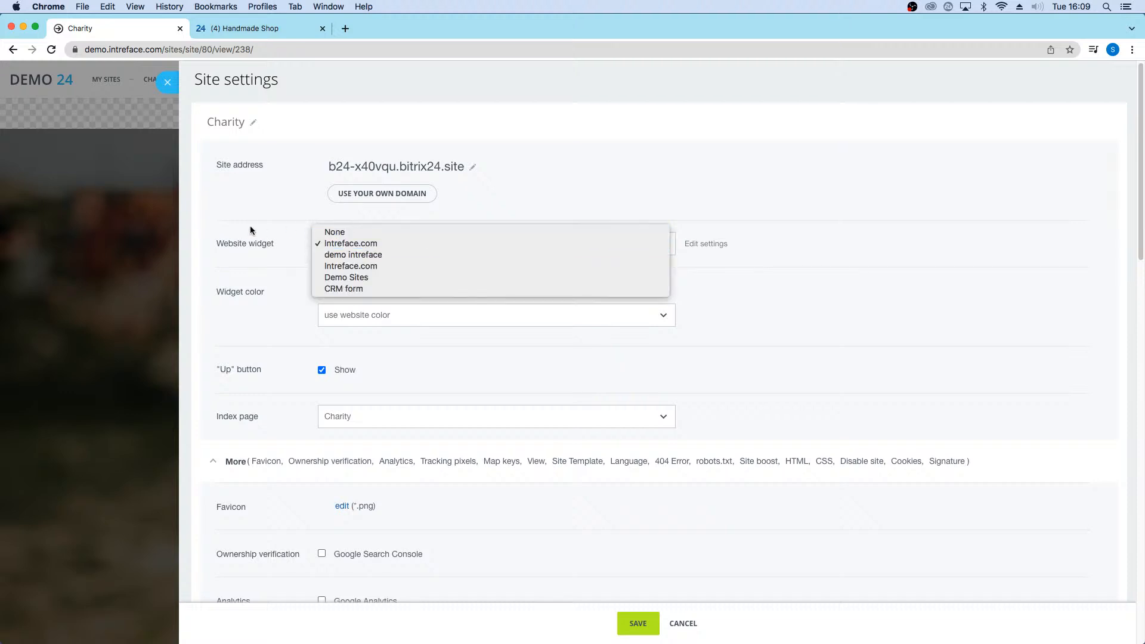
{"action": "left_click", "coordinate": [374, 246]}
{"action": "key", "text": "ctrl+Right"}
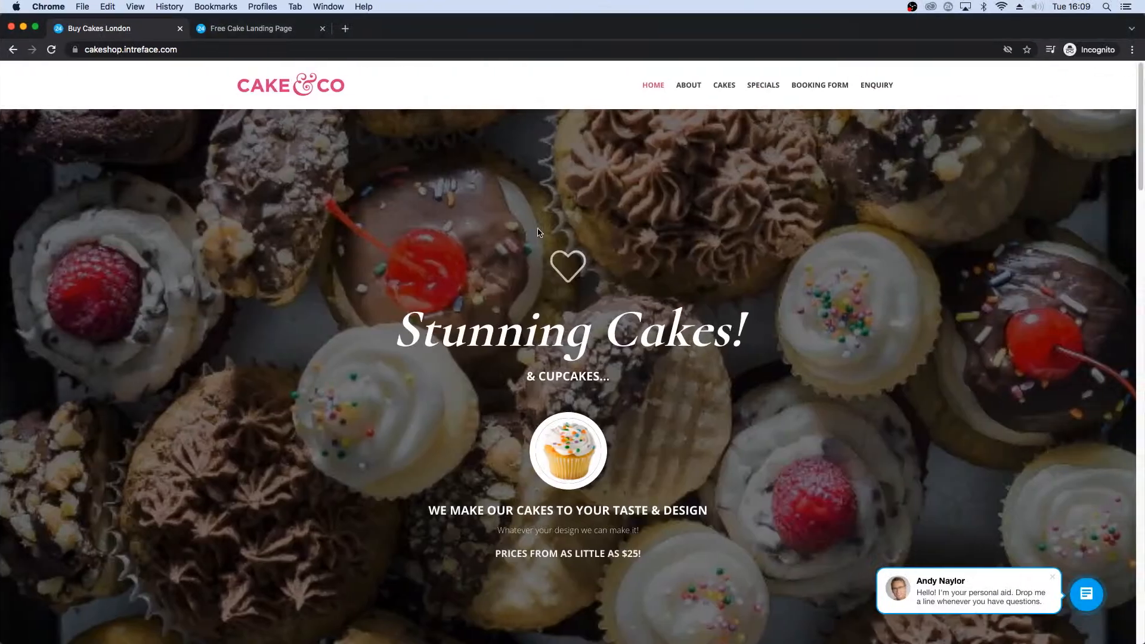
{"action": "left_click", "coordinate": [1087, 594]}
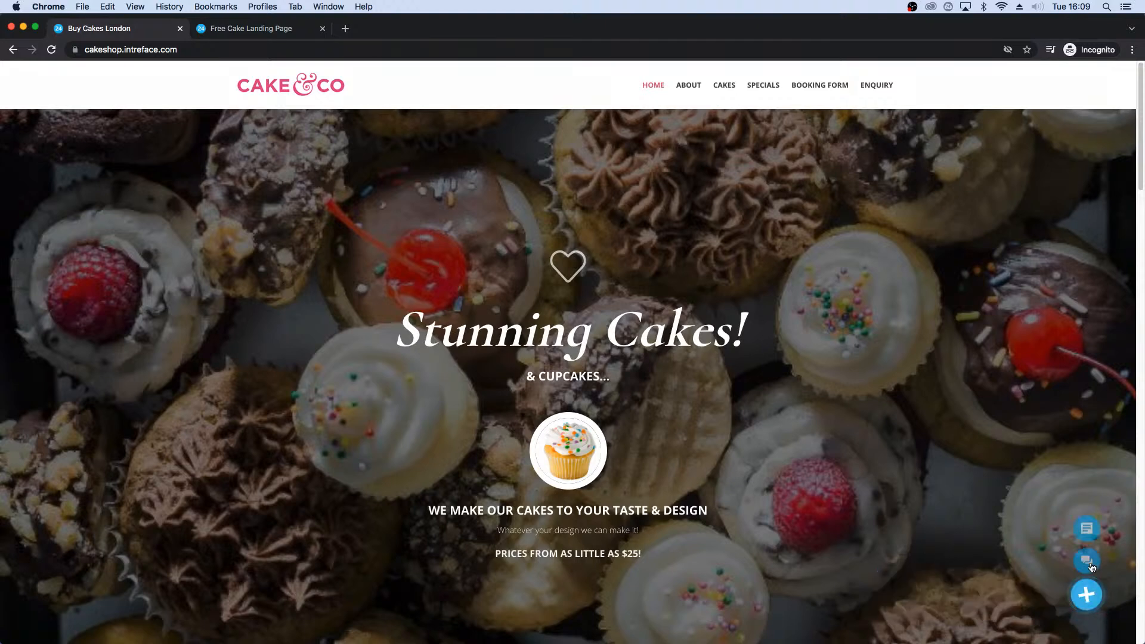
{"action": "left_click", "coordinate": [1087, 556]}
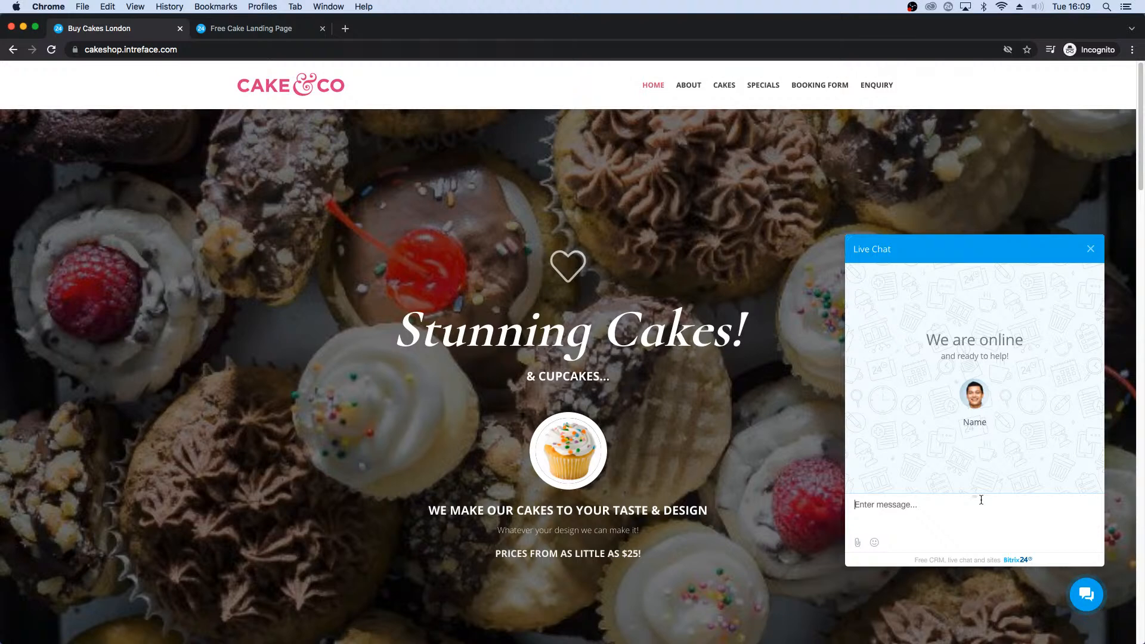
{"action": "key", "text": "ctrl+Left"}
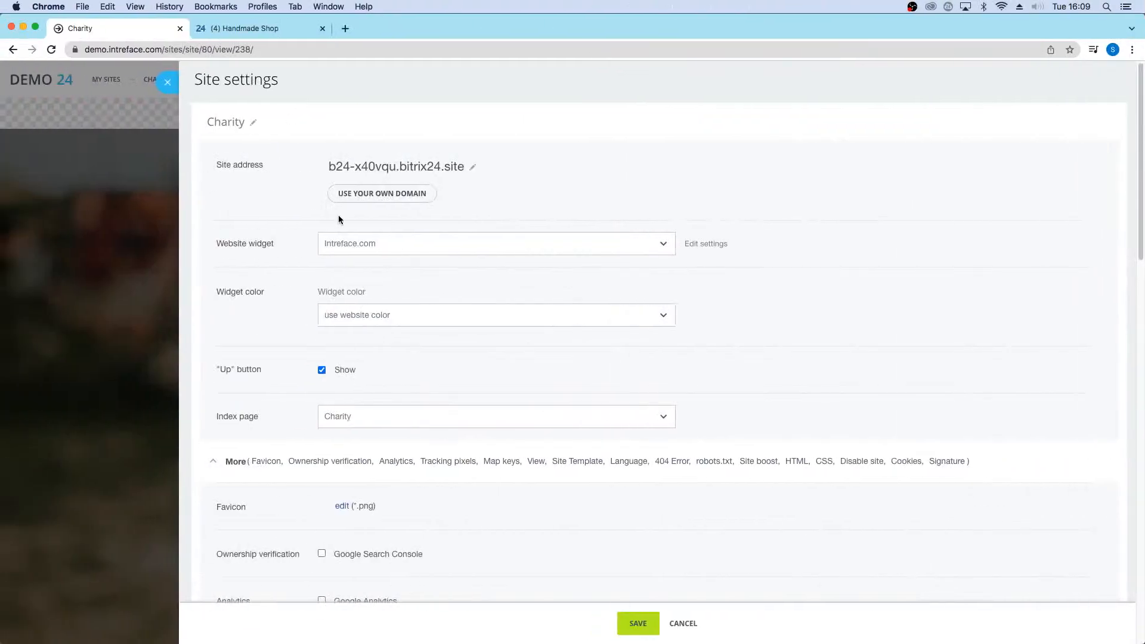
{"action": "left_click", "coordinate": [388, 239]}
{"action": "left_click", "coordinate": [719, 302]}
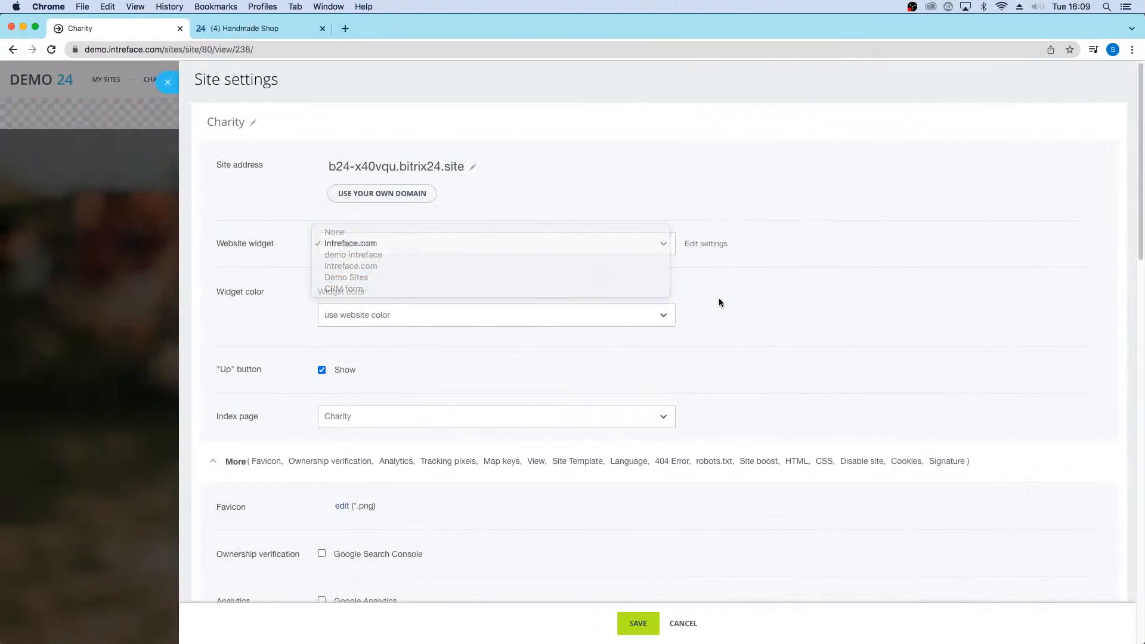
Step: Enable Google Analytics in the additional site settings to view its ID and stats options, and disable it again
{"action": "scroll", "coordinate": [718, 295], "scroll_direction": "down", "scroll_amount": 2}
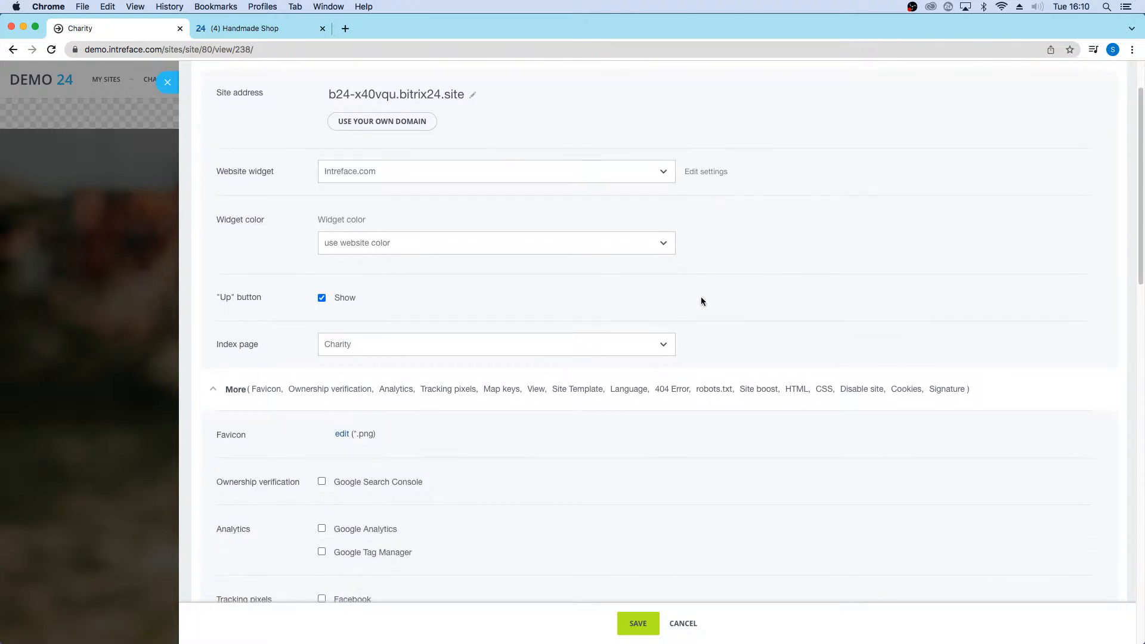
{"action": "scroll", "coordinate": [704, 296], "scroll_direction": "down", "scroll_amount": 1}
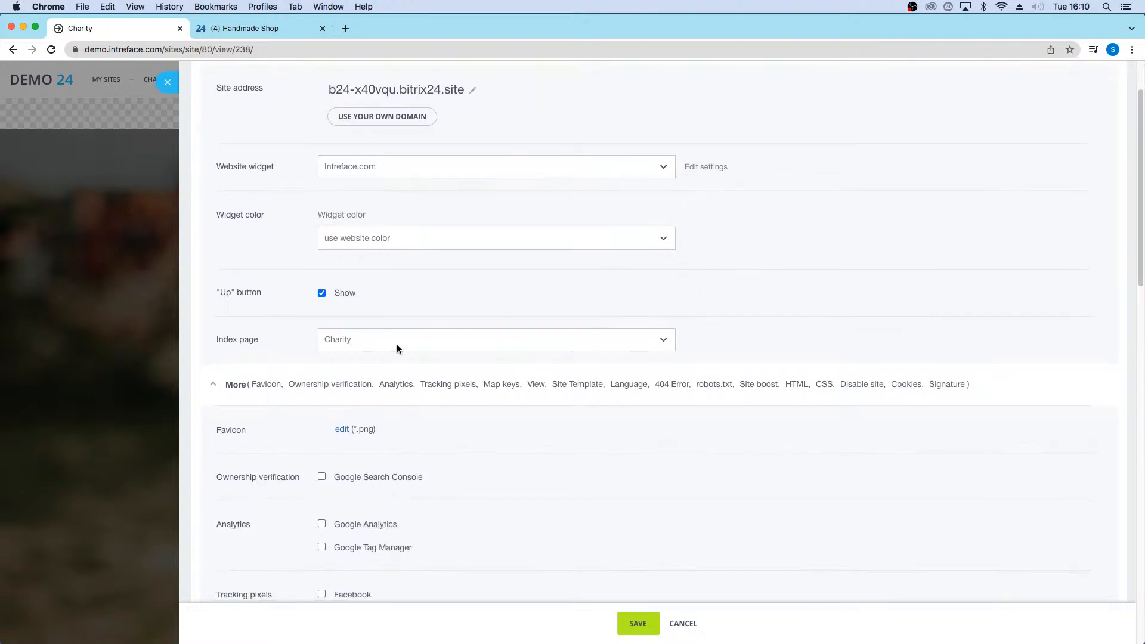
{"action": "scroll", "coordinate": [379, 346], "scroll_direction": "down", "scroll_amount": 1}
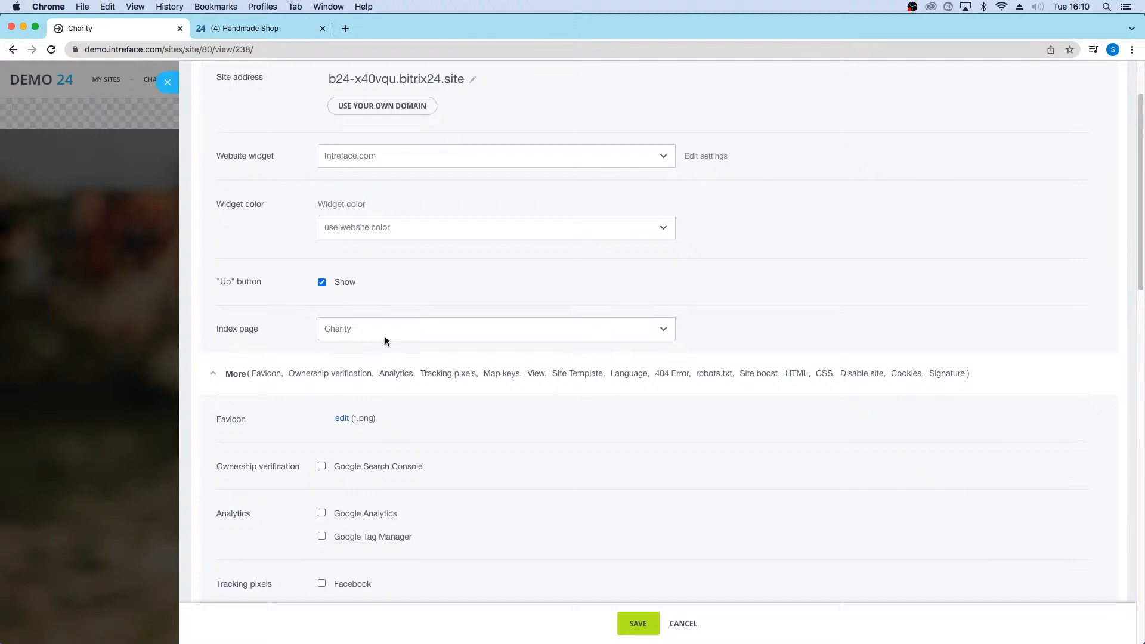
{"action": "left_click", "coordinate": [322, 513]}
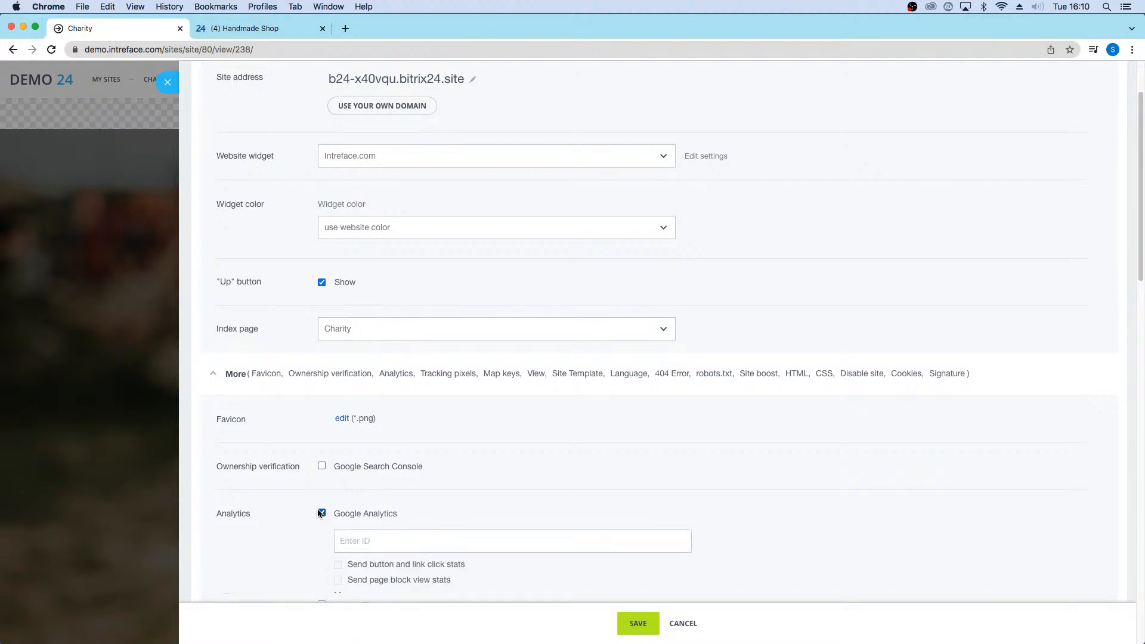
{"action": "scroll", "coordinate": [359, 500], "scroll_direction": "down", "scroll_amount": 5}
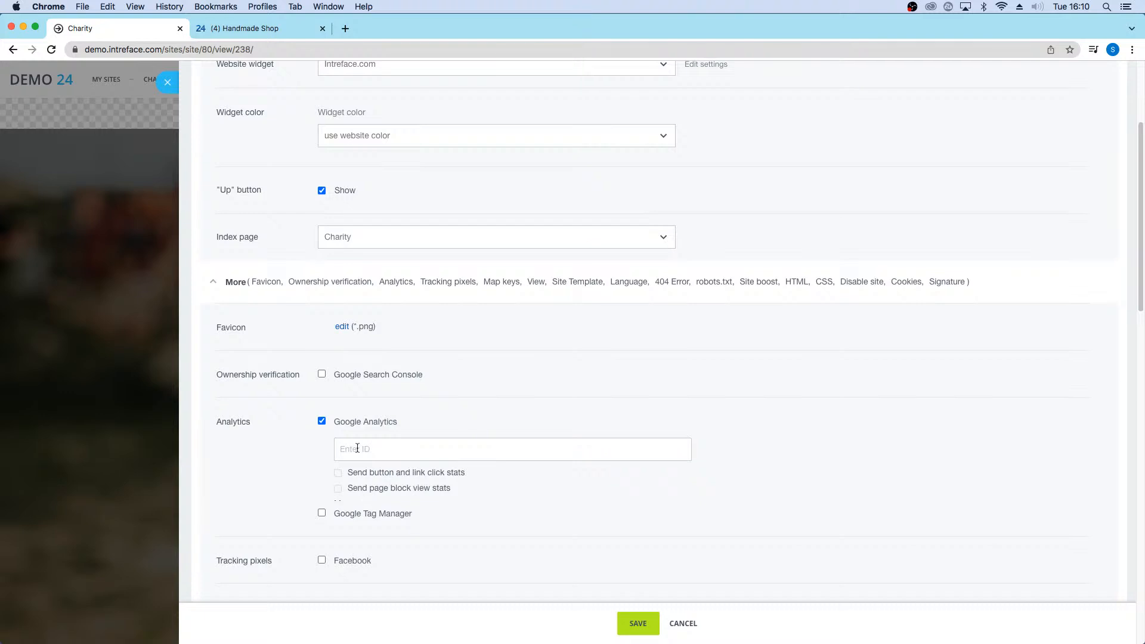
{"action": "left_click", "coordinate": [322, 422]}
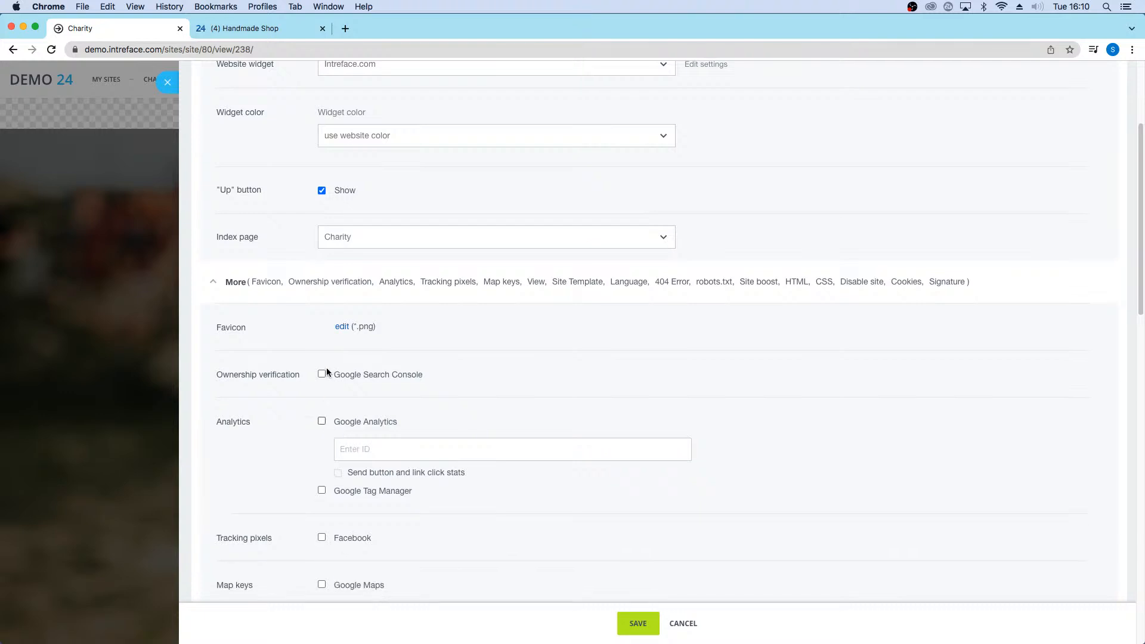
{"action": "scroll", "coordinate": [368, 395], "scroll_direction": "up", "scroll_amount": 3}
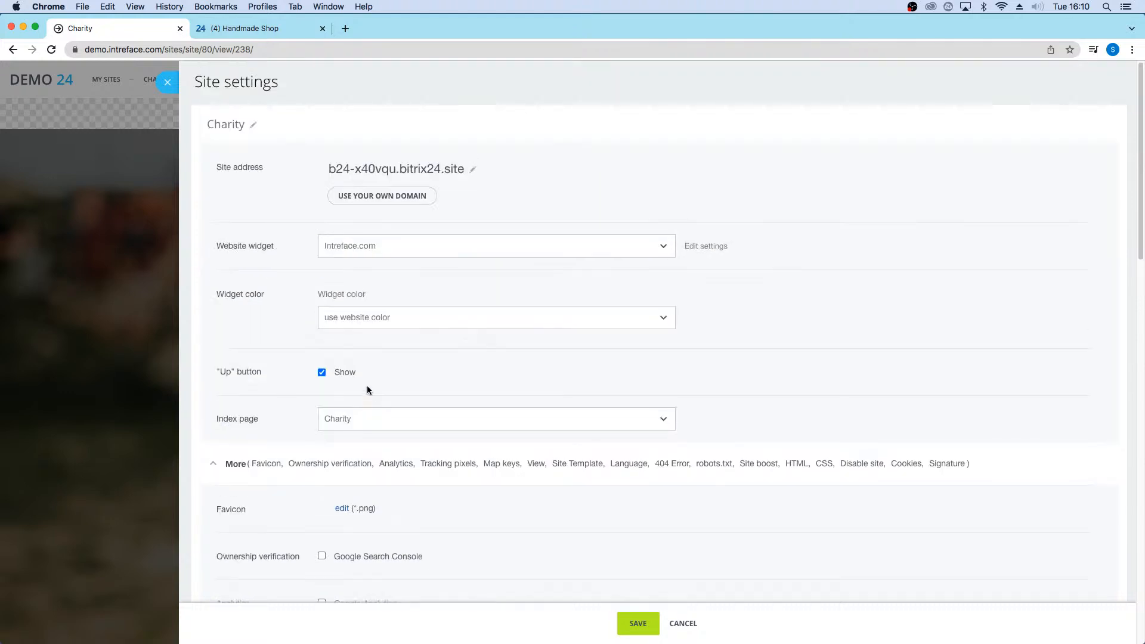
Step: Close the site settings without saving and open the Charity page's page settings
{"action": "left_click", "coordinate": [169, 83]}
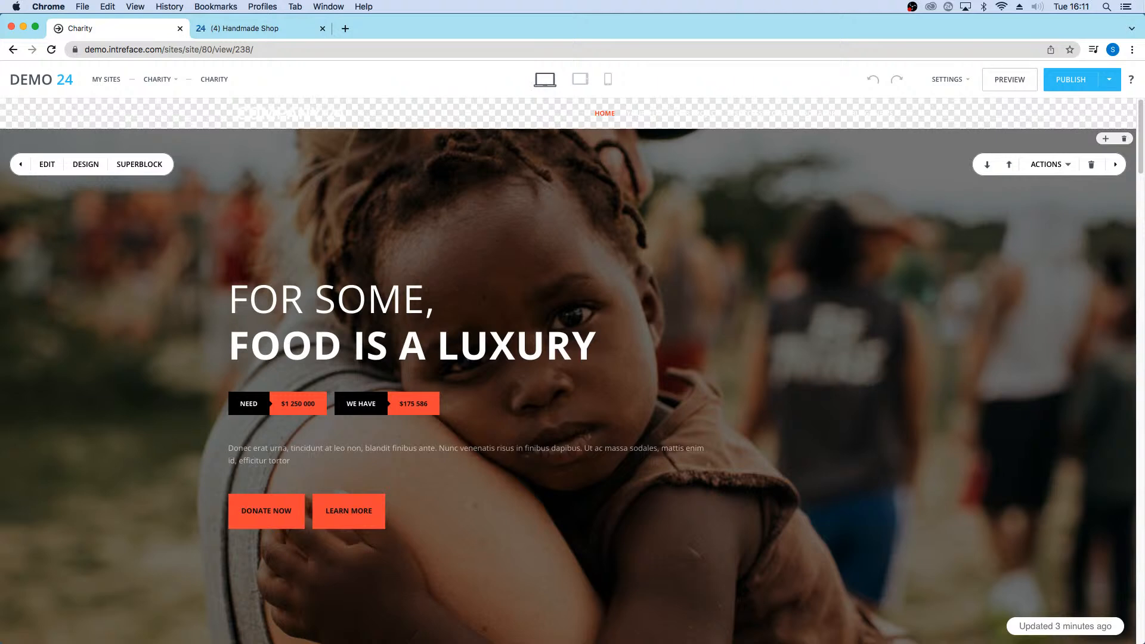
{"action": "left_click", "coordinate": [947, 79]}
{"action": "left_click", "coordinate": [935, 113]}
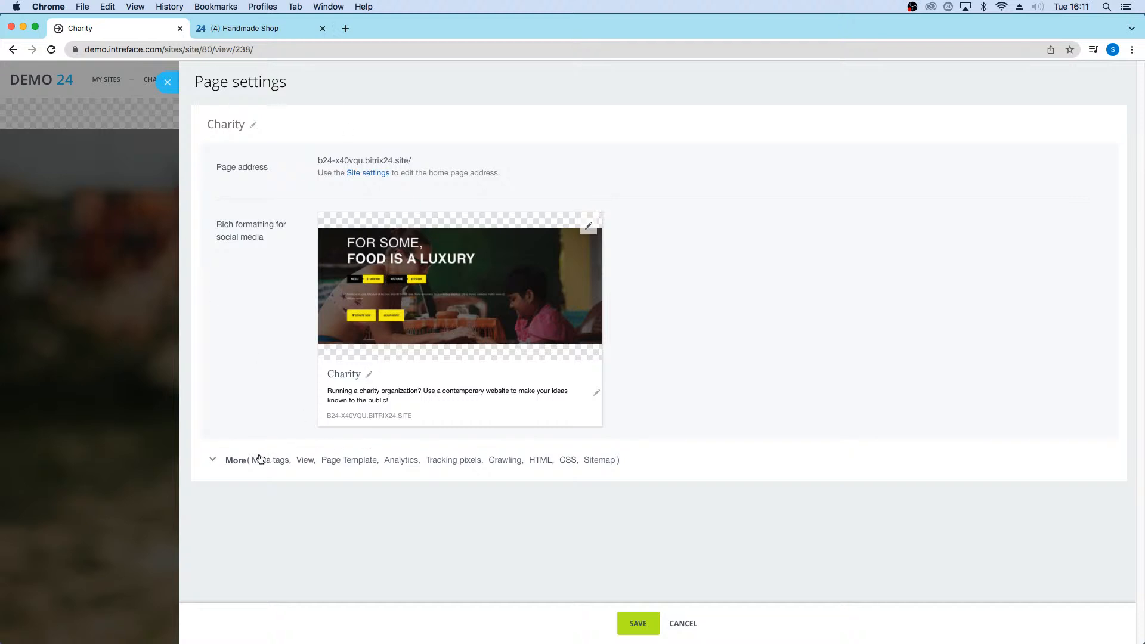
Step: Enable meta tag editing in the additional page settings to examine the title, description and keywords fields, and close the settings without saving
{"action": "left_click", "coordinate": [236, 461]}
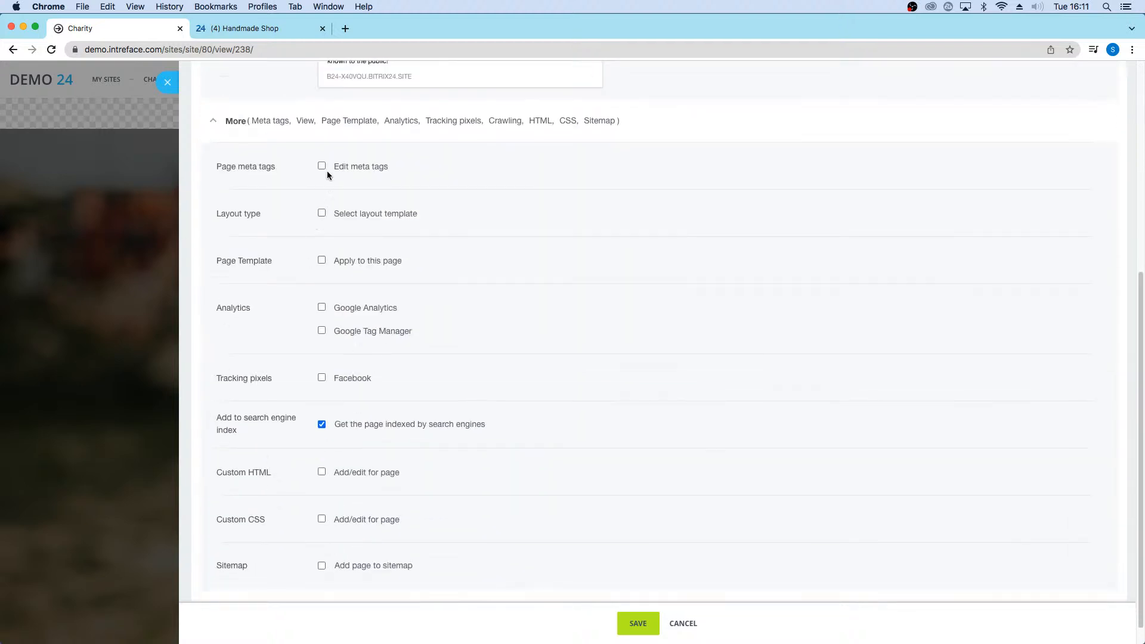
{"action": "left_click", "coordinate": [322, 165]}
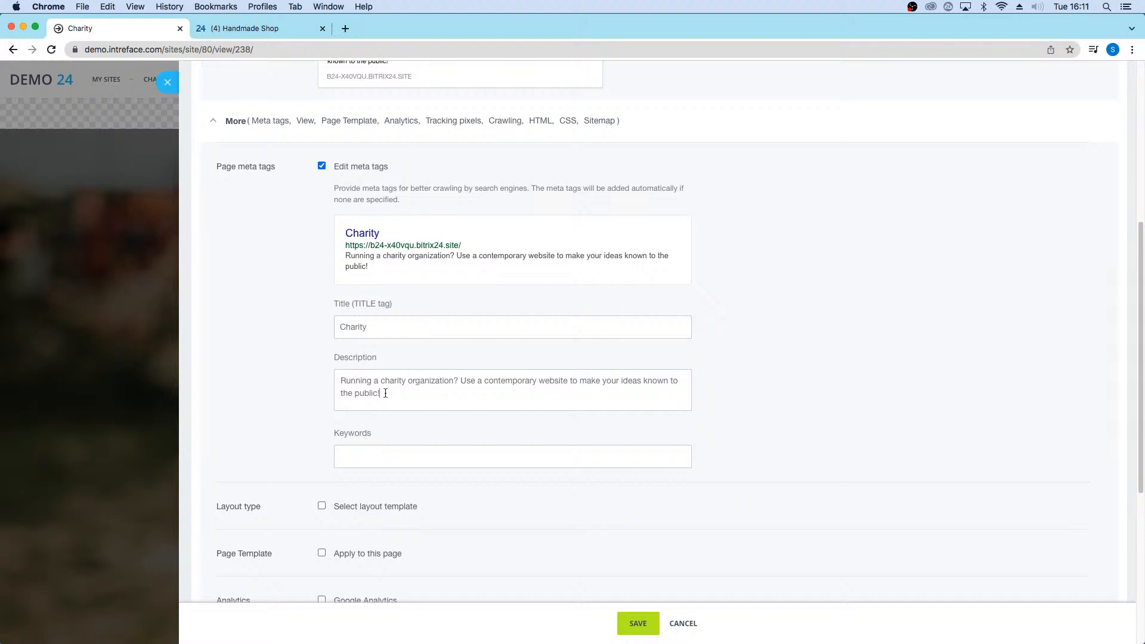
{"action": "triple_click", "coordinate": [360, 386]}
{"action": "left_click", "coordinate": [359, 457]}
{"action": "scroll", "coordinate": [370, 420], "scroll_direction": "down", "scroll_amount": 1}
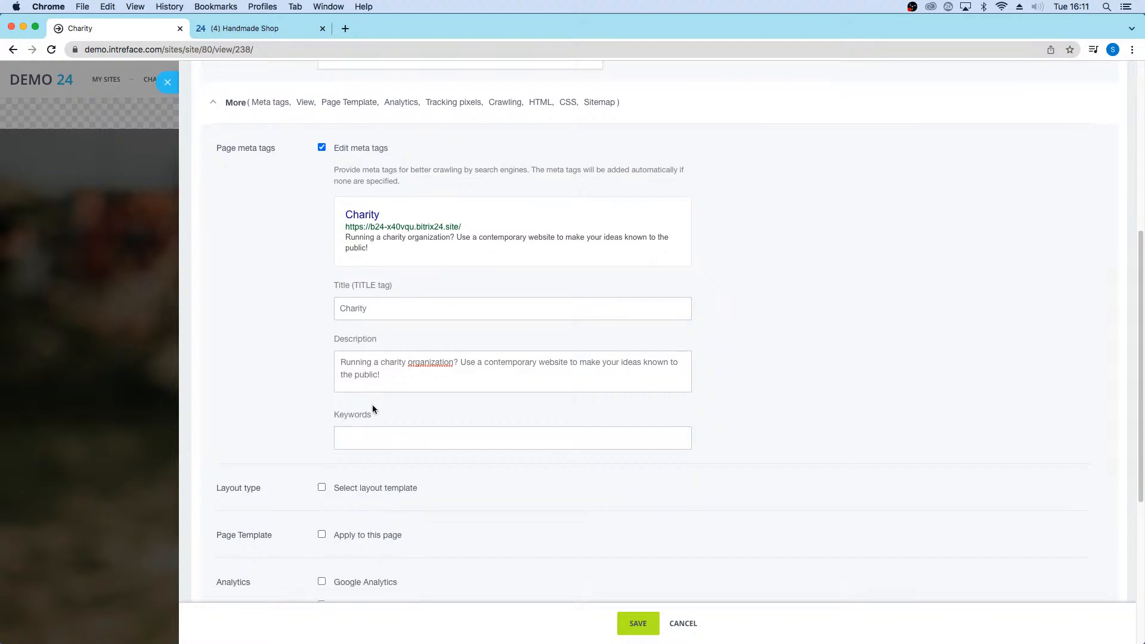
{"action": "scroll", "coordinate": [373, 404], "scroll_direction": "down", "scroll_amount": 3}
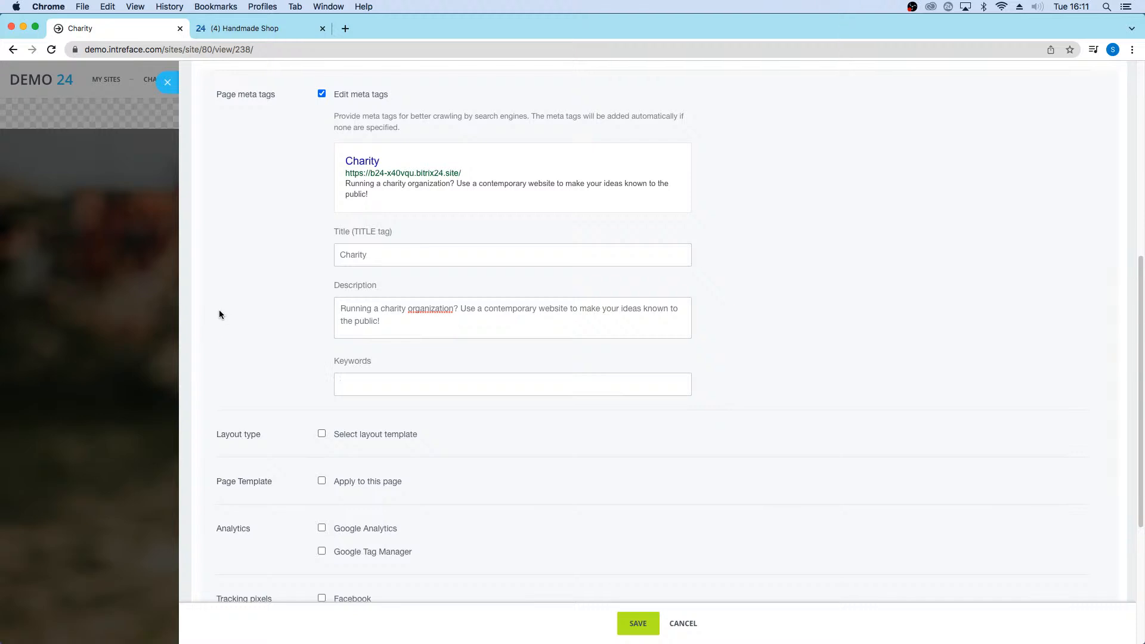
{"action": "left_click", "coordinate": [167, 85]}
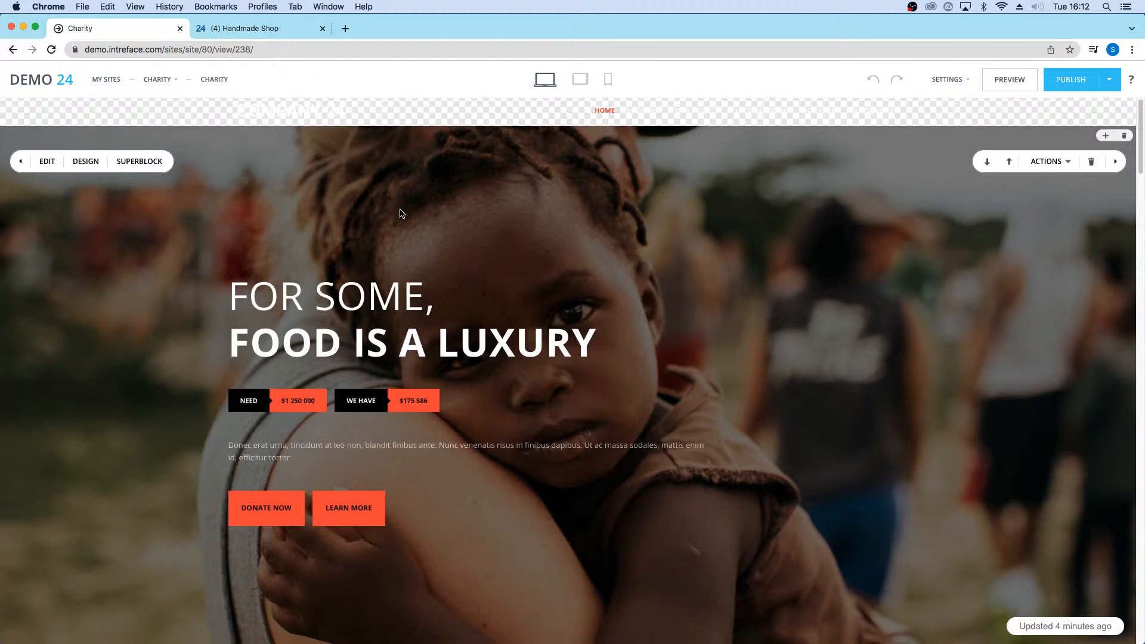
Step: Open the block library for inserting a new block directly below the Our Projects heading on the Charity page
{"action": "scroll", "coordinate": [418, 251], "scroll_direction": "down", "scroll_amount": 3}
{"action": "scroll", "coordinate": [667, 356], "scroll_direction": "down", "scroll_amount": 8}
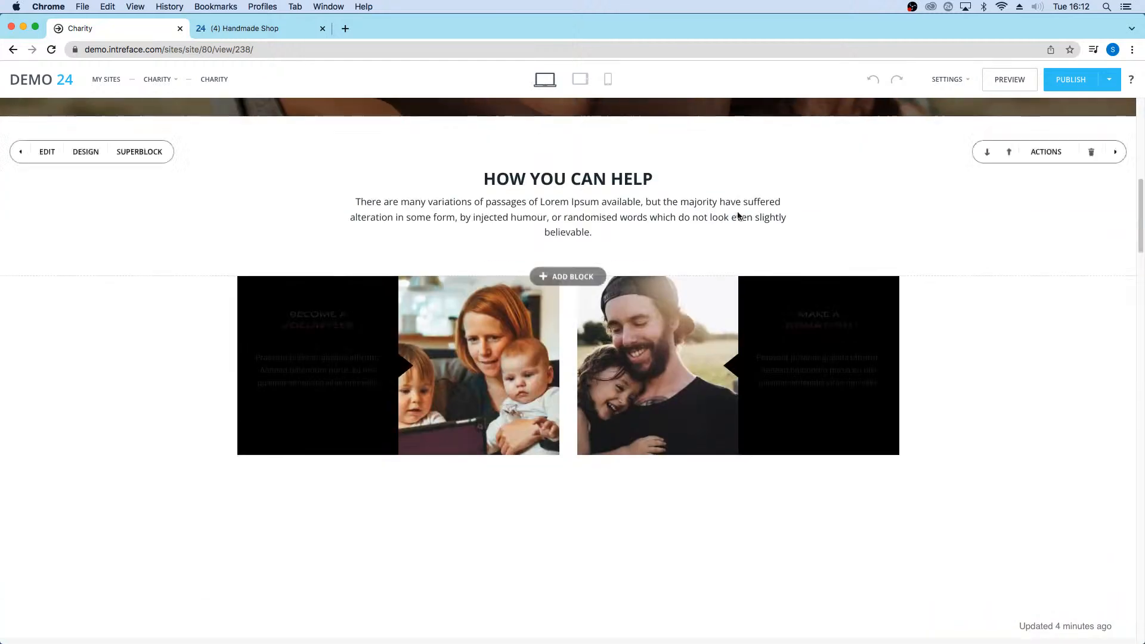
{"action": "scroll", "coordinate": [567, 322], "scroll_direction": "down", "scroll_amount": 5}
{"action": "scroll", "coordinate": [588, 324], "scroll_direction": "down", "scroll_amount": 1}
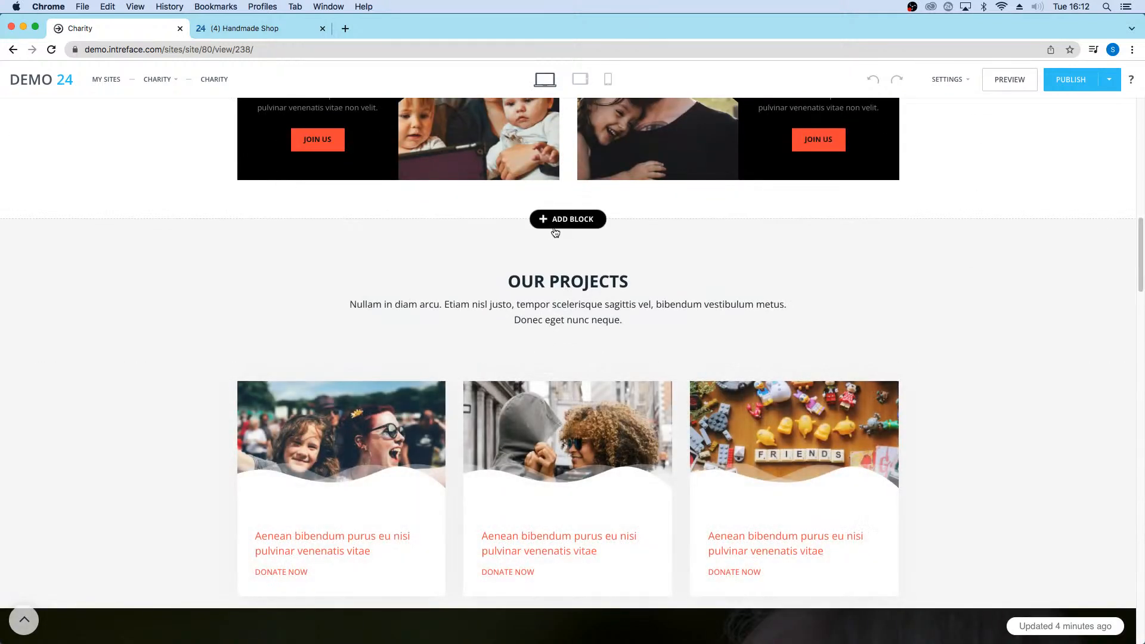
{"action": "scroll", "coordinate": [554, 231], "scroll_direction": "down", "scroll_amount": 3}
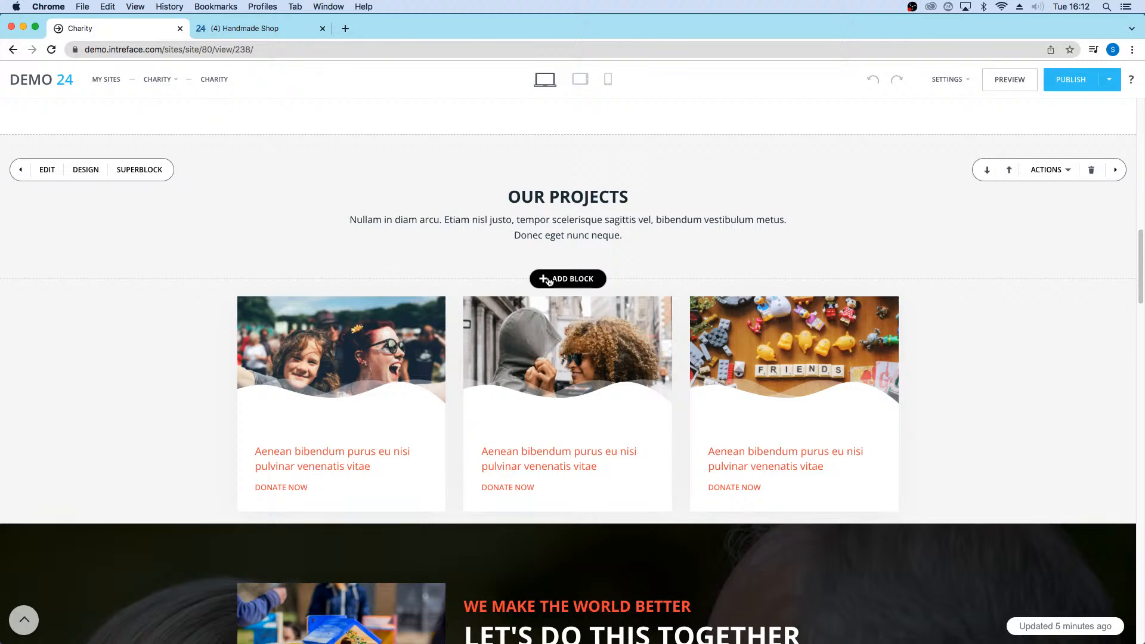
{"action": "left_click", "coordinate": [548, 280]}
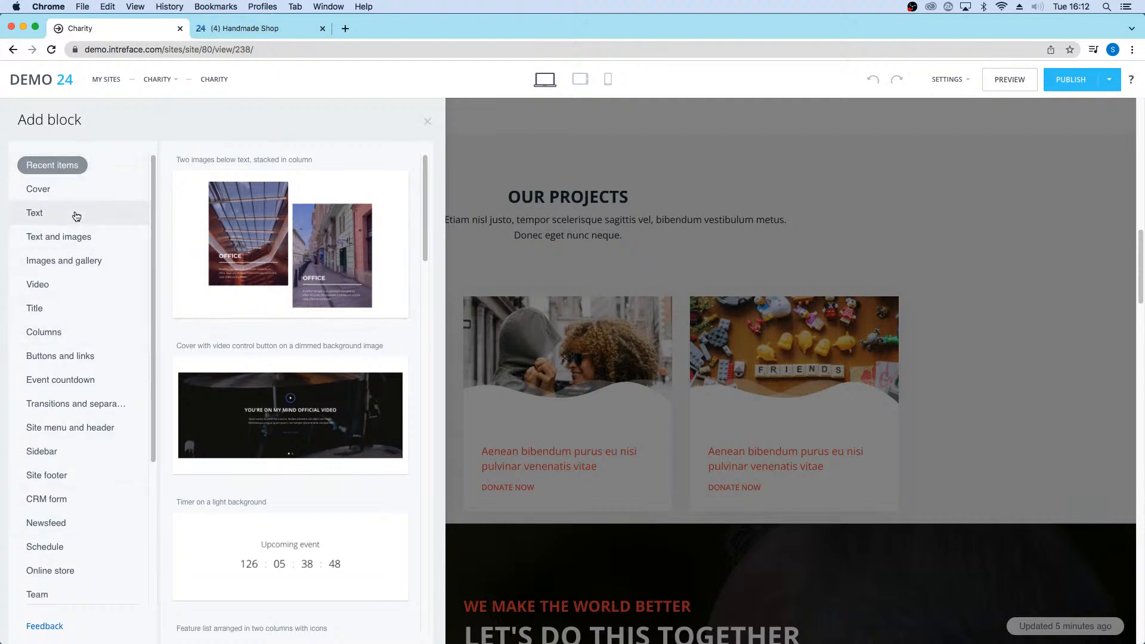
Step: Look through the block categories and examine the Event countdown timer designs
{"action": "scroll", "coordinate": [77, 217], "scroll_direction": "down", "scroll_amount": 1}
{"action": "scroll", "coordinate": [76, 218], "scroll_direction": "down", "scroll_amount": 3}
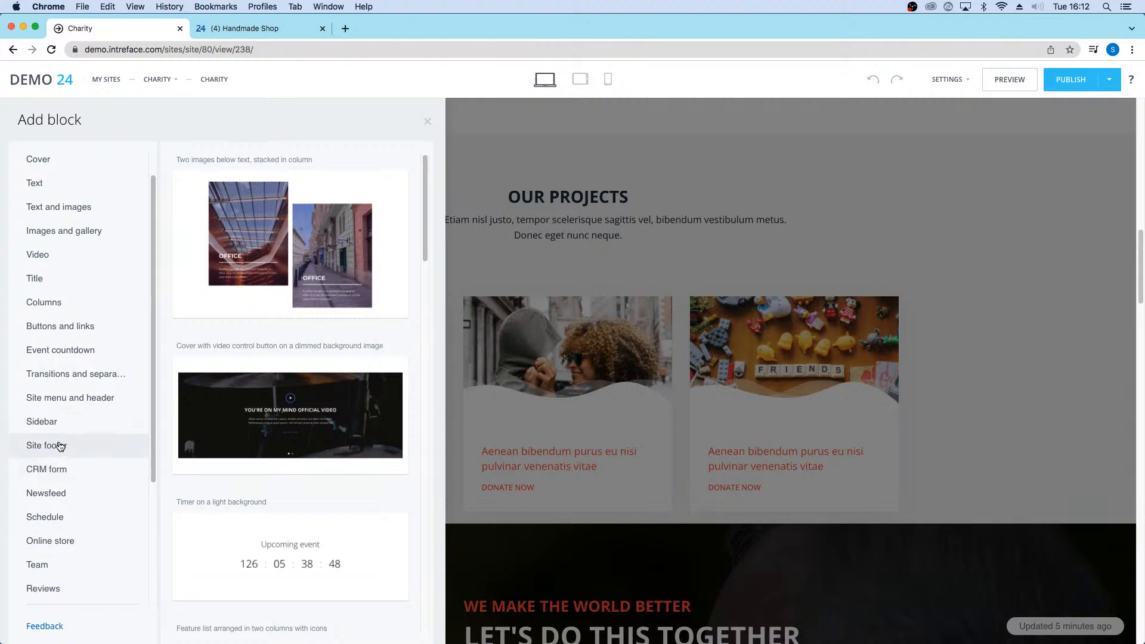
{"action": "scroll", "coordinate": [57, 444], "scroll_direction": "up", "scroll_amount": 2}
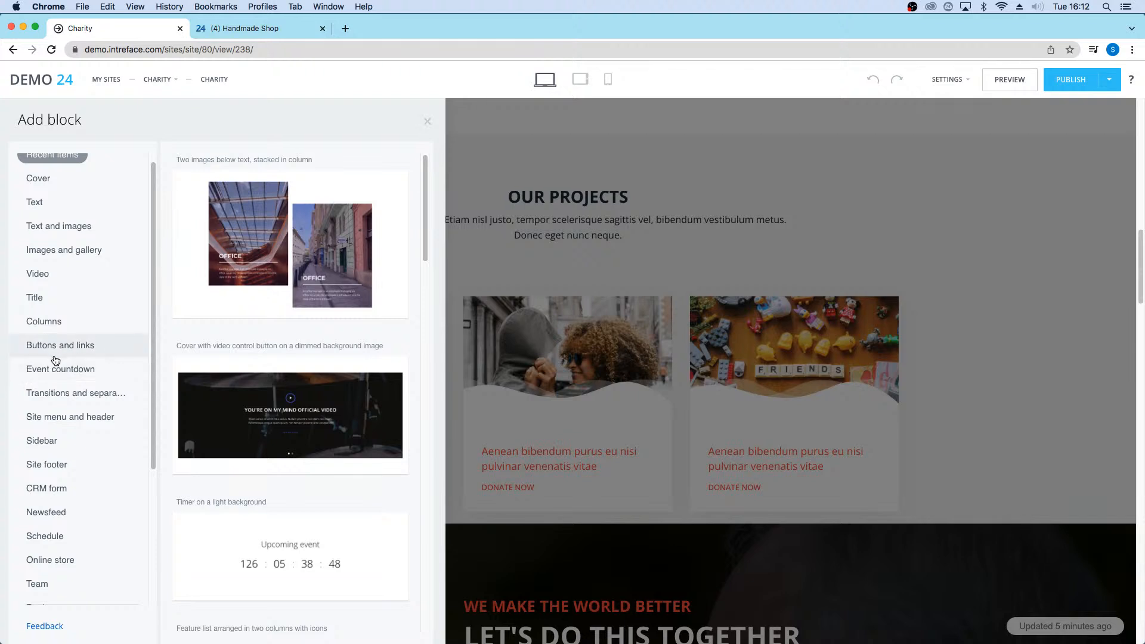
{"action": "left_click", "coordinate": [51, 365]}
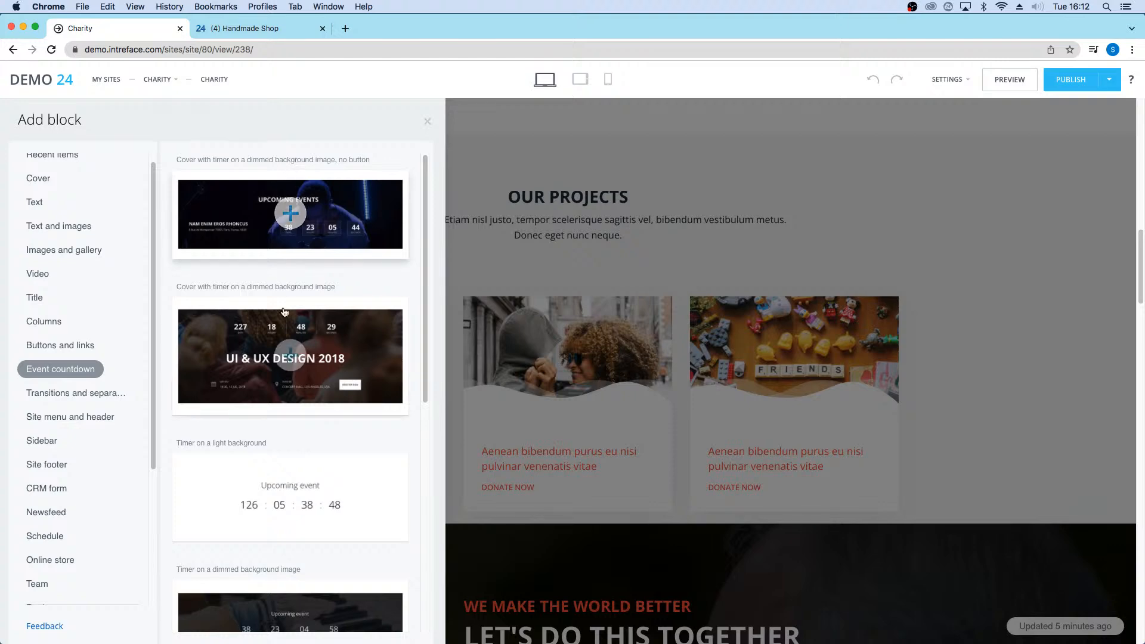
{"action": "scroll", "coordinate": [294, 406], "scroll_direction": "down", "scroll_amount": 7}
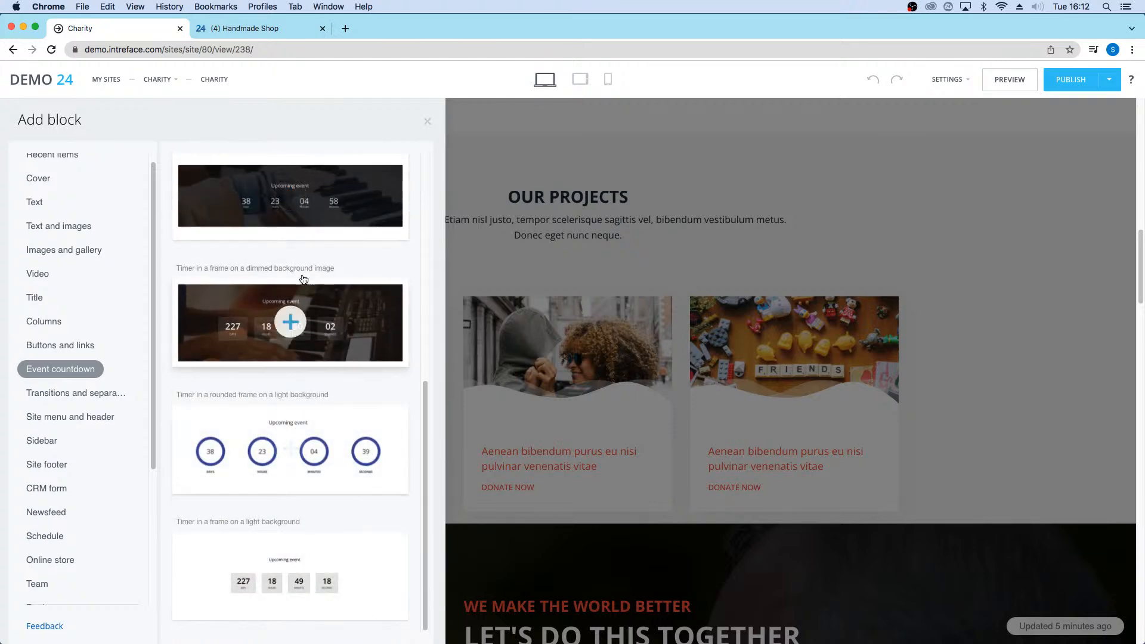
{"action": "scroll", "coordinate": [296, 459], "scroll_direction": "up", "scroll_amount": 6}
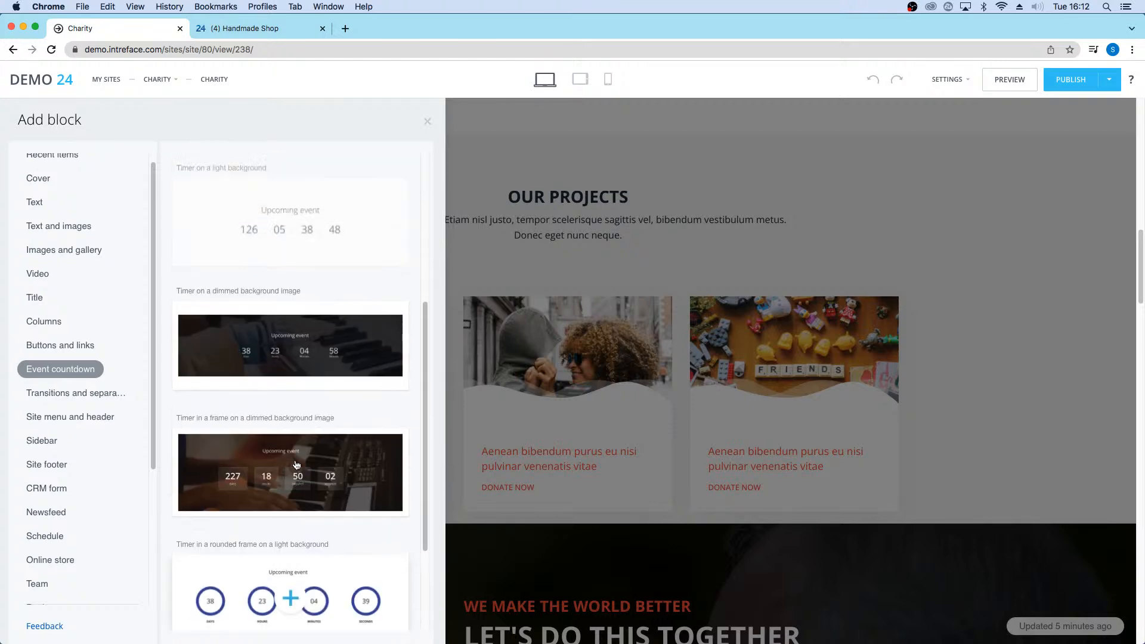
{"action": "scroll", "coordinate": [180, 340], "scroll_direction": "up", "scroll_amount": 1}
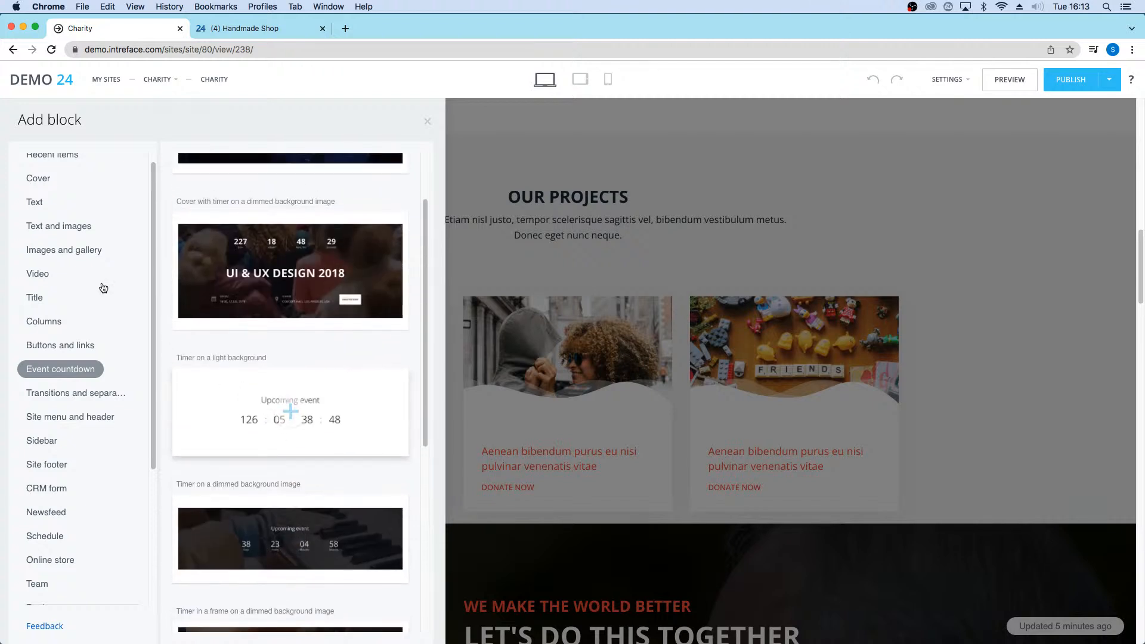
Step: Add the gallery block with images arranged in three columns at screen width and move it above the Our Projects heading
{"action": "left_click", "coordinate": [64, 251]}
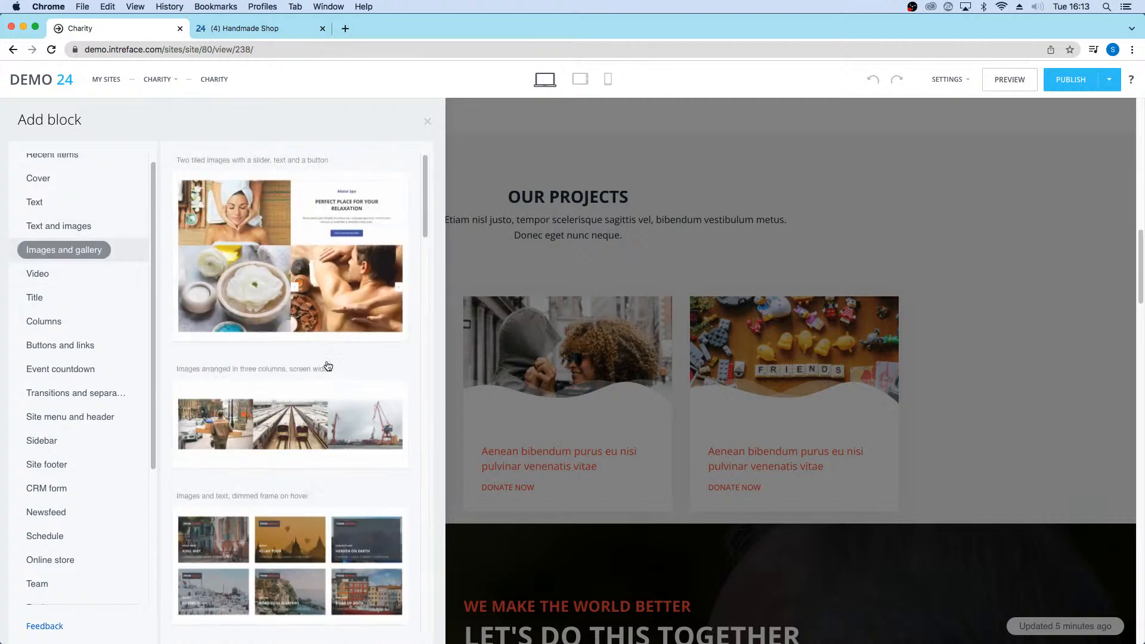
{"action": "scroll", "coordinate": [296, 358], "scroll_direction": "down", "scroll_amount": 2}
{"action": "left_click", "coordinate": [296, 354]}
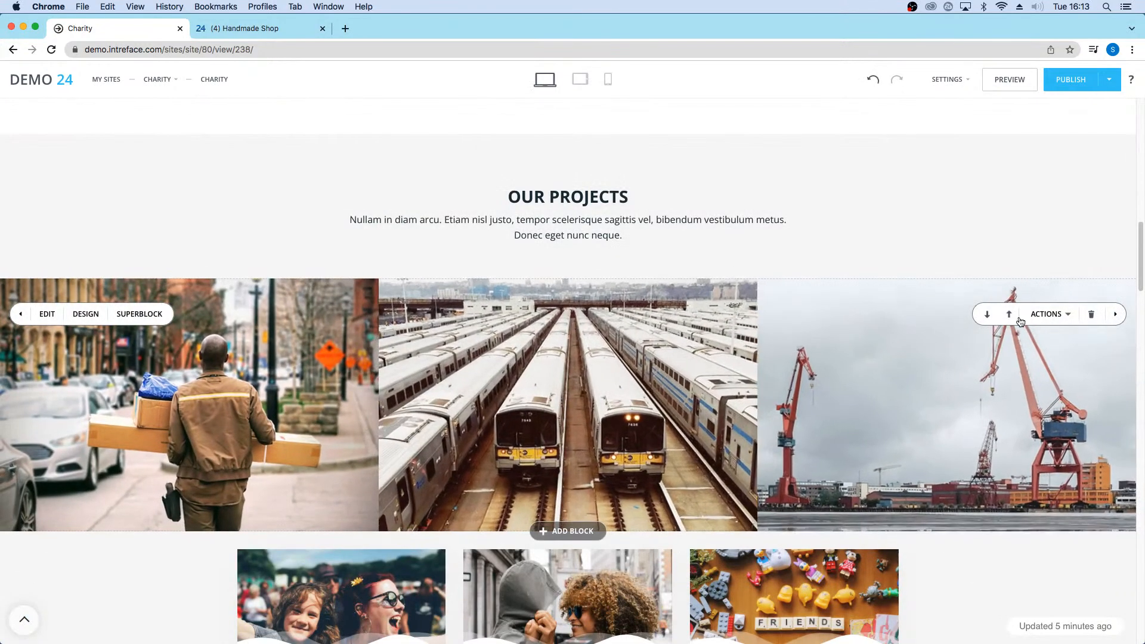
{"action": "left_click", "coordinate": [1010, 314]}
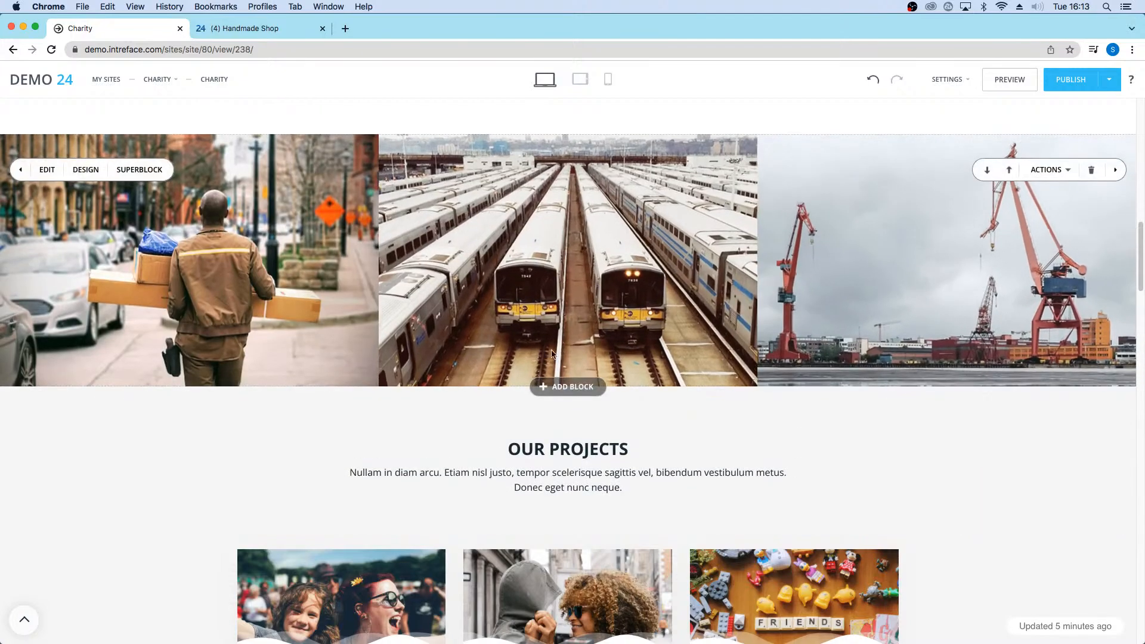
Step: Replace the middle image of the three-column block with a city street photo found on Unsplash by searching "city", and save the block
{"action": "scroll", "coordinate": [706, 510], "scroll_direction": "up", "scroll_amount": 4}
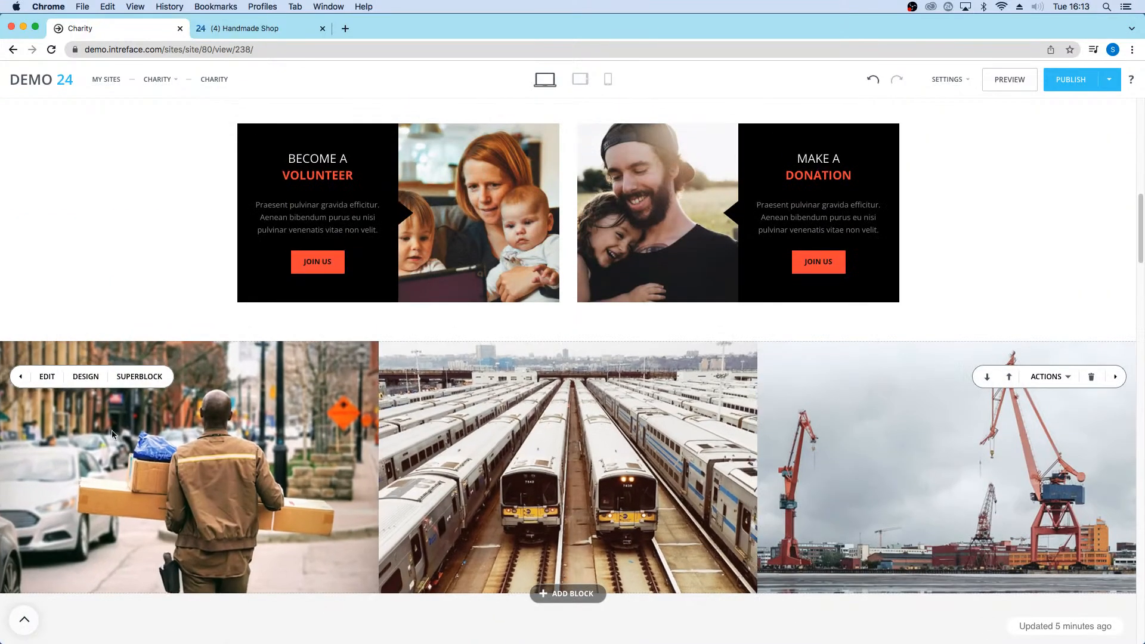
{"action": "left_click", "coordinate": [42, 379]}
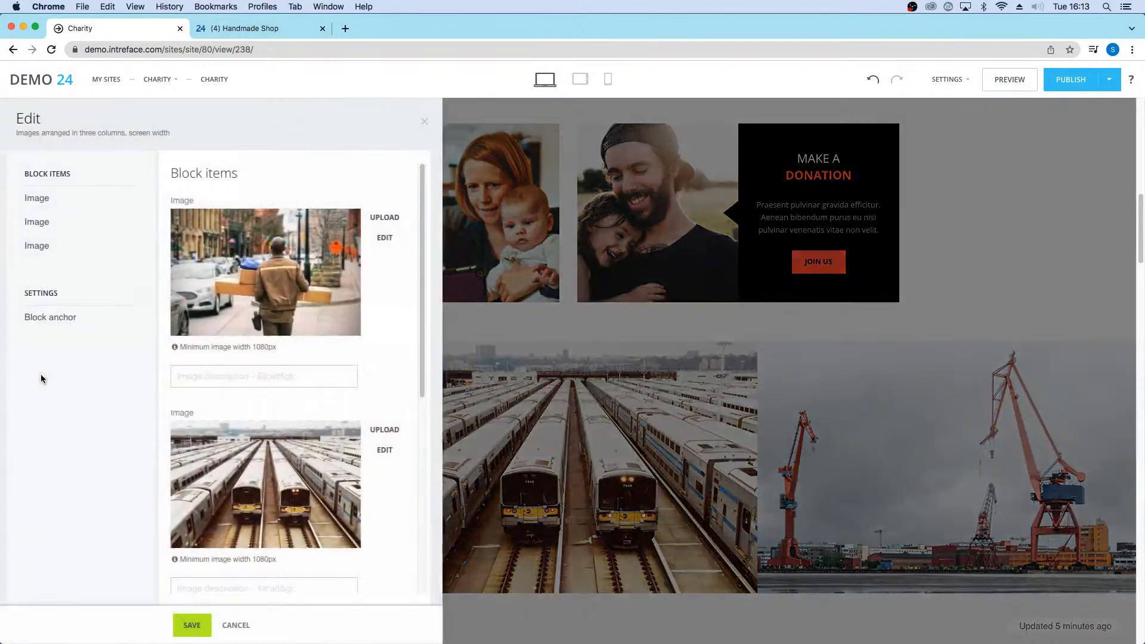
{"action": "left_click", "coordinate": [52, 221]}
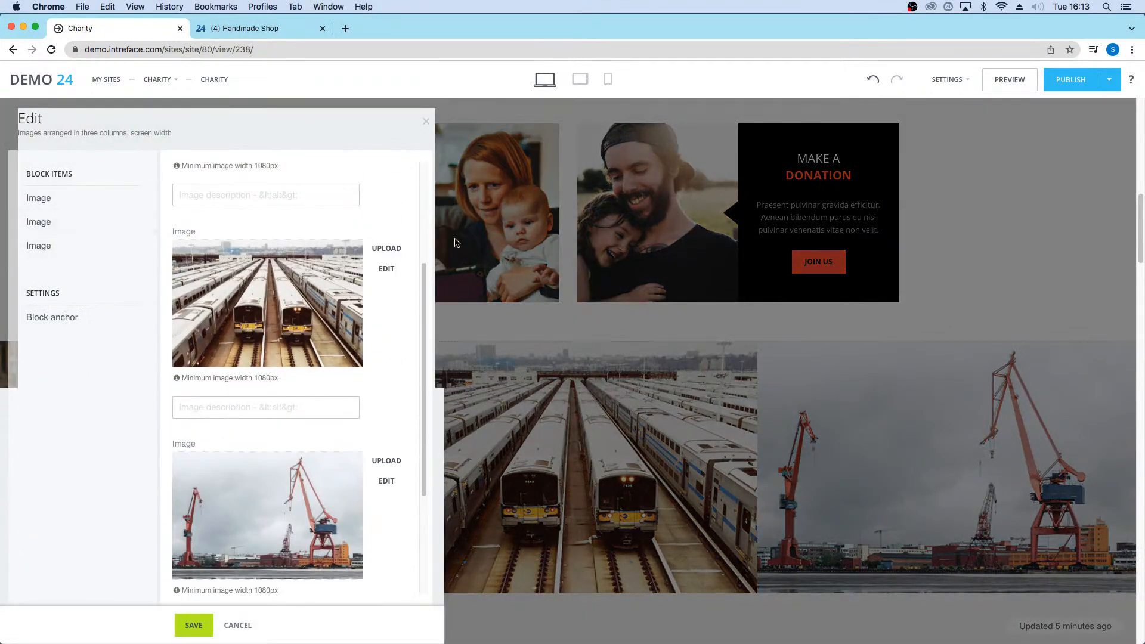
{"action": "left_click", "coordinate": [373, 253]}
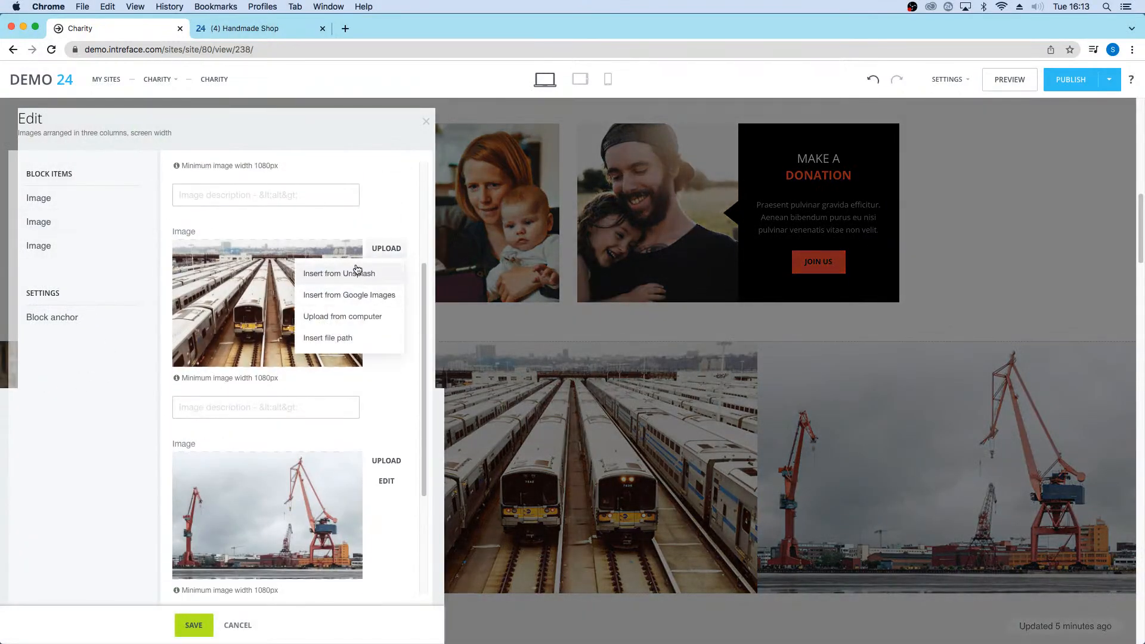
{"action": "left_click", "coordinate": [352, 274]}
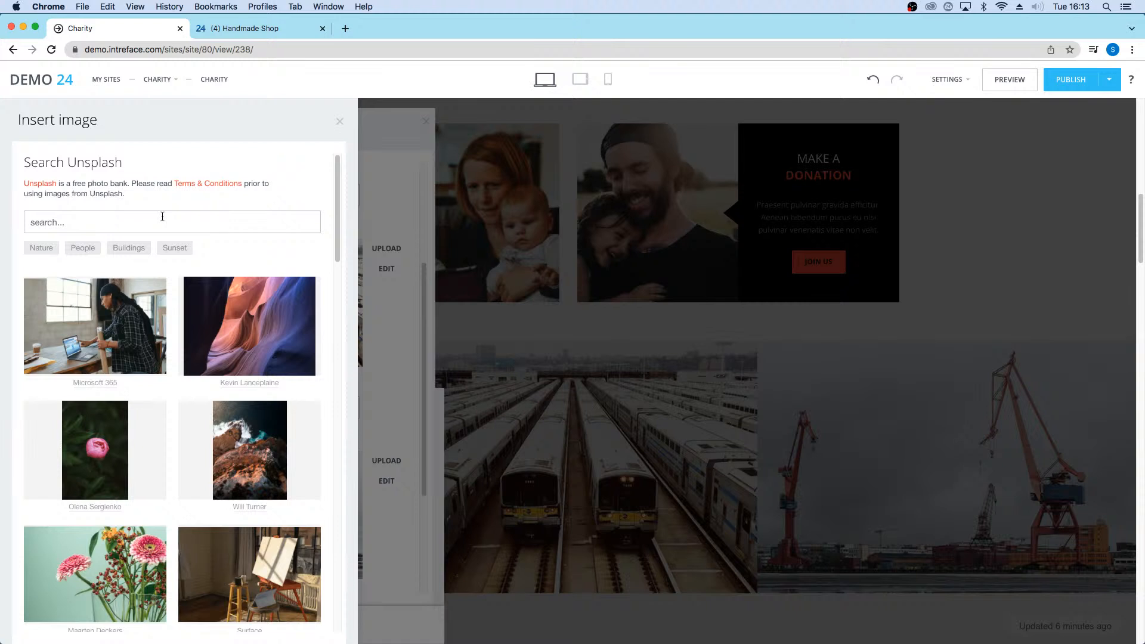
{"action": "left_click", "coordinate": [170, 213]}
{"action": "type", "text": "city"}
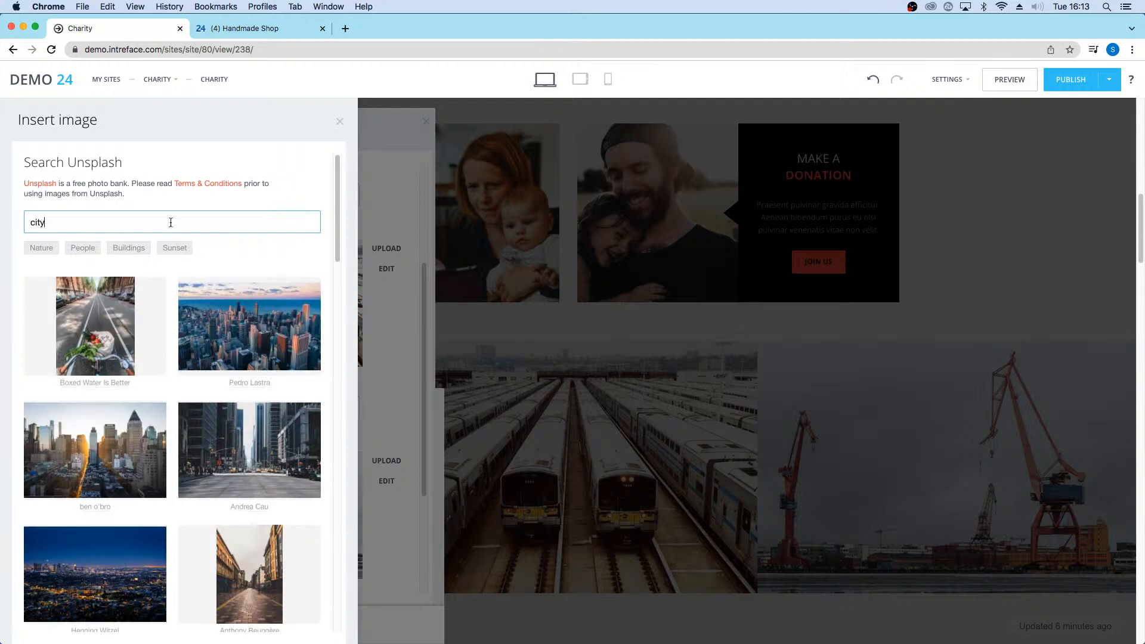
{"action": "left_click", "coordinate": [293, 473]}
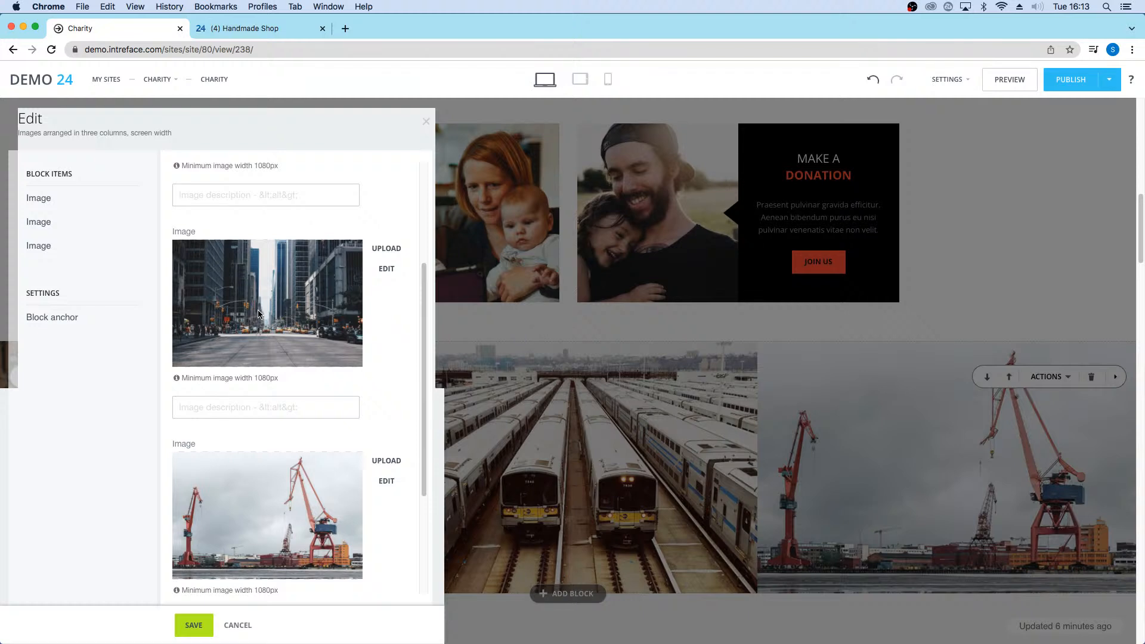
{"action": "scroll", "coordinate": [278, 402], "scroll_direction": "down", "scroll_amount": 1}
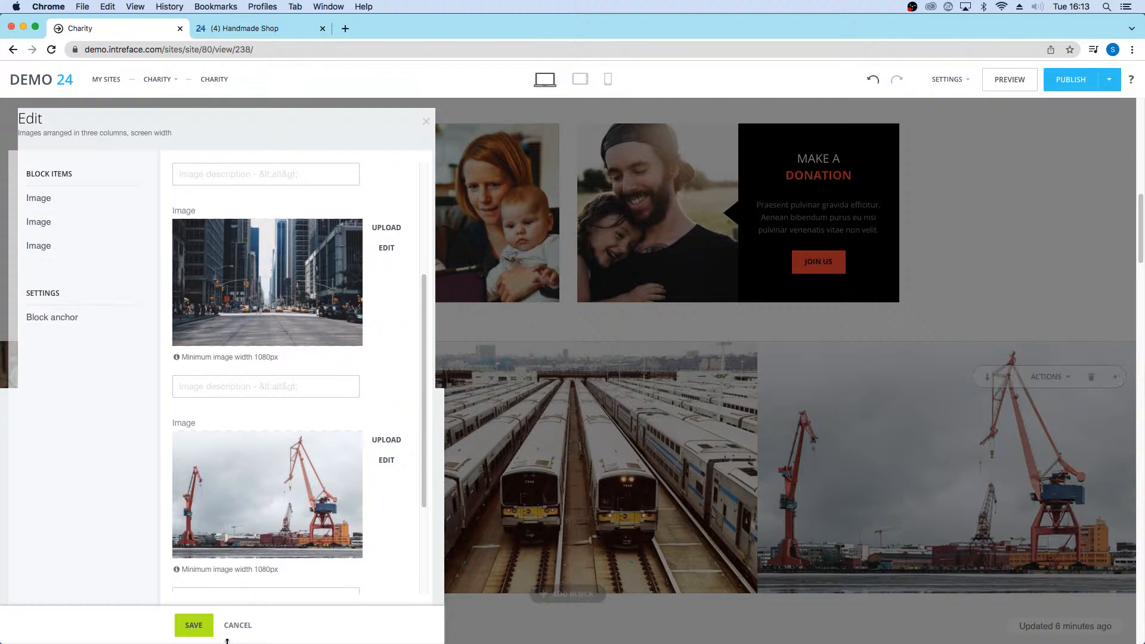
{"action": "left_click", "coordinate": [197, 625]}
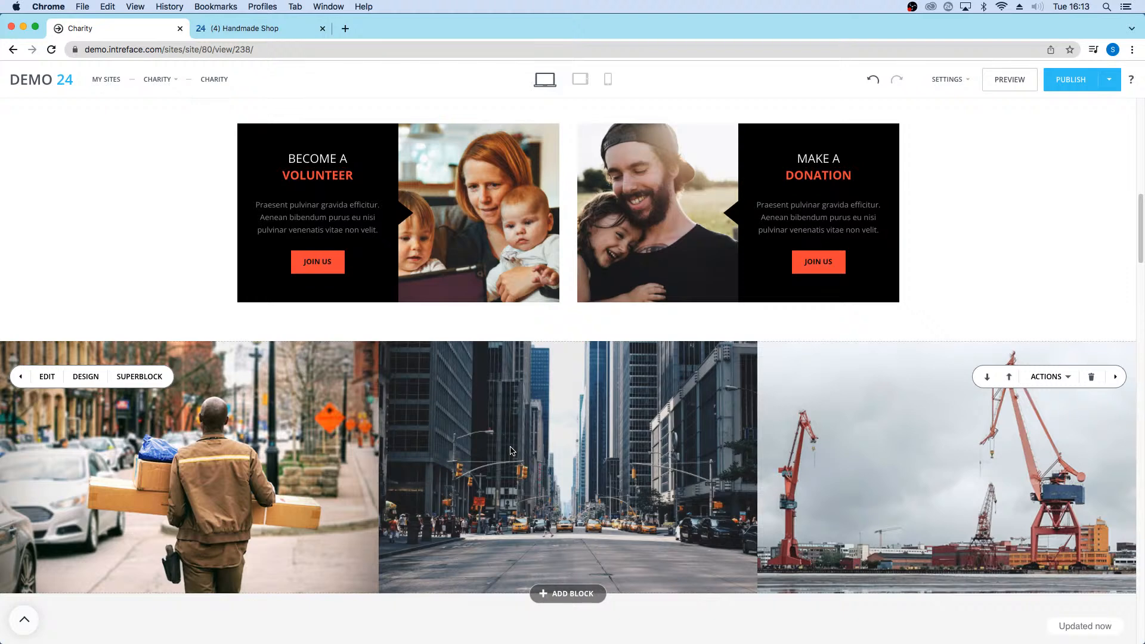
Step: Replace the paragraph under the How You Can Help heading with "Charity Landing Page"
{"action": "scroll", "coordinate": [531, 449], "scroll_direction": "up", "scroll_amount": 5}
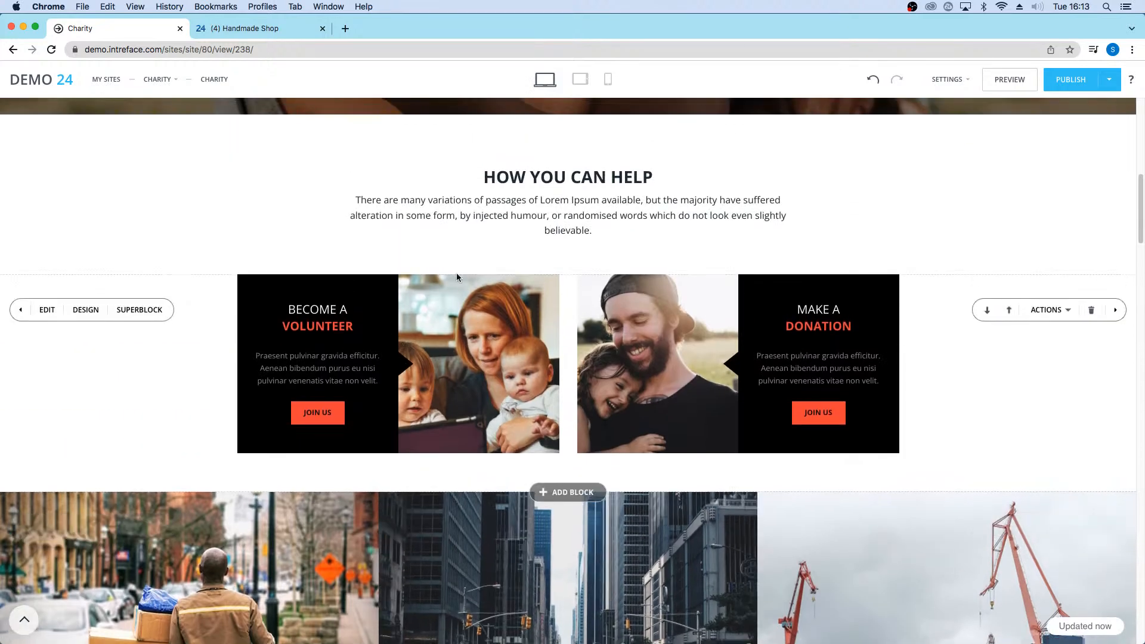
{"action": "left_click", "coordinate": [563, 199]}
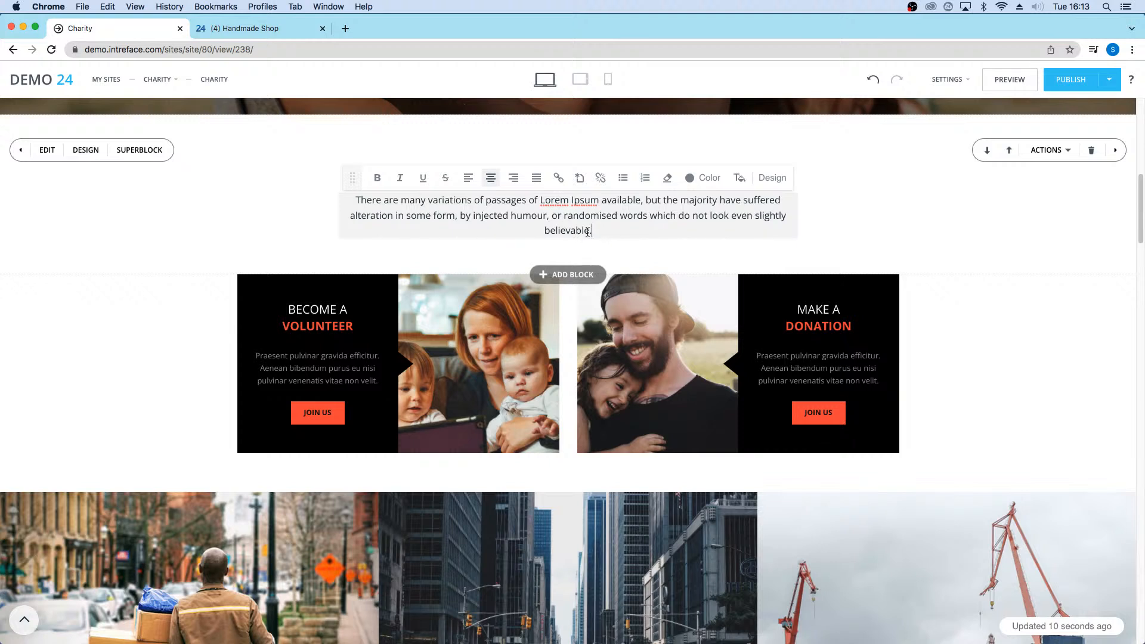
{"action": "left_click_drag", "start_coordinate": [592, 231], "coordinate": [364, 196]}
{"action": "key", "text": "BackSpace"}
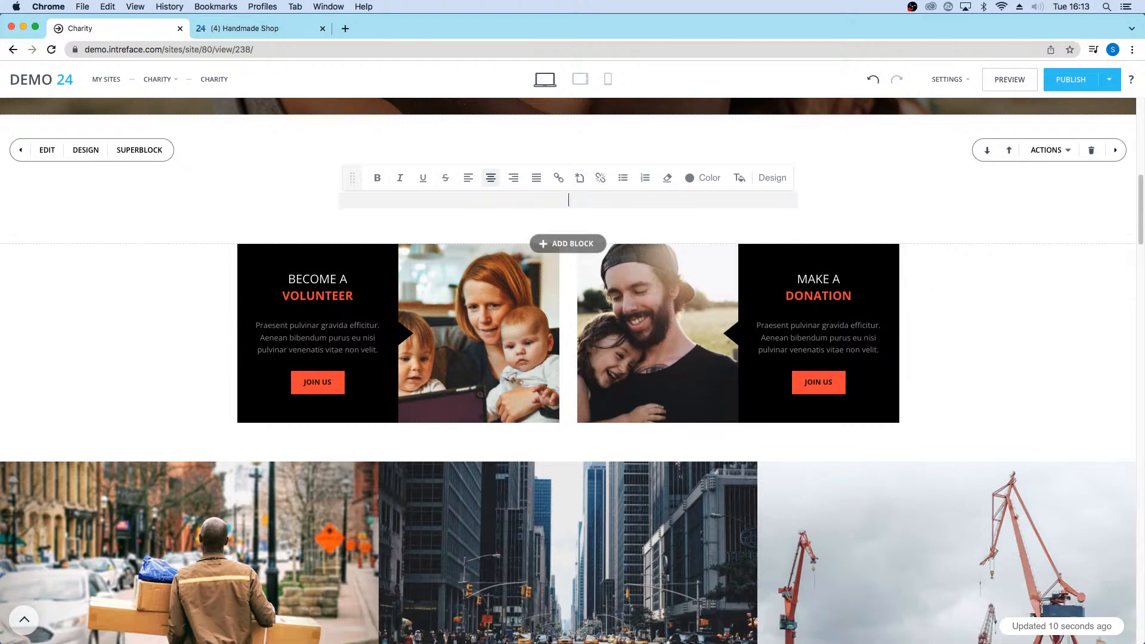
{"action": "type", "text": "C"}
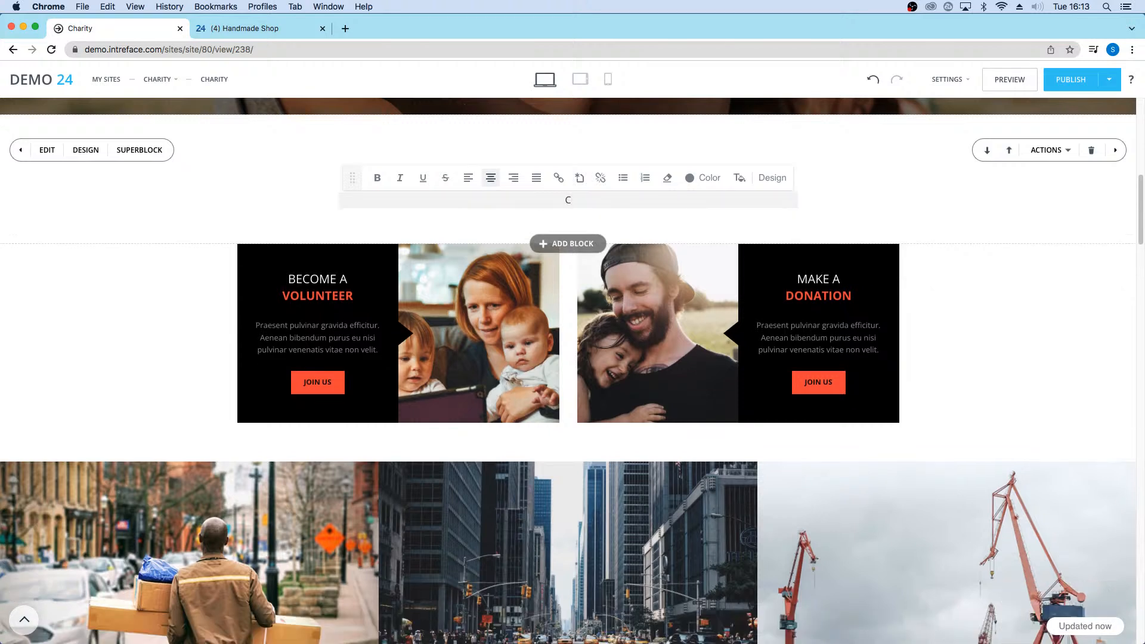
{"action": "type", "text": "harity Landing Page"}
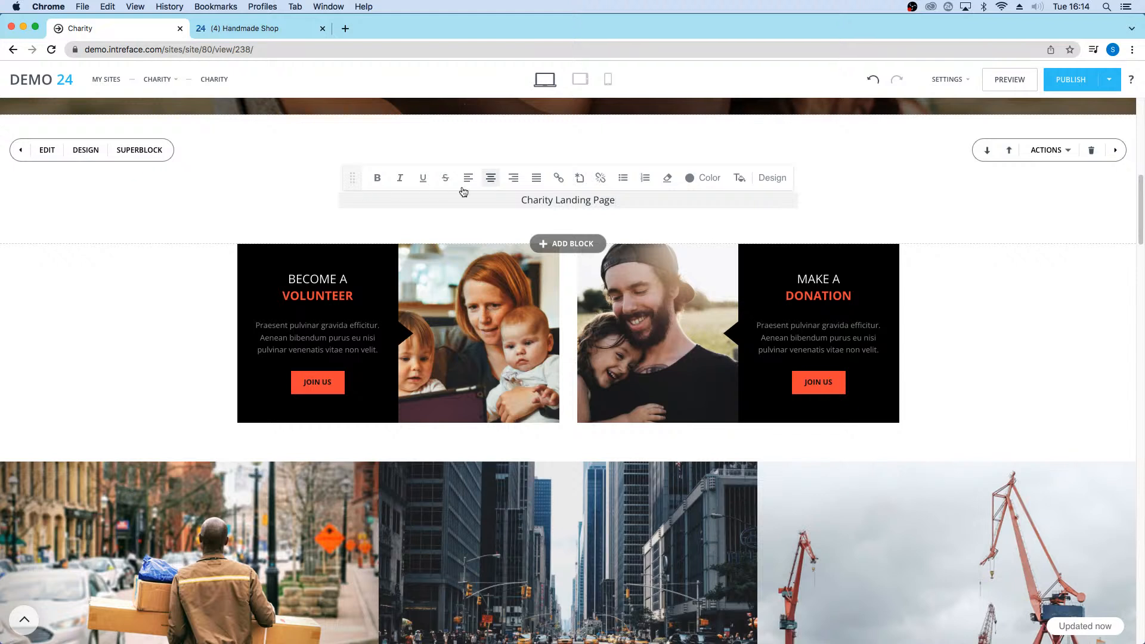
{"action": "left_click", "coordinate": [690, 184]}
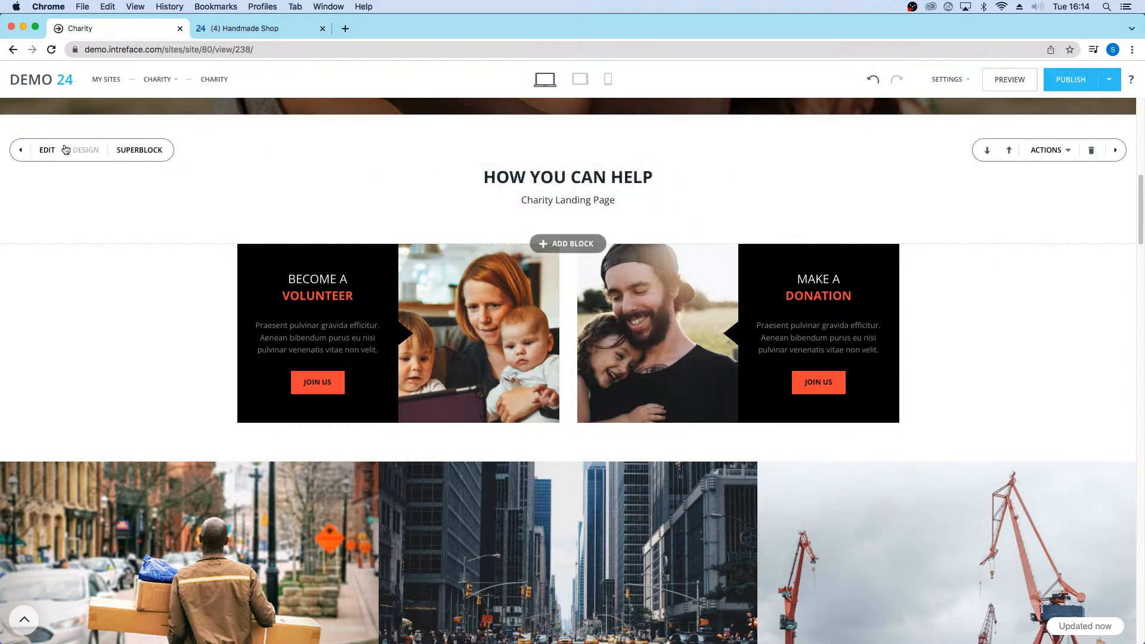
Step: Fill the background of the How You Can Help block with the orange-red colour from the colour combos
{"action": "left_click", "coordinate": [83, 149]}
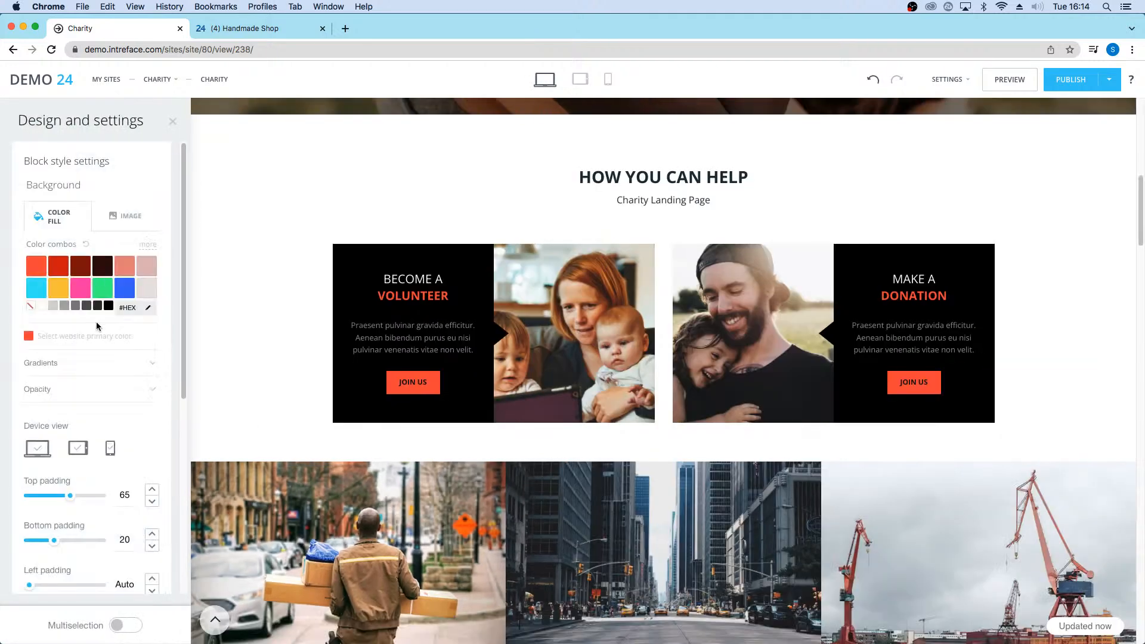
{"action": "left_click", "coordinate": [37, 269]}
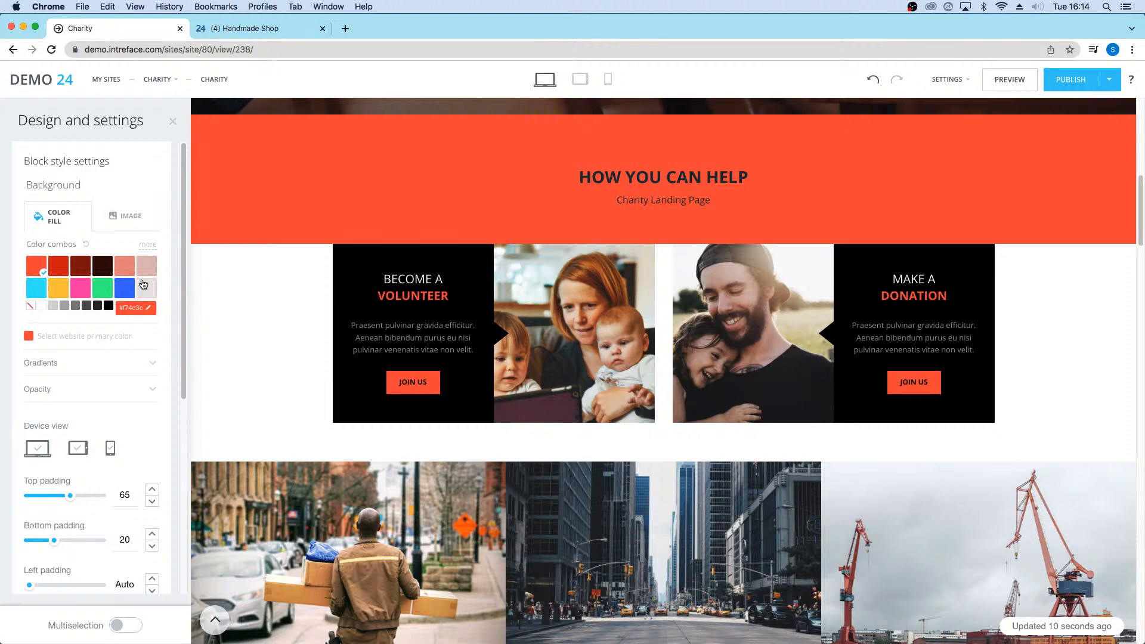
Step: Close the block's design settings and examine the live chat on the published cake shop and Free Cake landing page
{"action": "left_click", "coordinate": [173, 123]}
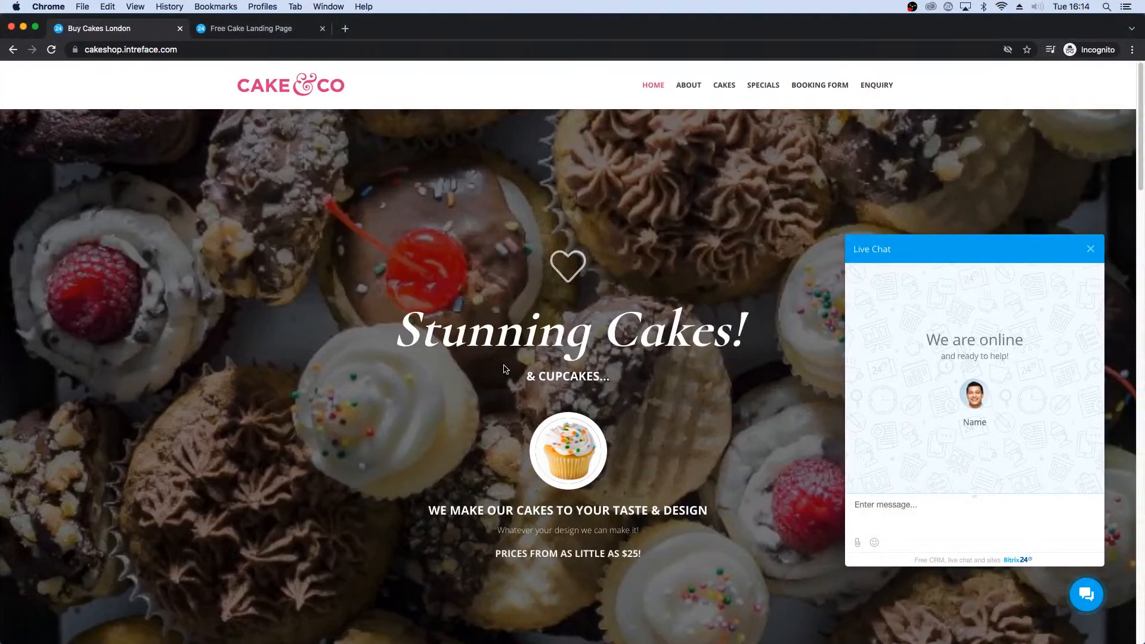
{"action": "left_click", "coordinate": [1091, 250]}
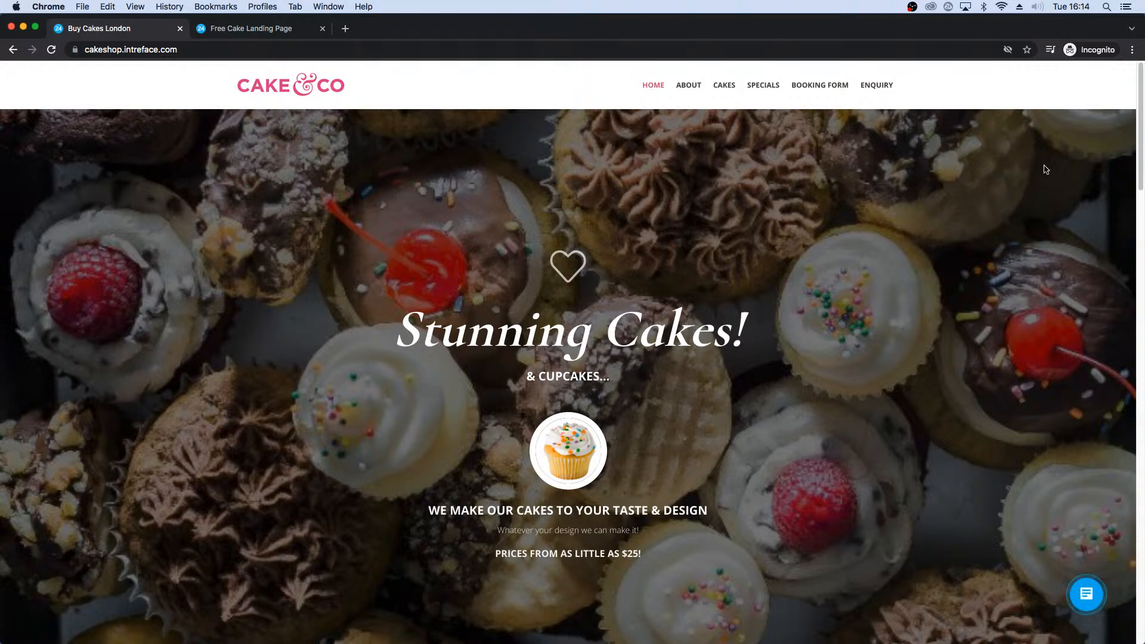
{"action": "left_click", "coordinate": [231, 26]}
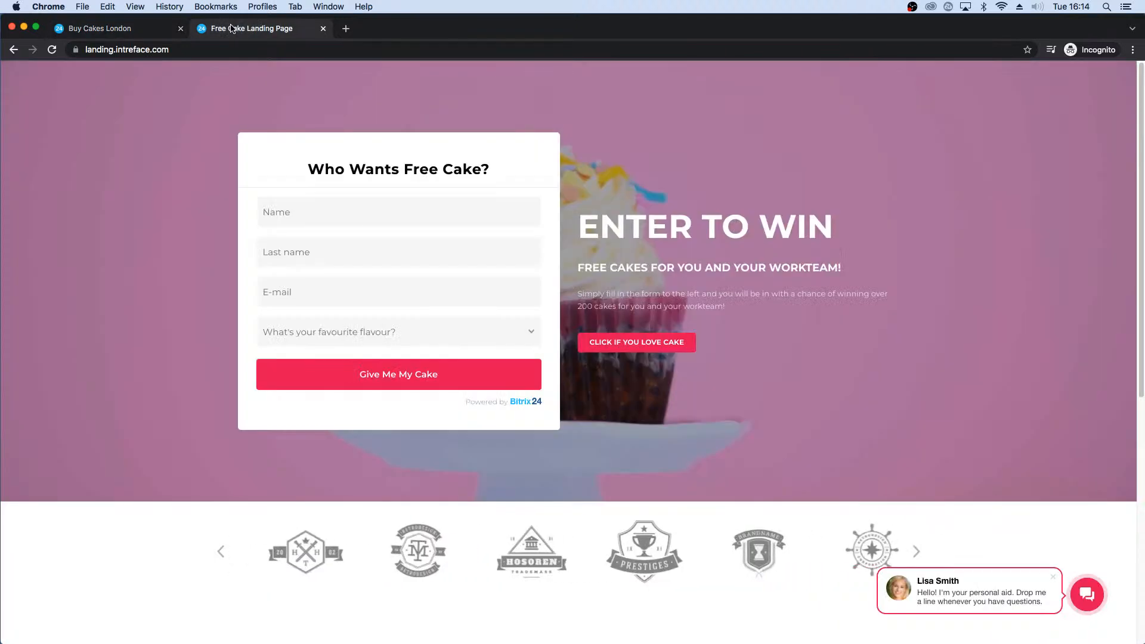
{"action": "scroll", "coordinate": [654, 291], "scroll_direction": "up", "scroll_amount": 1}
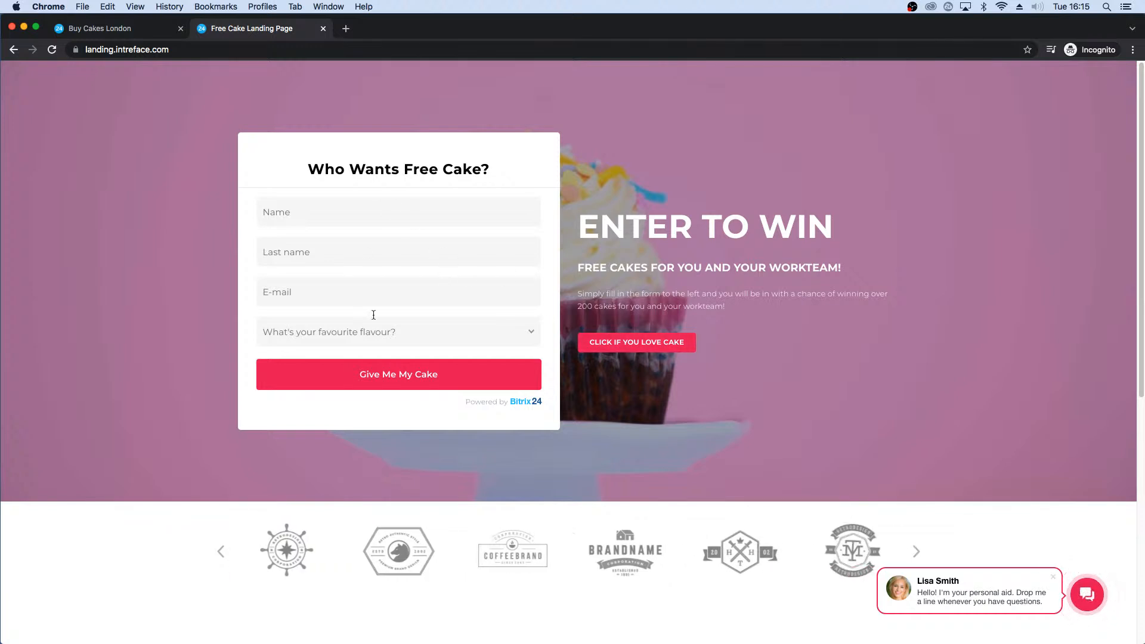
{"action": "left_click", "coordinate": [1087, 594]}
{"action": "left_click", "coordinate": [1086, 556]}
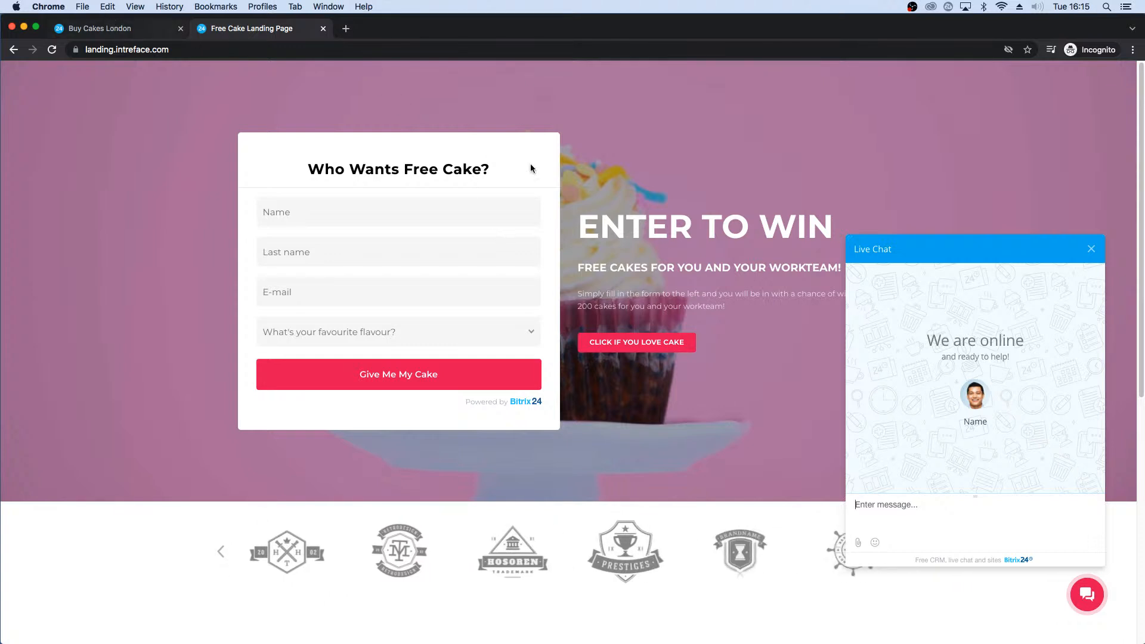
Step: Compare the multi-page cake shop, including its cupcake products and Enquiry page, with the single-page Free Cake landing page
{"action": "left_click", "coordinate": [103, 28]}
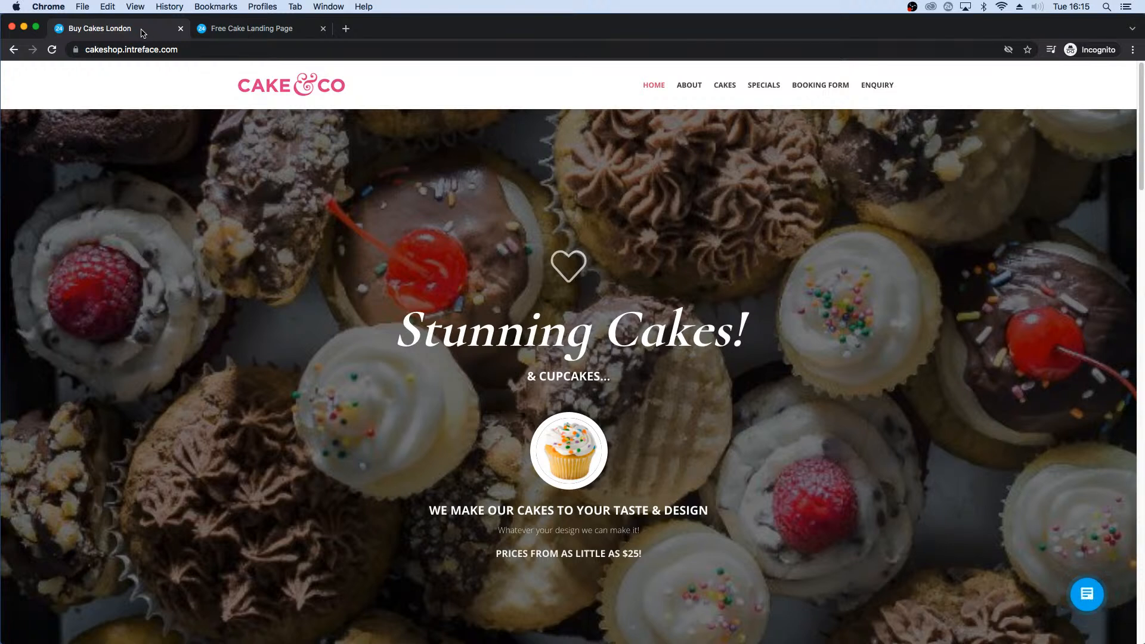
{"action": "scroll", "coordinate": [686, 344], "scroll_direction": "down", "scroll_amount": 10}
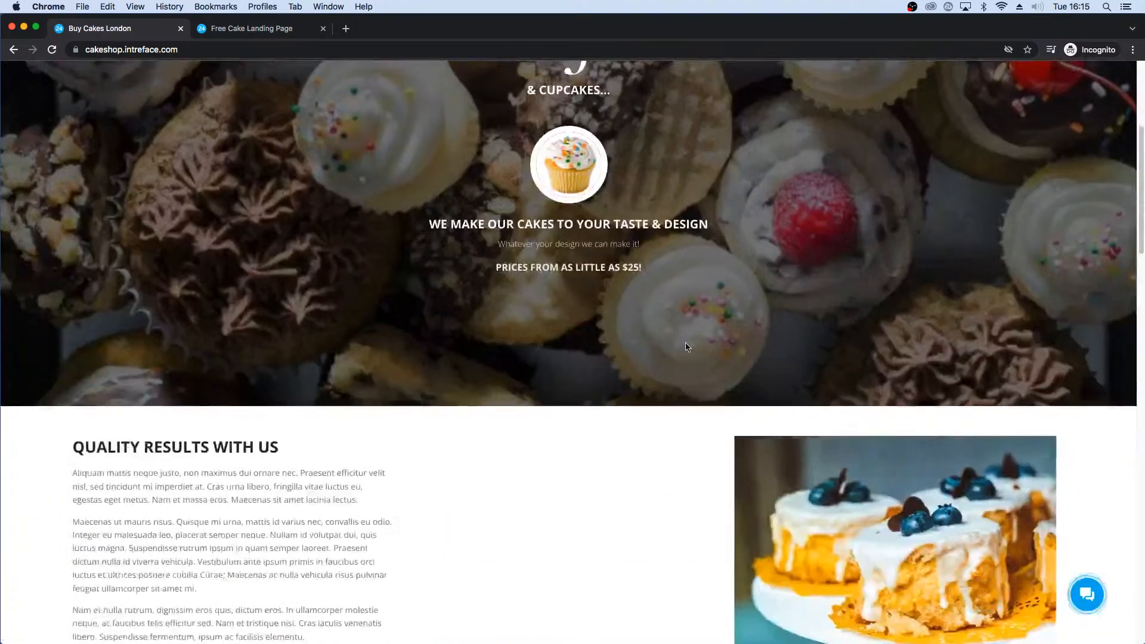
{"action": "scroll", "coordinate": [622, 191], "scroll_direction": "down", "scroll_amount": 10}
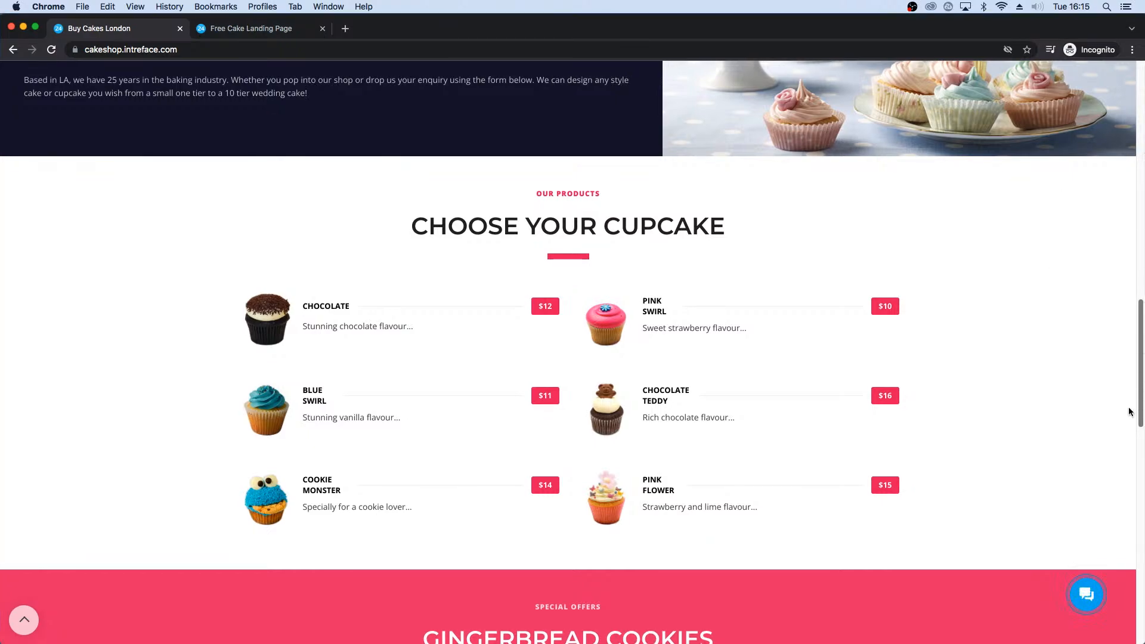
{"action": "left_click_drag", "start_coordinate": [1129, 411], "coordinate": [1127, 156]}
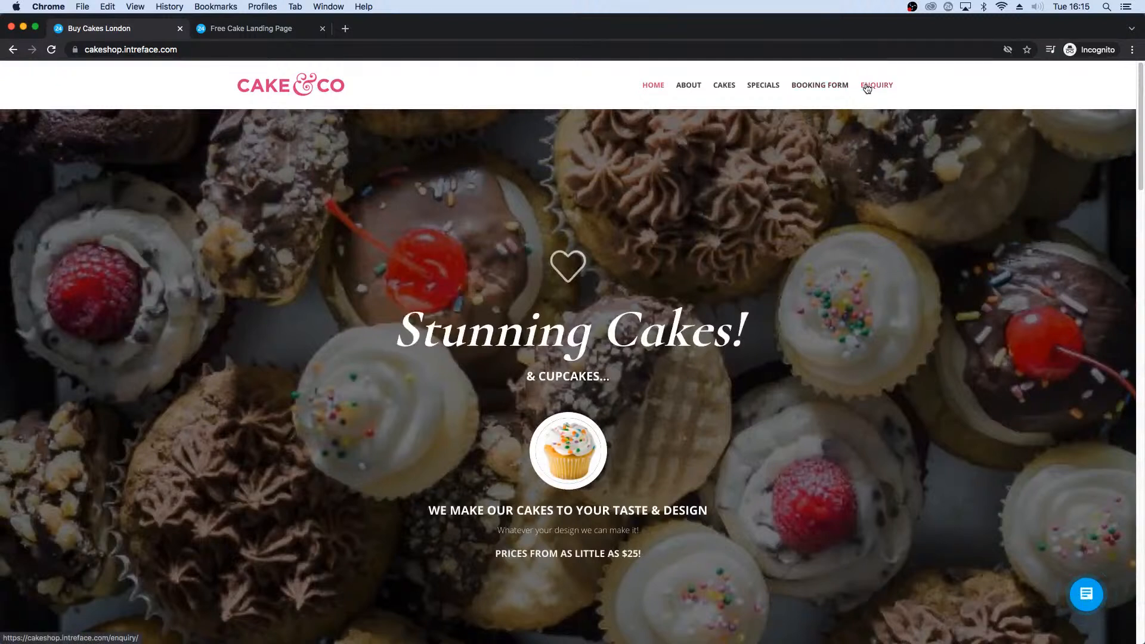
{"action": "left_click", "coordinate": [868, 87]}
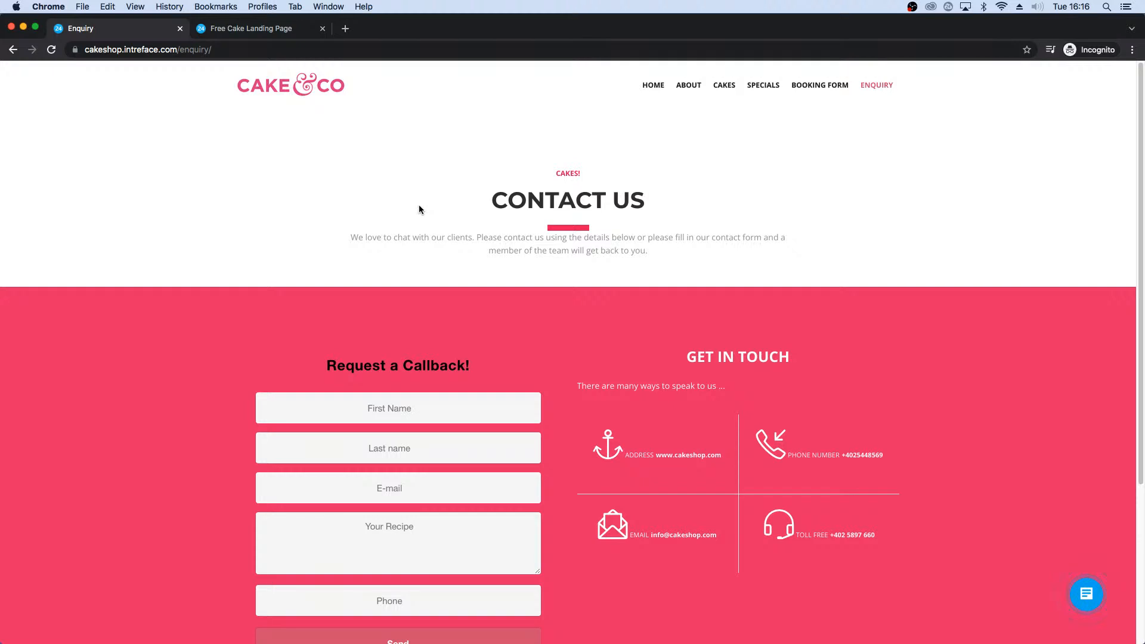
{"action": "left_click", "coordinate": [259, 29]}
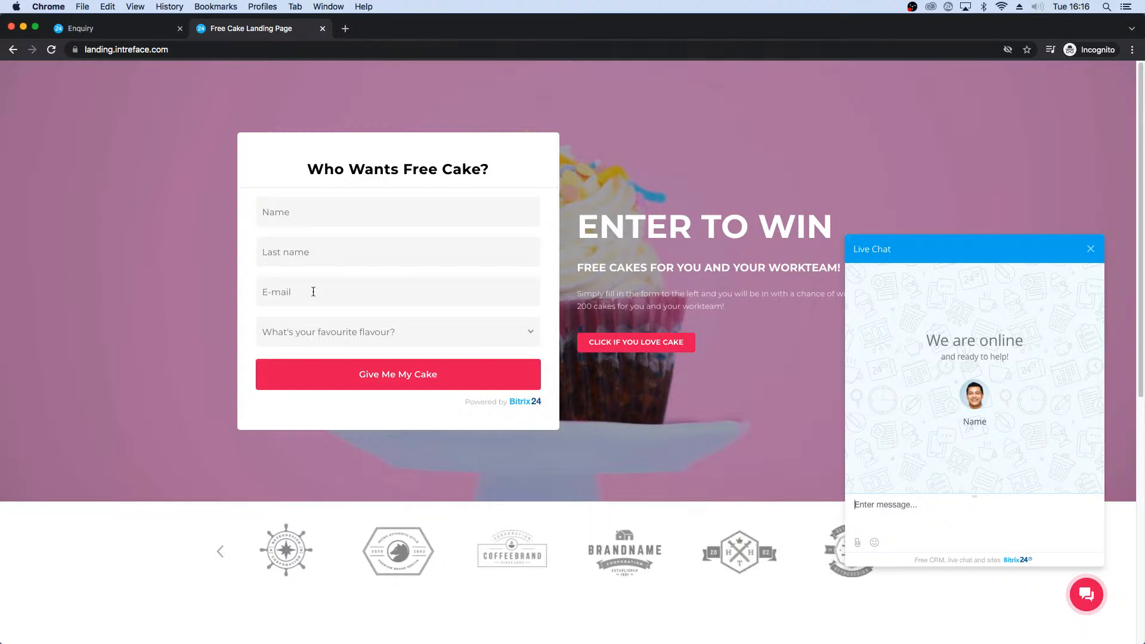
Step: Return to the Charity page editor and add the CRM form block "Centered form on a color background" below the three-column images
{"action": "key", "text": "ctrl+Left"}
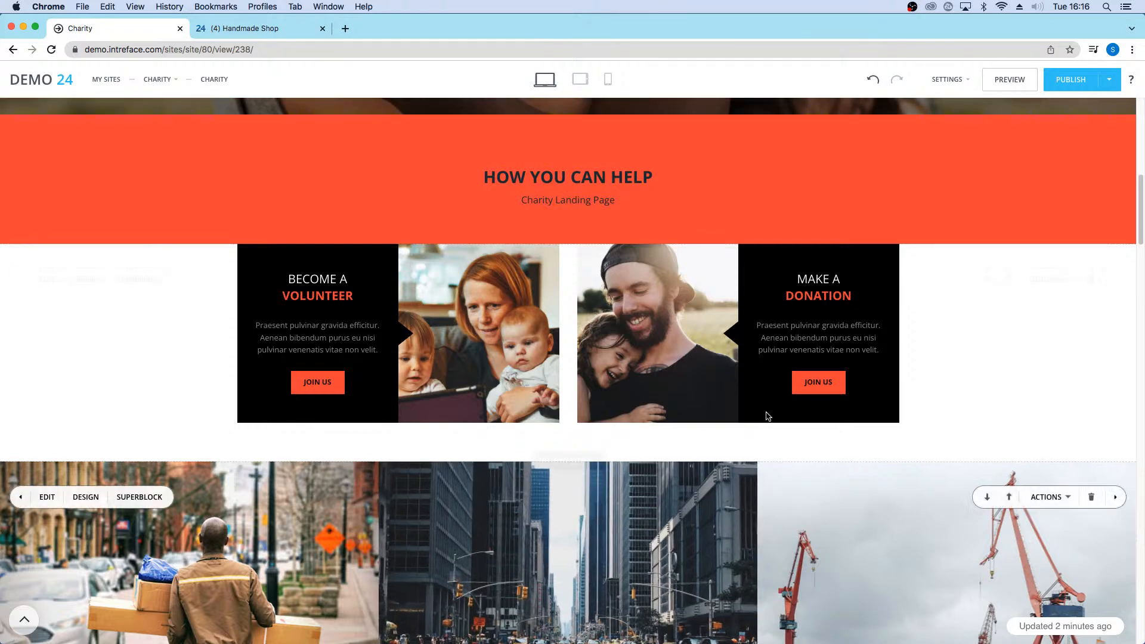
{"action": "scroll", "coordinate": [563, 505], "scroll_direction": "down", "scroll_amount": 6}
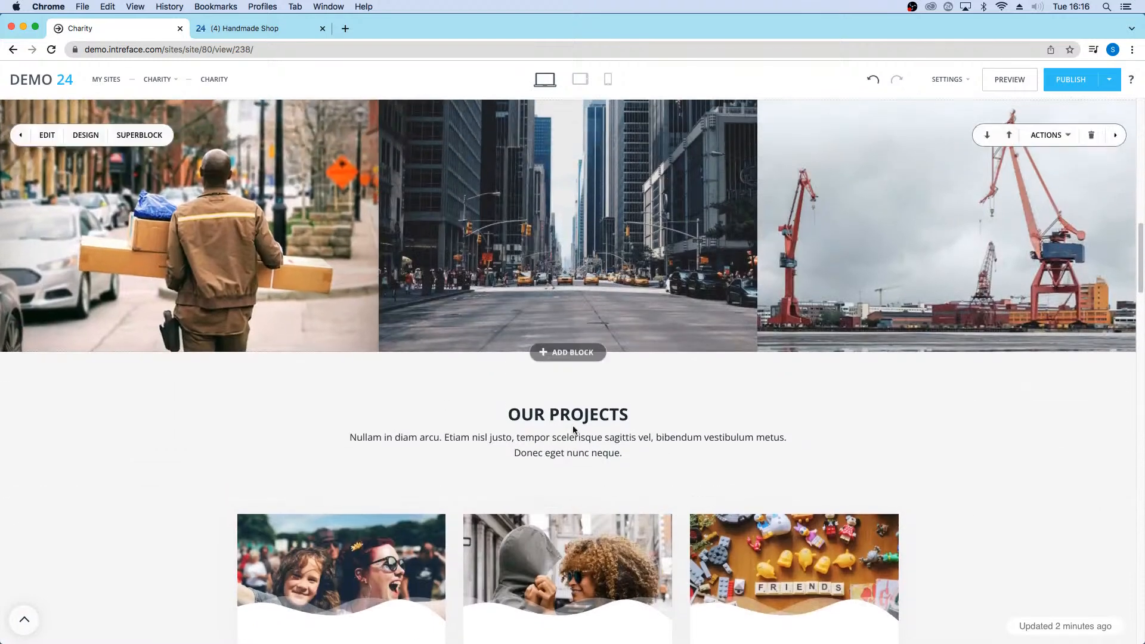
{"action": "left_click", "coordinate": [568, 352]}
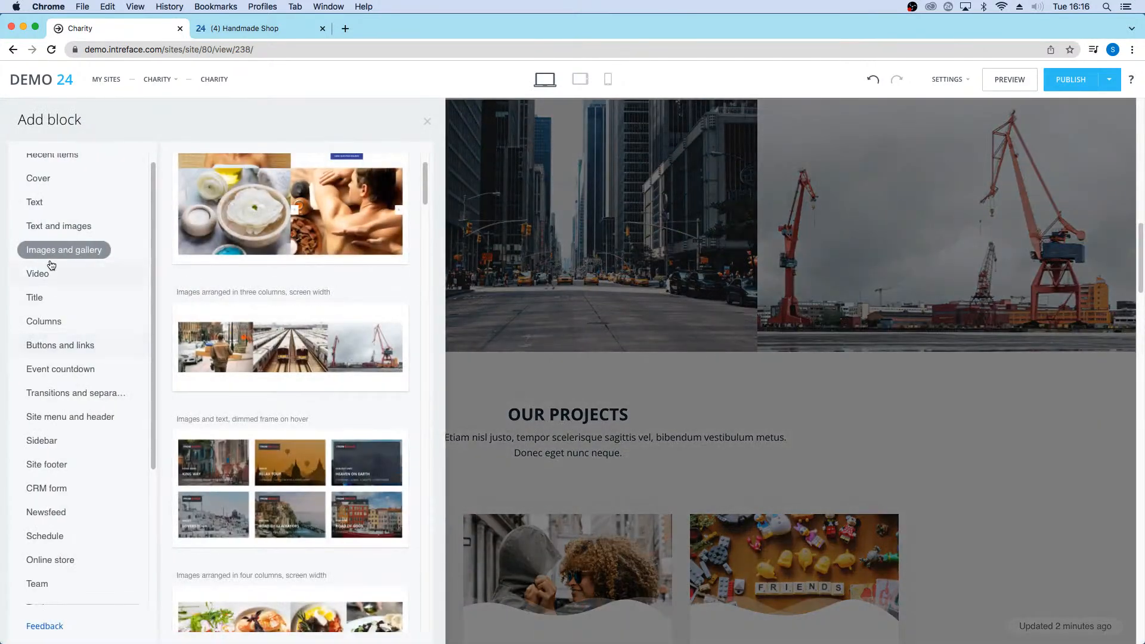
{"action": "left_click", "coordinate": [57, 492]}
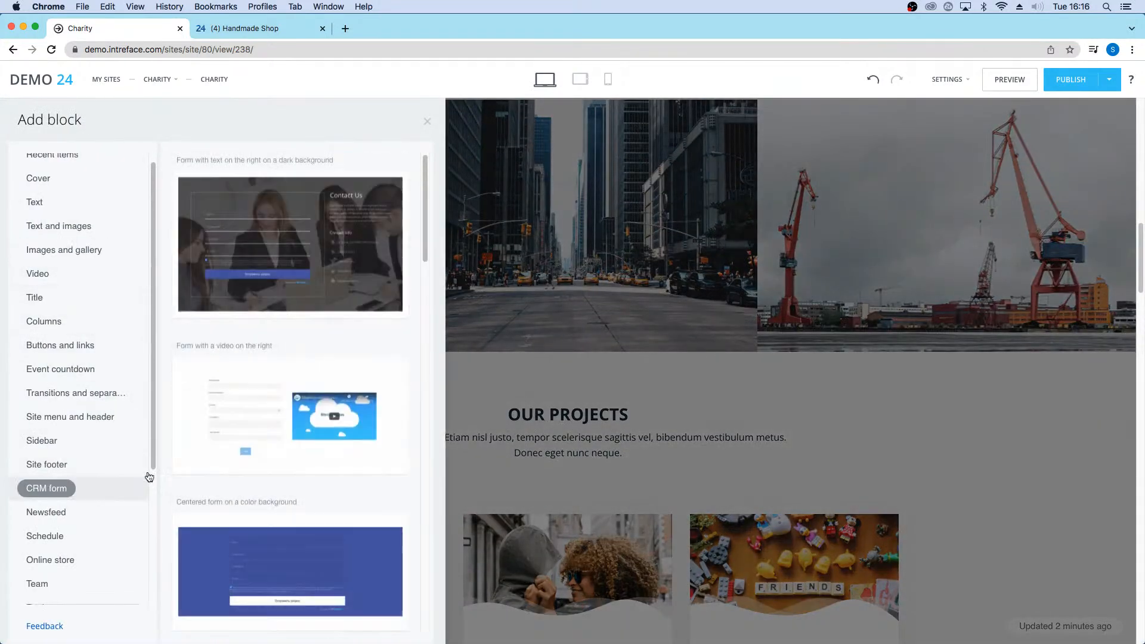
{"action": "scroll", "coordinate": [290, 417], "scroll_direction": "down", "scroll_amount": 3}
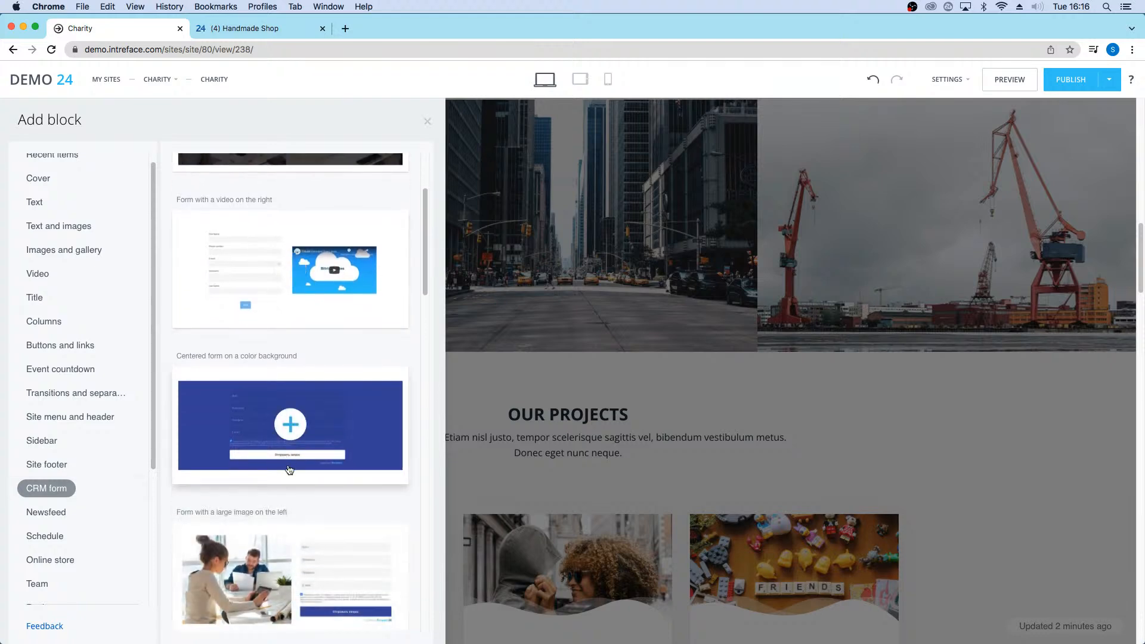
{"action": "left_click", "coordinate": [290, 470]}
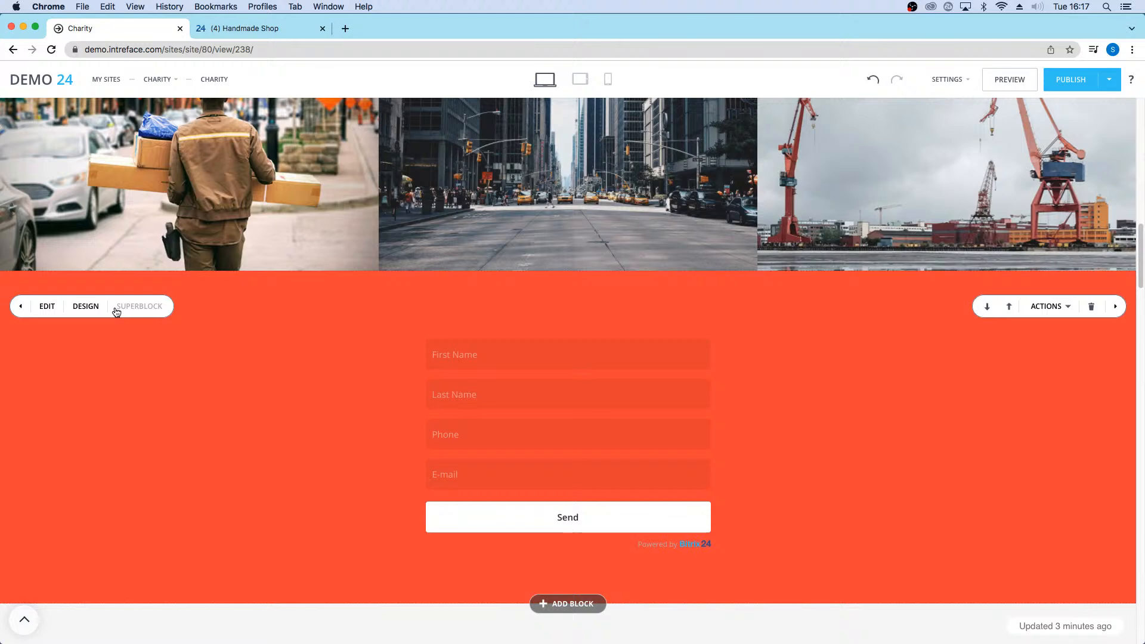
Step: Review the cover and How You Can Help blocks of the Charity page in desktop view
{"action": "scroll", "coordinate": [682, 250], "scroll_direction": "up", "scroll_amount": 10}
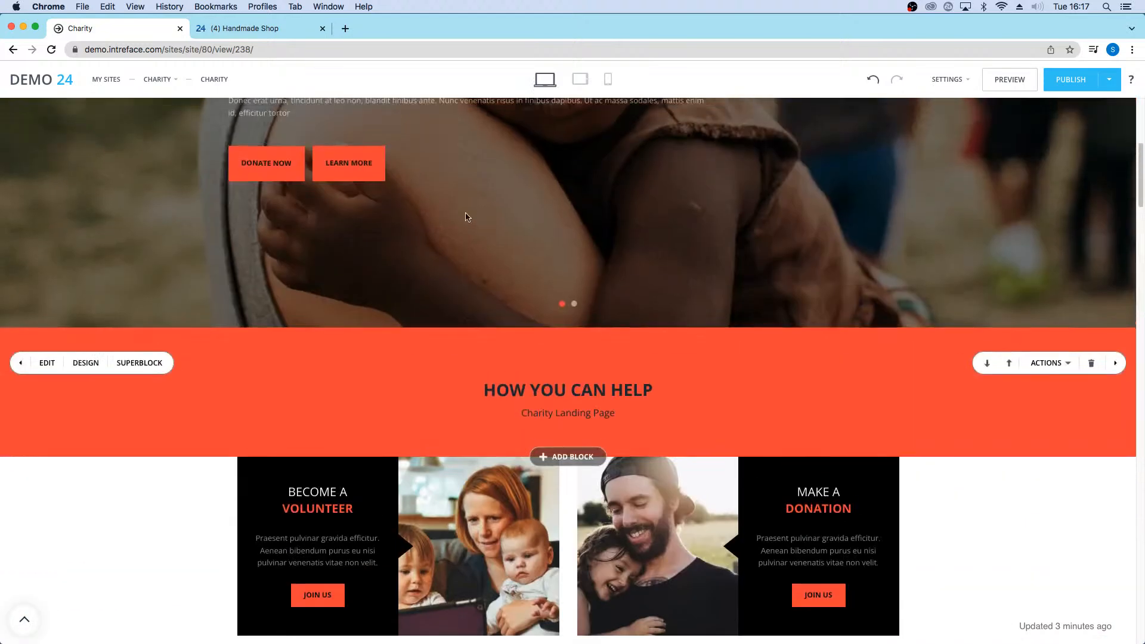
{"action": "scroll", "coordinate": [467, 217], "scroll_direction": "up", "scroll_amount": 5}
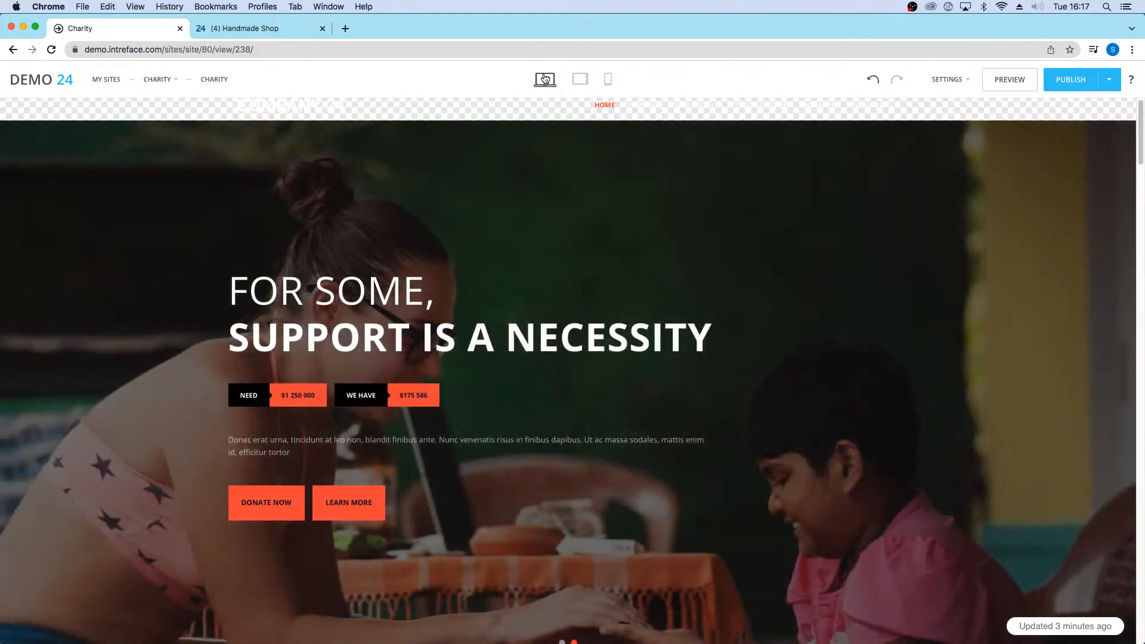
{"action": "mouse_move", "coordinate": [531, 296]}
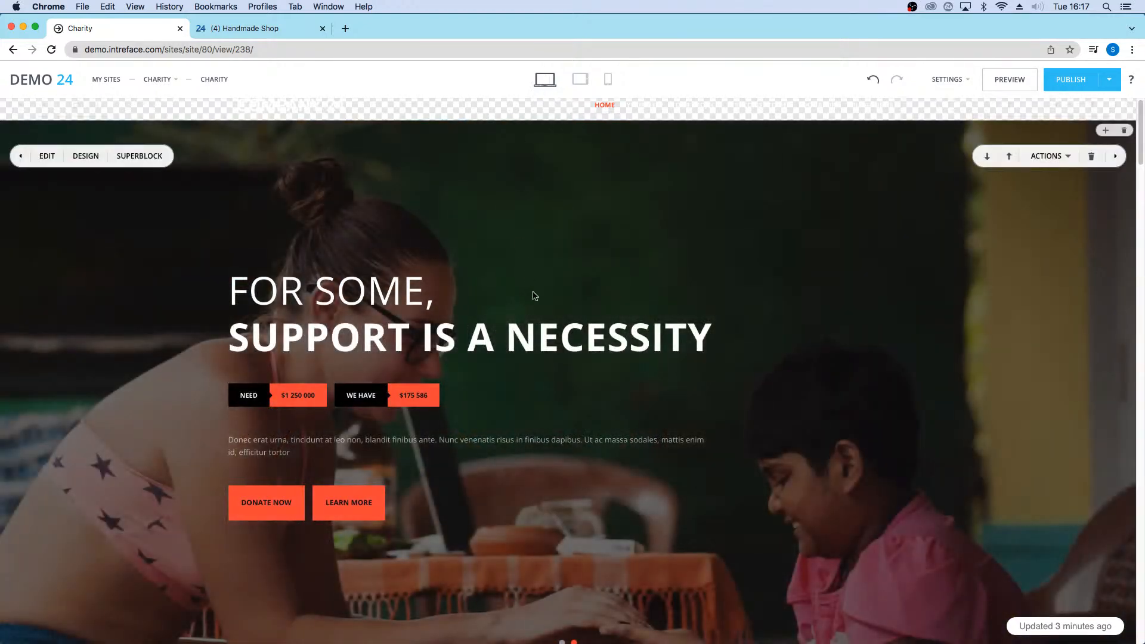
{"action": "scroll", "coordinate": [540, 265], "scroll_direction": "down", "scroll_amount": 5}
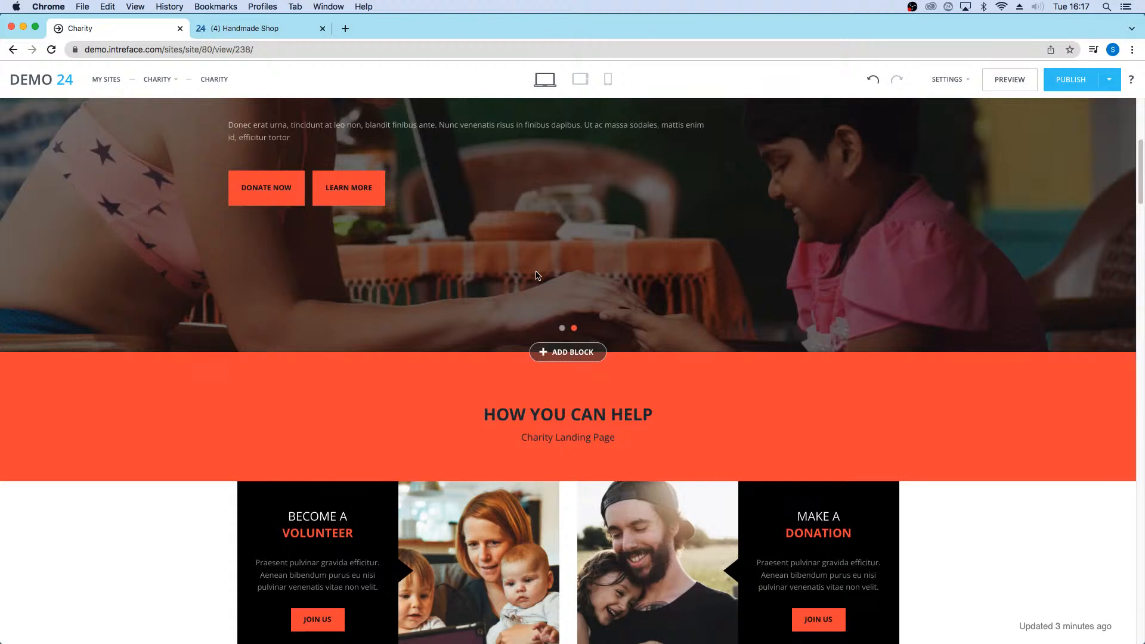
{"action": "scroll", "coordinate": [539, 275], "scroll_direction": "up", "scroll_amount": 5}
Step: Preview the Charity page in tablet view, checking the layout from the cover down to the CRM form
{"action": "left_click", "coordinate": [580, 79]}
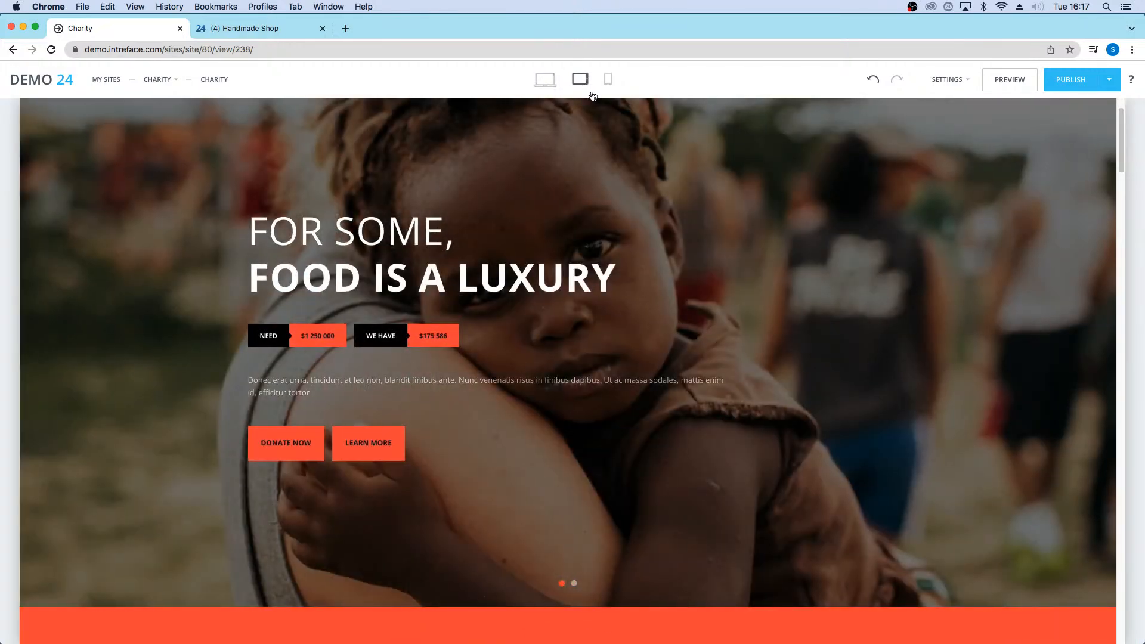
{"action": "scroll", "coordinate": [662, 298], "scroll_direction": "down", "scroll_amount": 8}
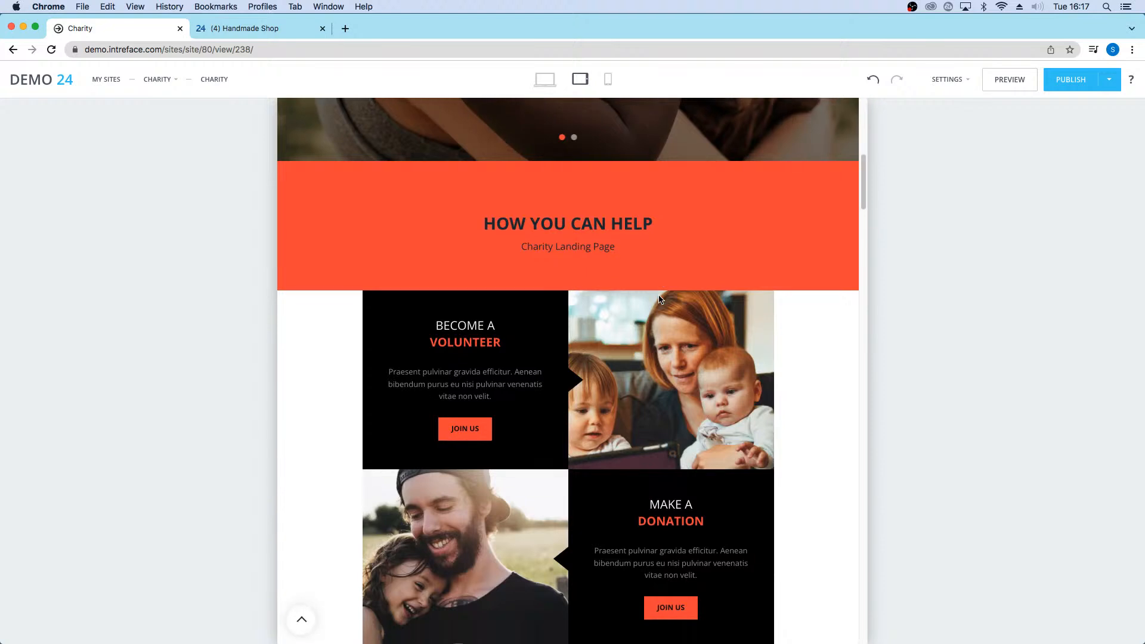
{"action": "scroll", "coordinate": [659, 298], "scroll_direction": "down", "scroll_amount": 5}
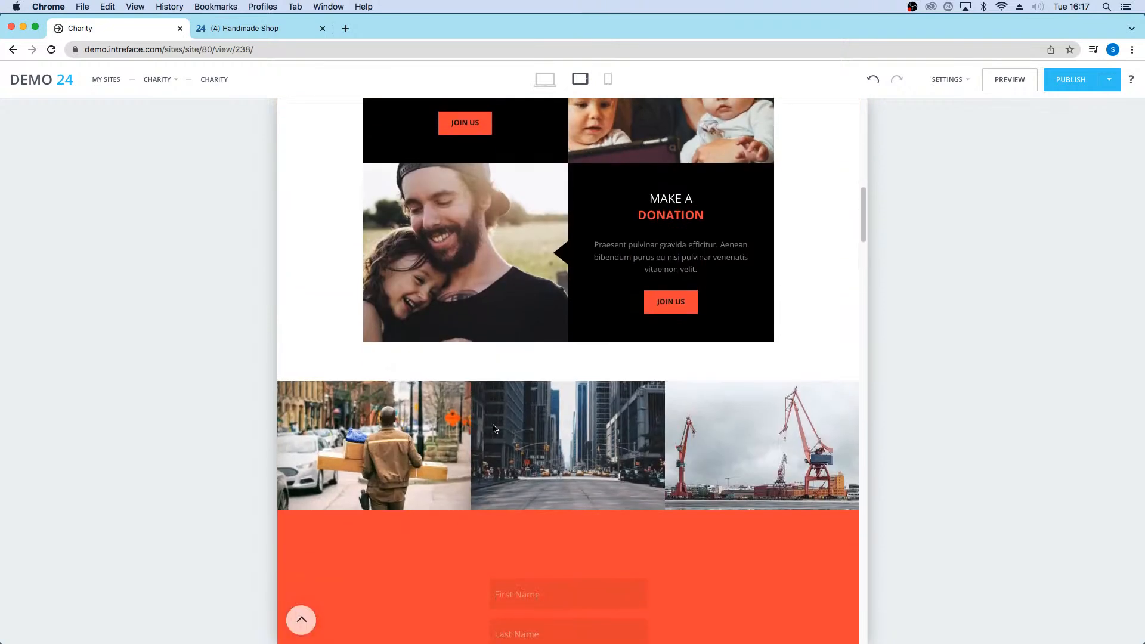
{"action": "scroll", "coordinate": [501, 418], "scroll_direction": "down", "scroll_amount": 2}
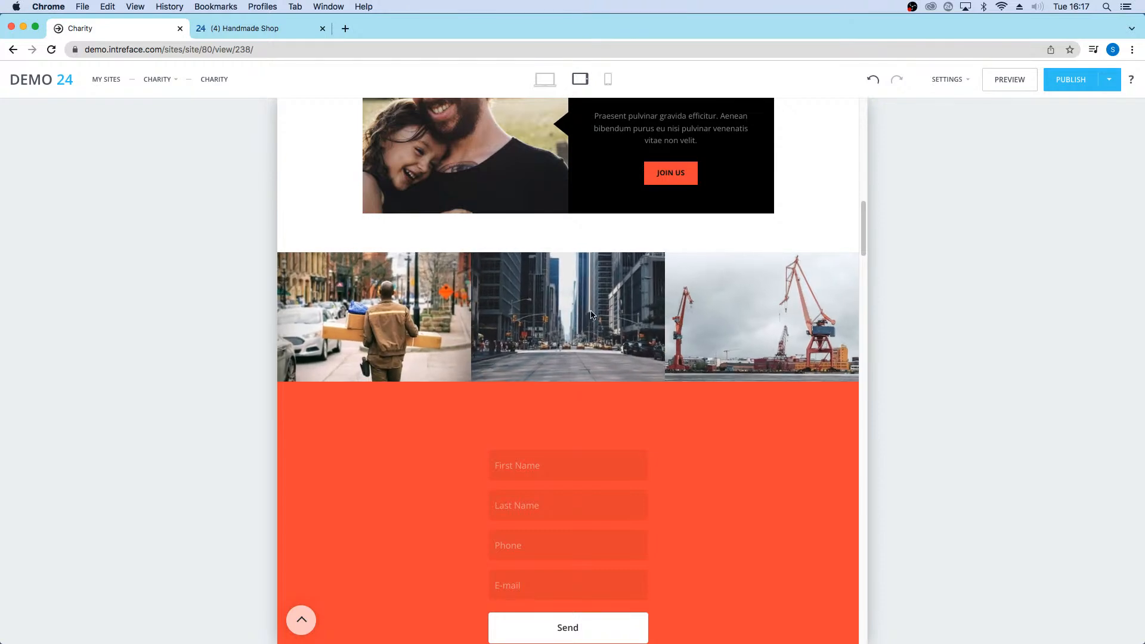
{"action": "scroll", "coordinate": [608, 317], "scroll_direction": "up", "scroll_amount": 4}
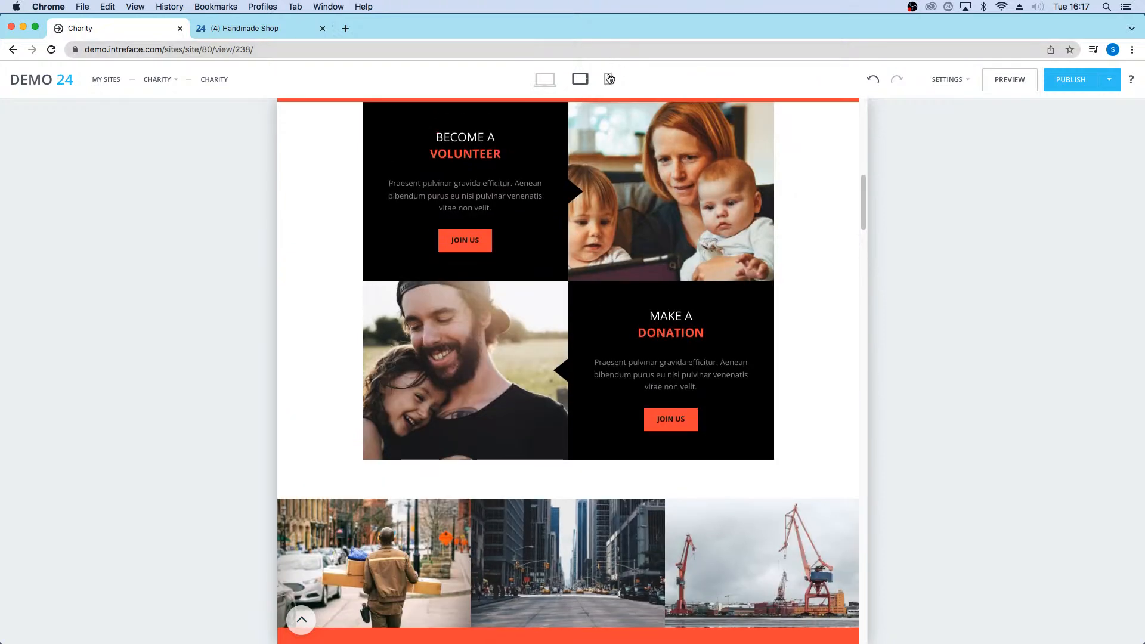
Step: Preview the Charity page in mobile view, checking how the volunteer, donation and three-image blocks are stacked
{"action": "left_click", "coordinate": [609, 80]}
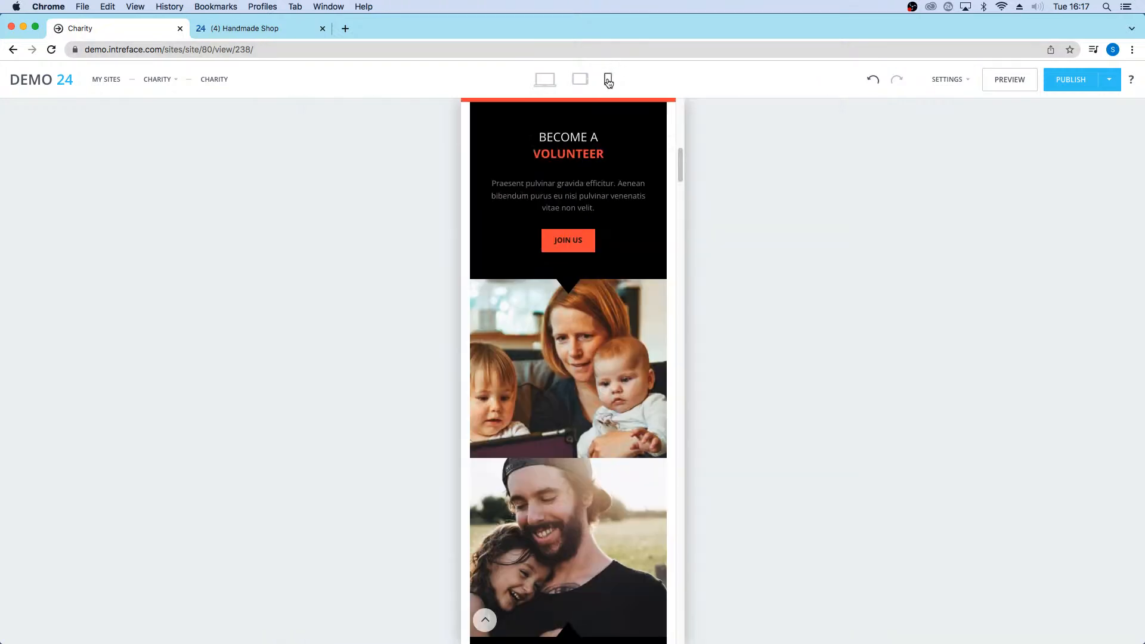
{"action": "scroll", "coordinate": [643, 297], "scroll_direction": "down", "scroll_amount": 15}
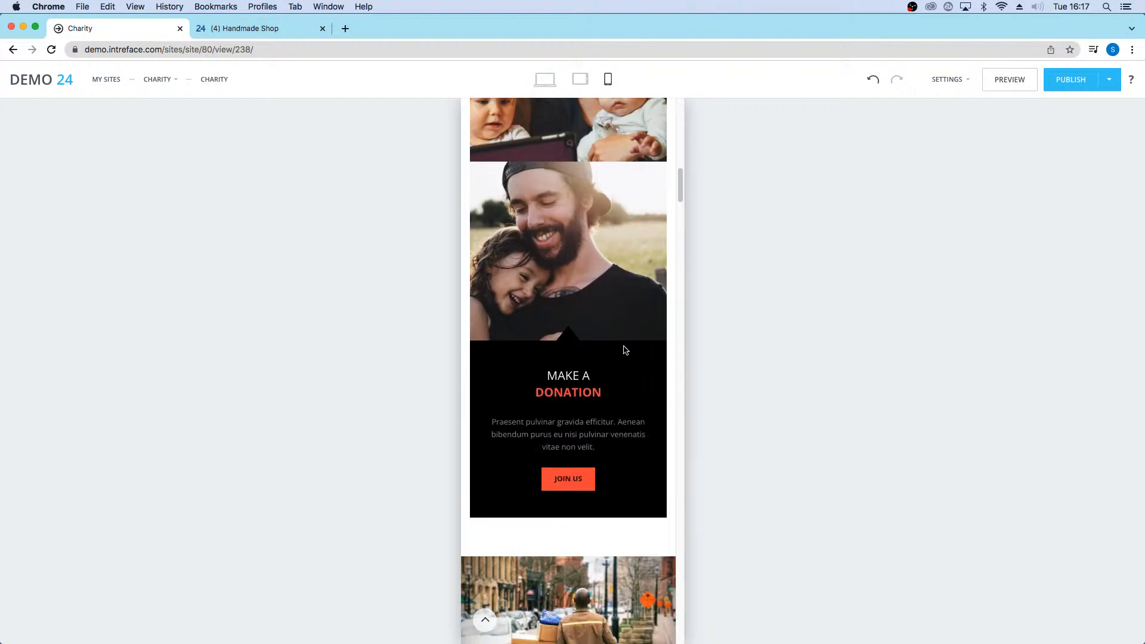
{"action": "scroll", "coordinate": [591, 299], "scroll_direction": "up", "scroll_amount": 8}
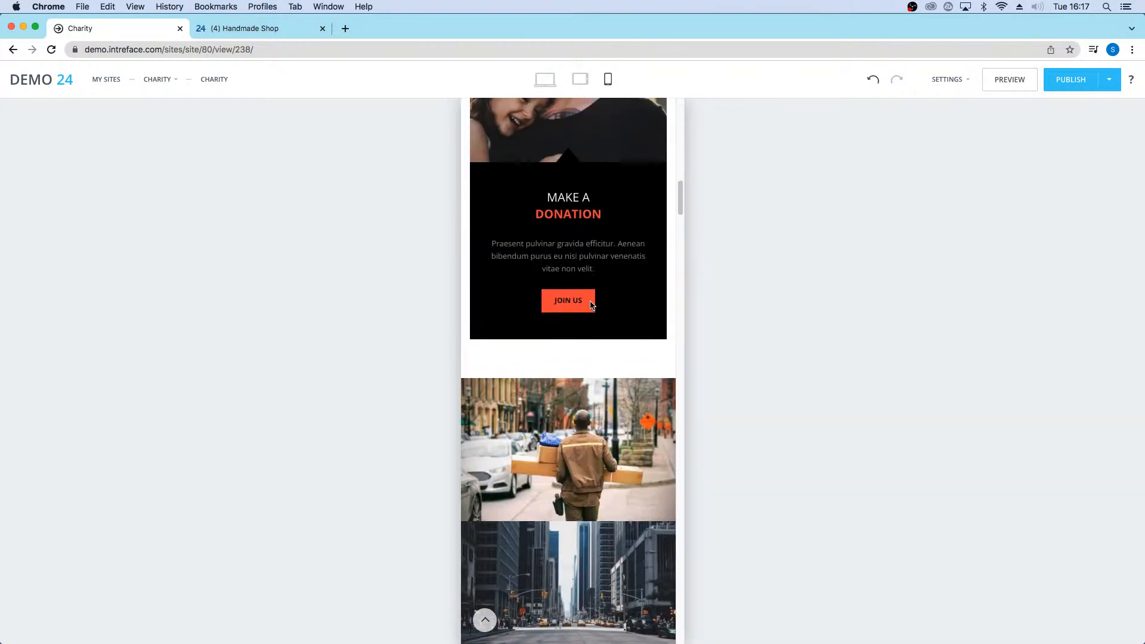
{"action": "scroll", "coordinate": [583, 374], "scroll_direction": "down", "scroll_amount": 2}
{"action": "scroll", "coordinate": [607, 506], "scroll_direction": "down", "scroll_amount": 2}
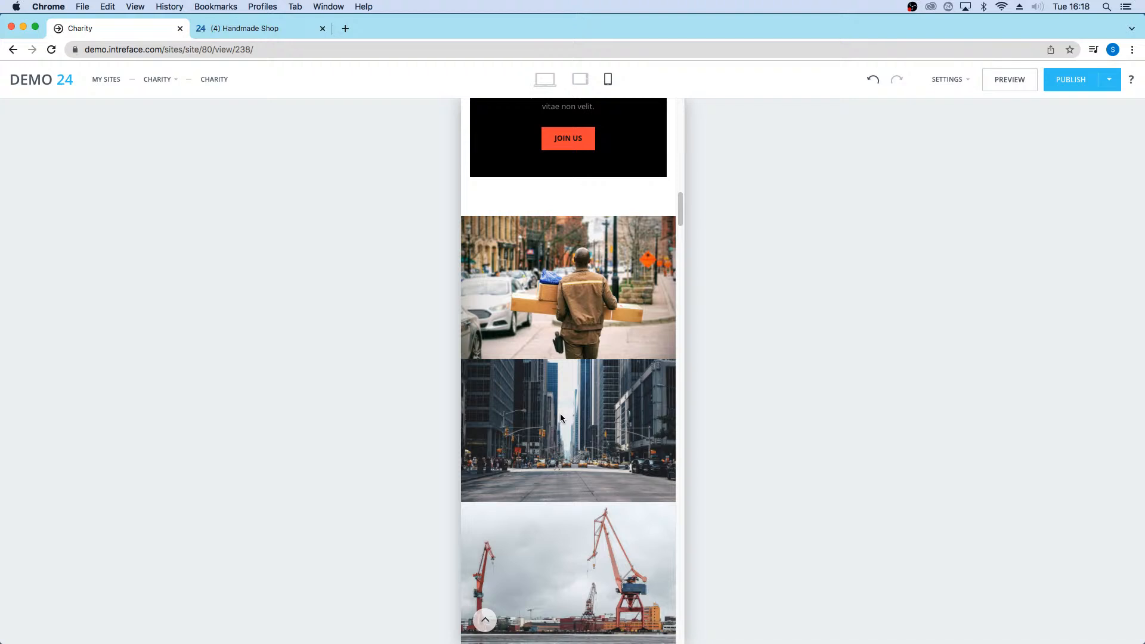
Step: Check the page up to the cover block in mobile view and return the editor to desktop view
{"action": "left_click", "coordinate": [544, 79]}
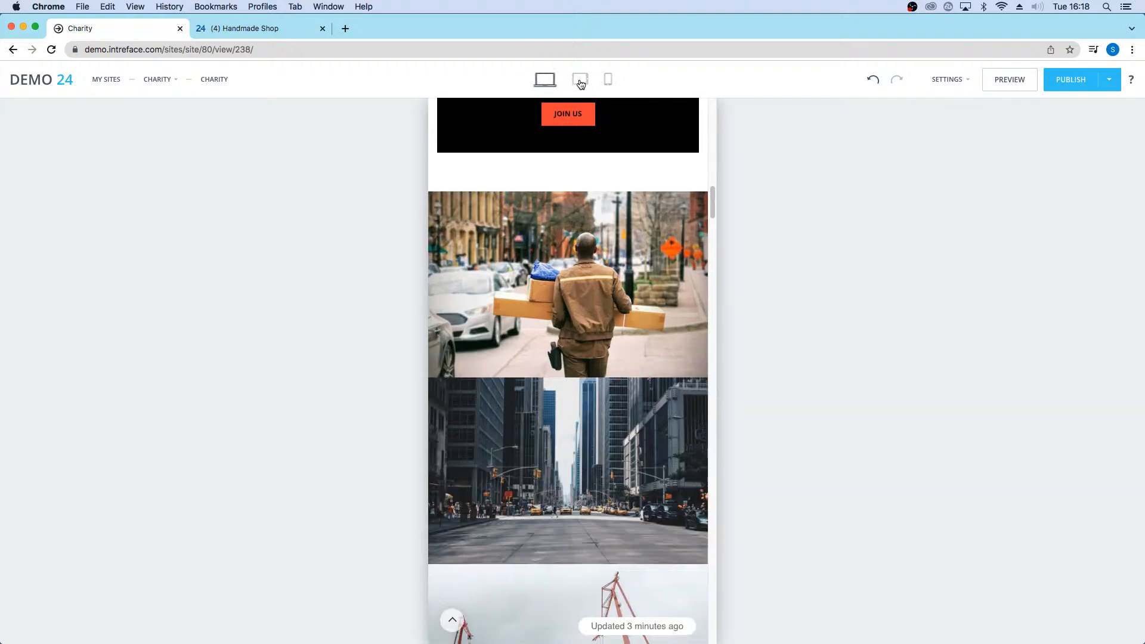
{"action": "left_click", "coordinate": [608, 79]}
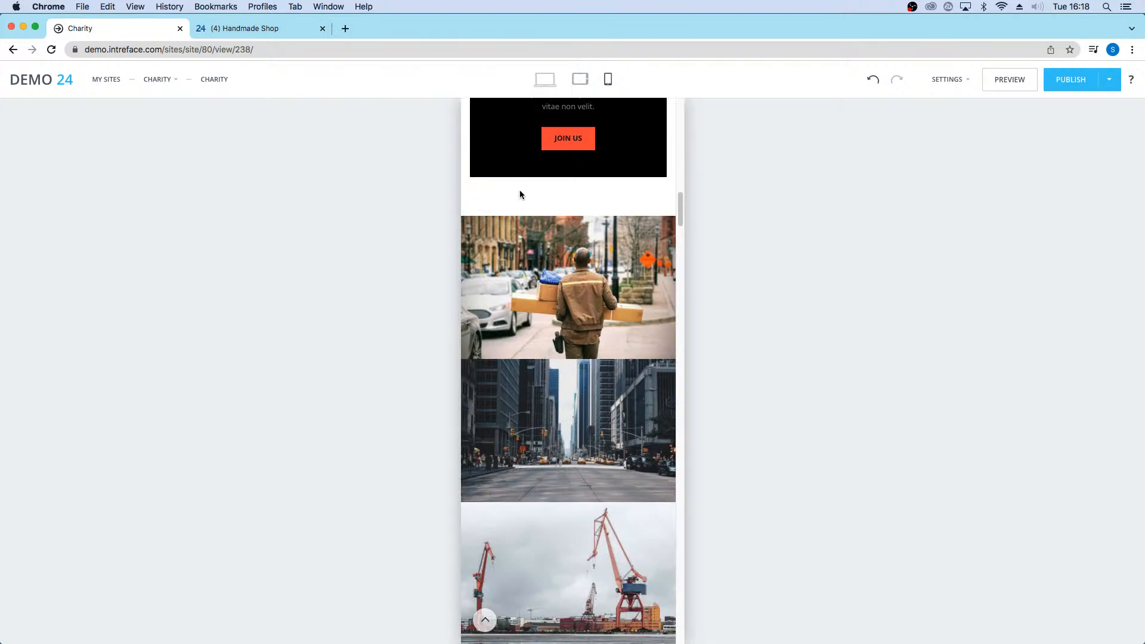
{"action": "scroll", "coordinate": [520, 195], "scroll_direction": "up", "scroll_amount": 3}
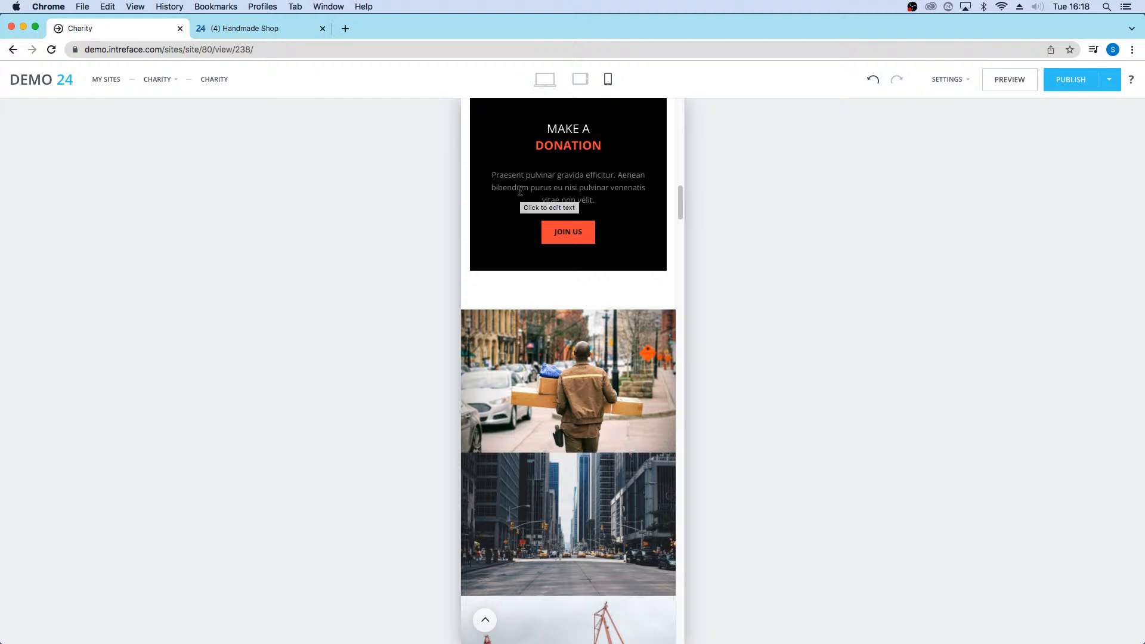
{"action": "scroll", "coordinate": [573, 263], "scroll_direction": "up", "scroll_amount": 20}
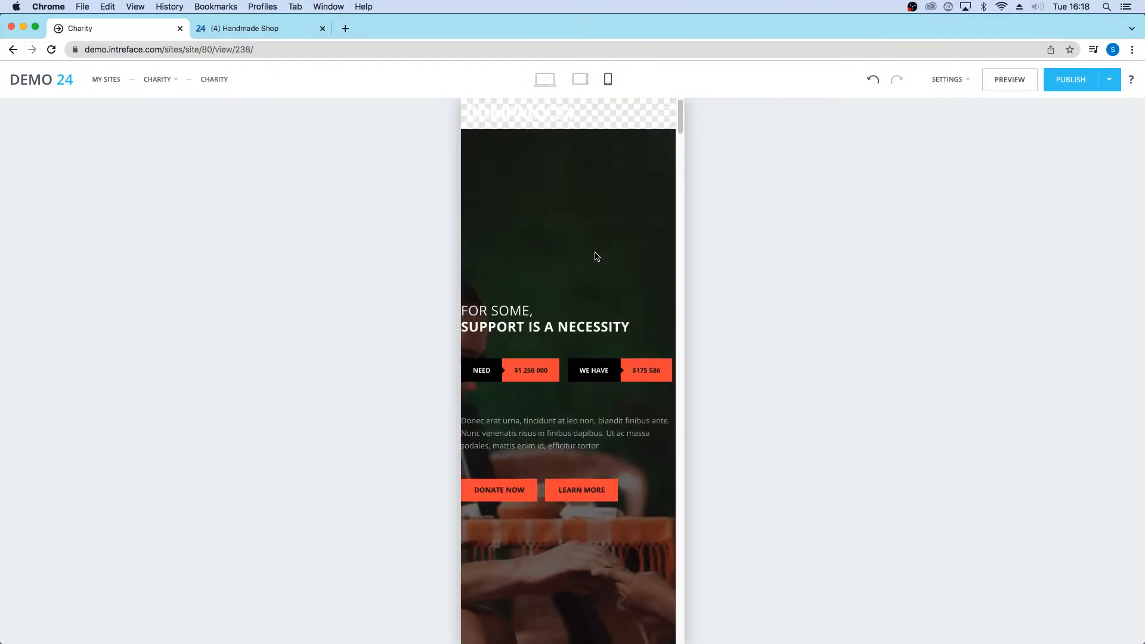
{"action": "left_click", "coordinate": [544, 79]}
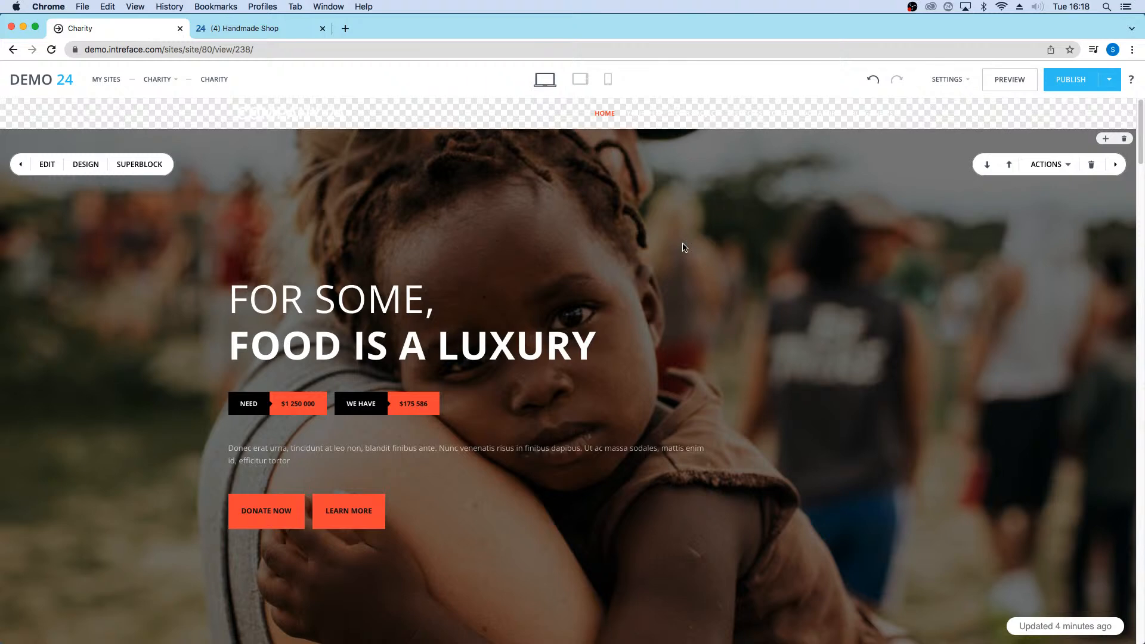
Step: Check the own-domain connection options in the Charity site settings, leaving the settings unchanged
{"action": "left_click", "coordinate": [949, 79]}
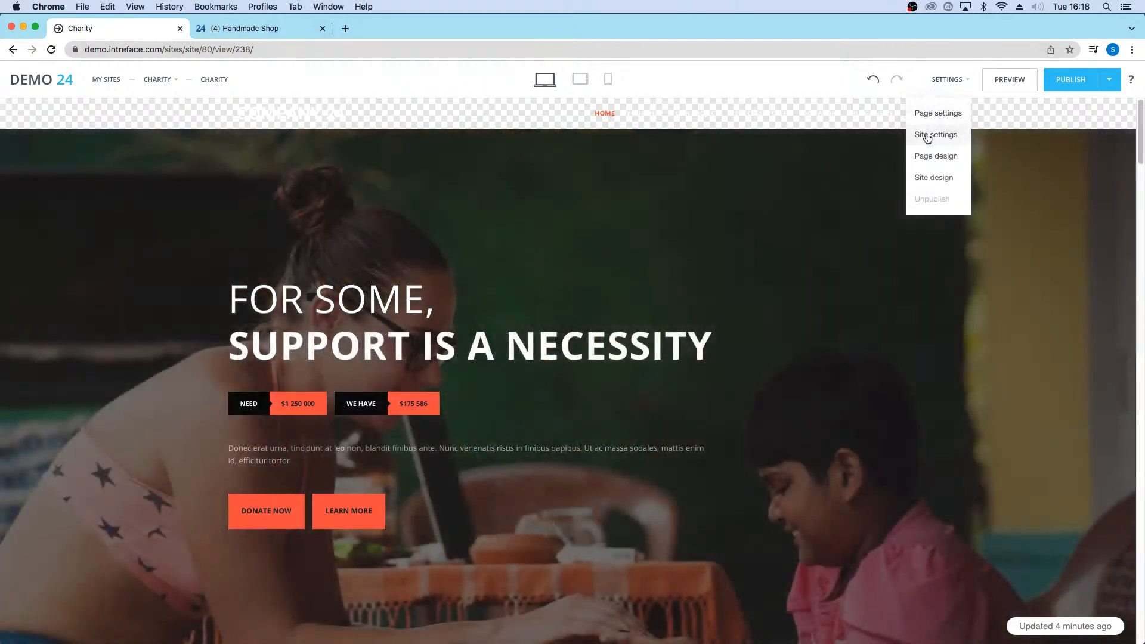
{"action": "left_click", "coordinate": [927, 136]}
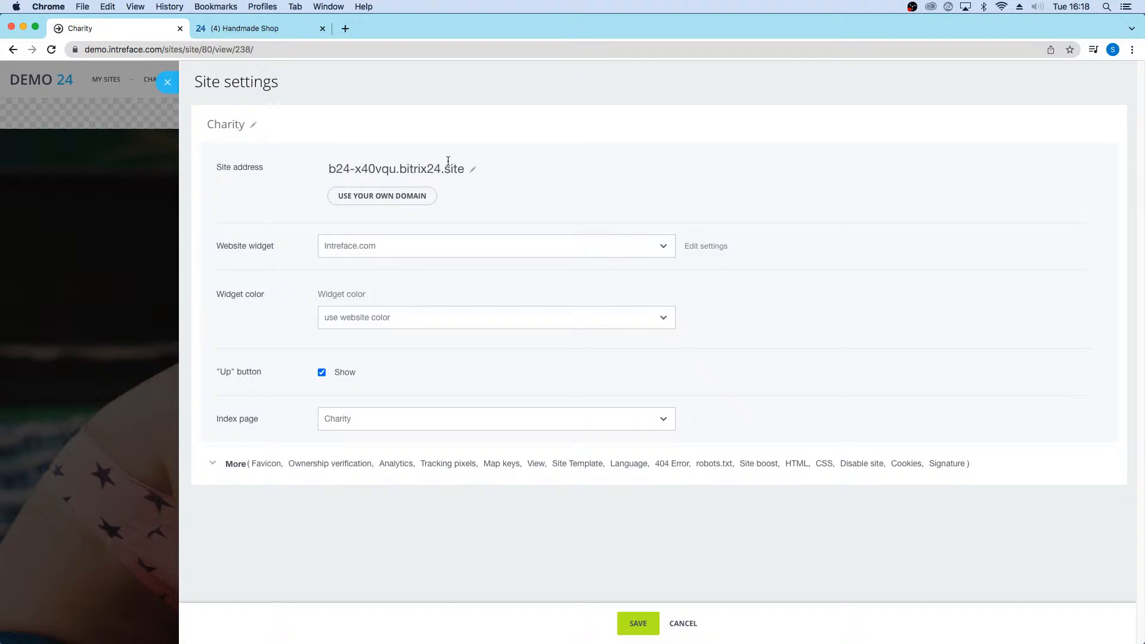
{"action": "left_click", "coordinate": [372, 194]}
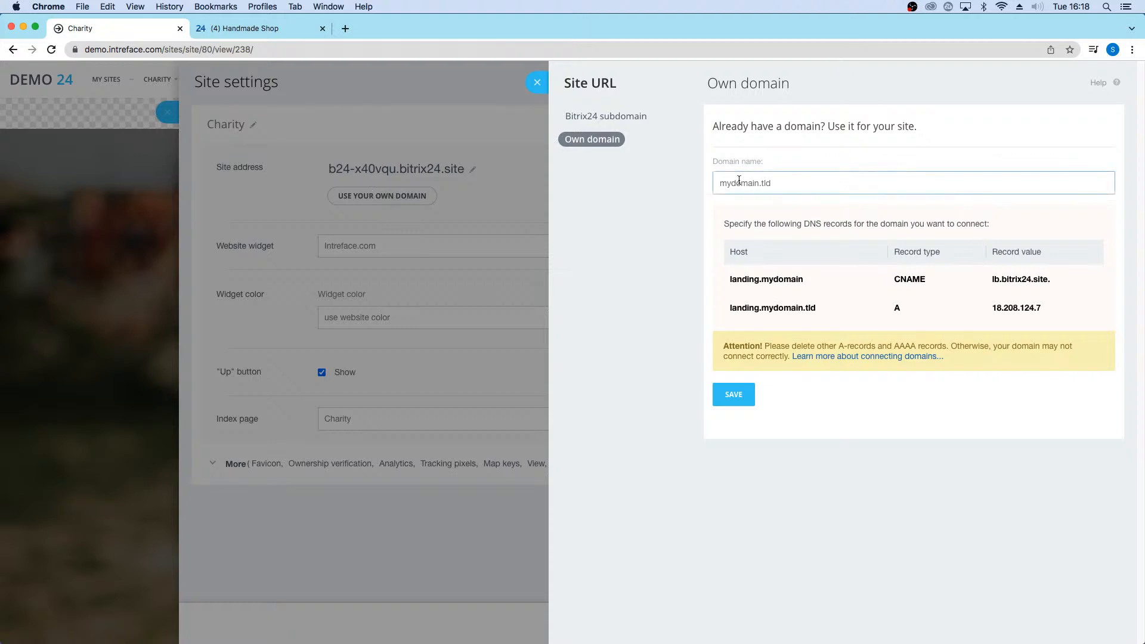
{"action": "left_click", "coordinate": [537, 82]}
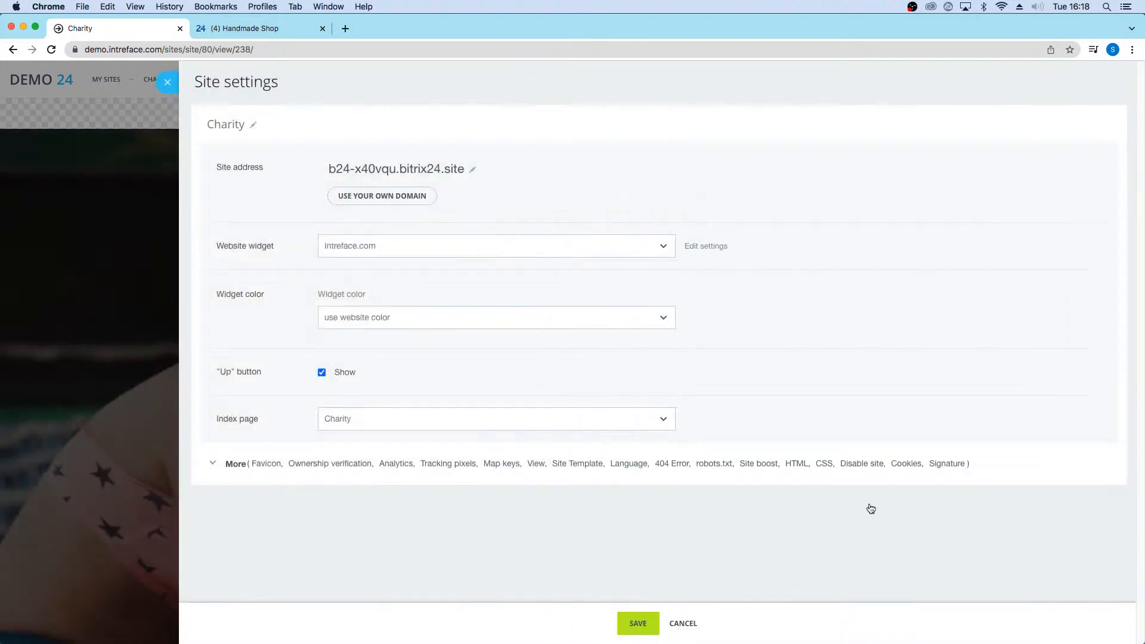
{"action": "left_click", "coordinate": [168, 83]}
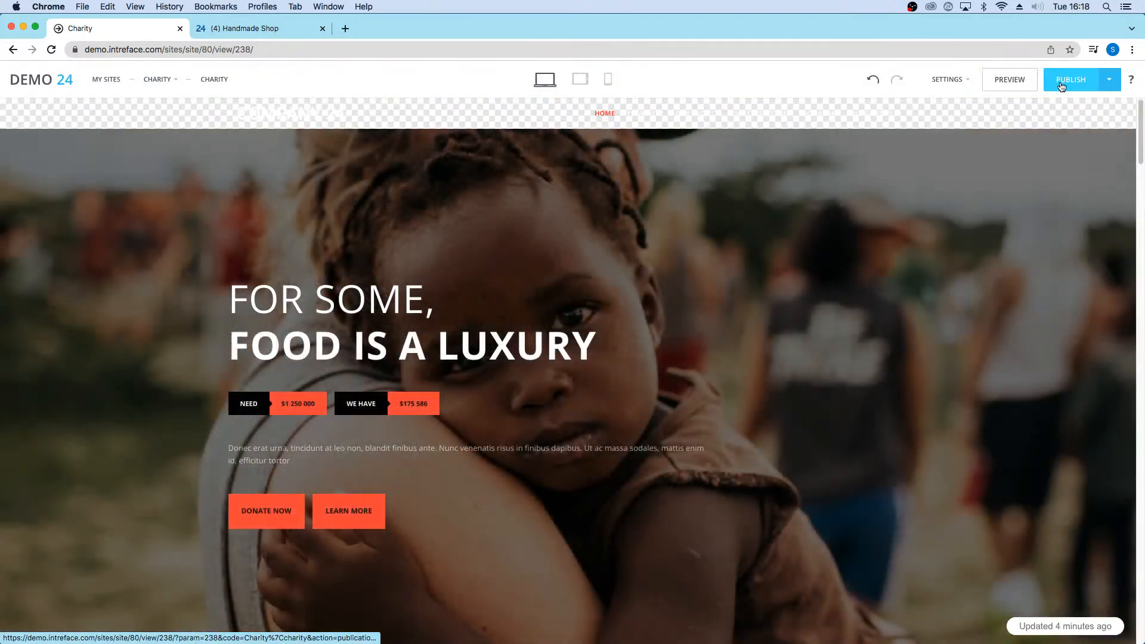
Step: Preview the Charity page from the cover down to the Our Projects block, and return to the editor
{"action": "left_click", "coordinate": [1000, 82]}
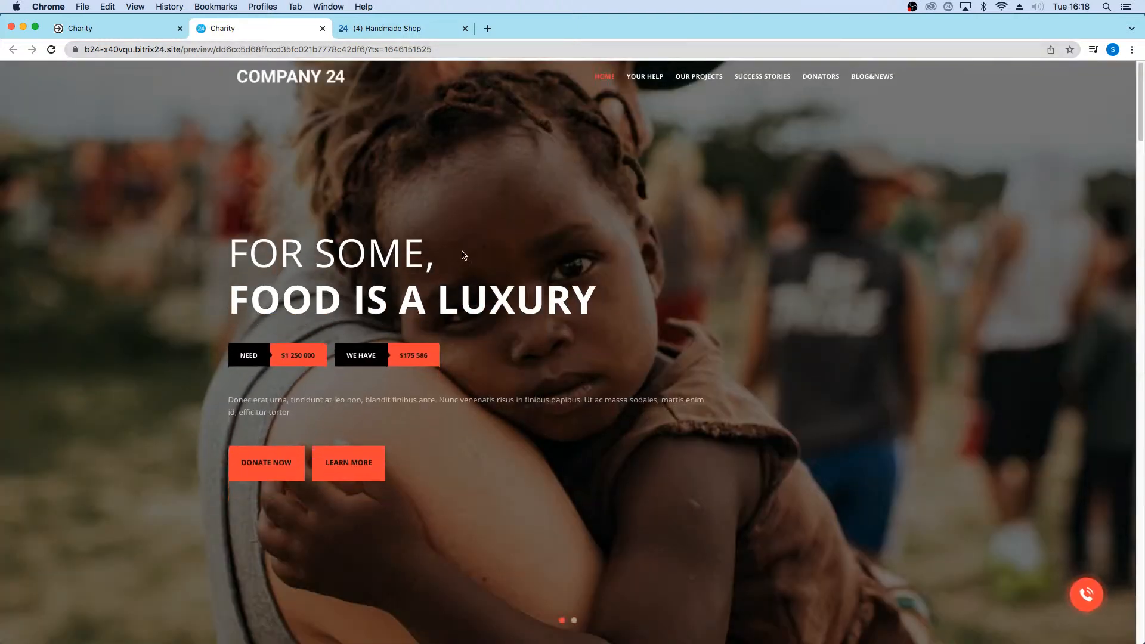
{"action": "scroll", "coordinate": [524, 297], "scroll_direction": "down", "scroll_amount": 10}
{"action": "scroll", "coordinate": [524, 297], "scroll_direction": "down", "scroll_amount": 5}
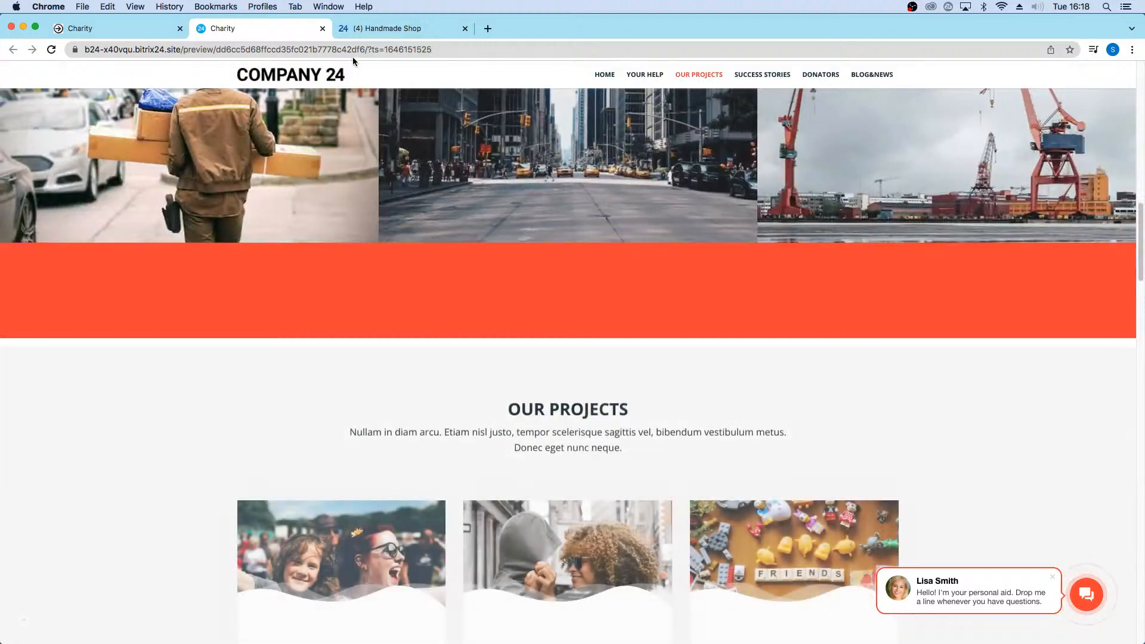
{"action": "left_click", "coordinate": [322, 28]}
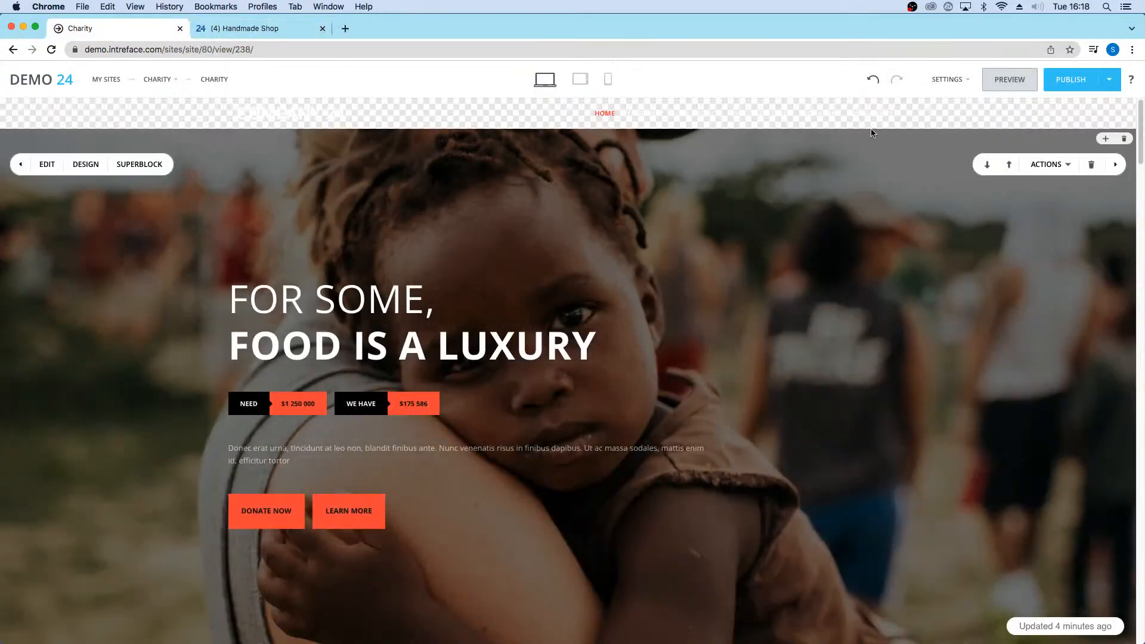
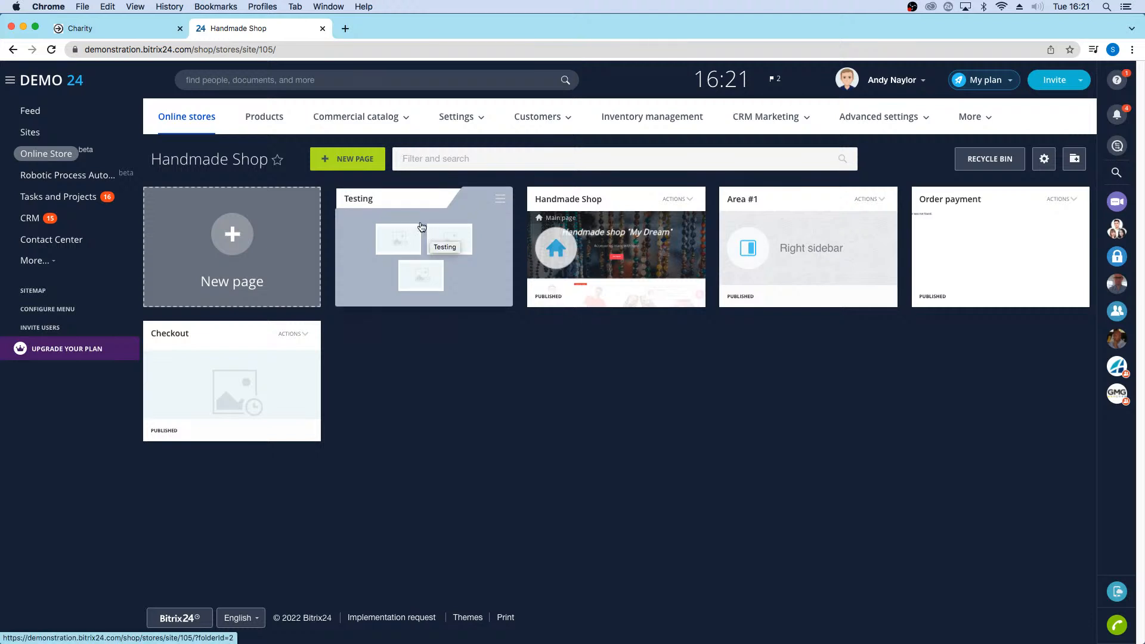
Step: Open the Handmade Shop page for editing and check the block categories that can be added below the cover
{"action": "left_click", "coordinate": [637, 241]}
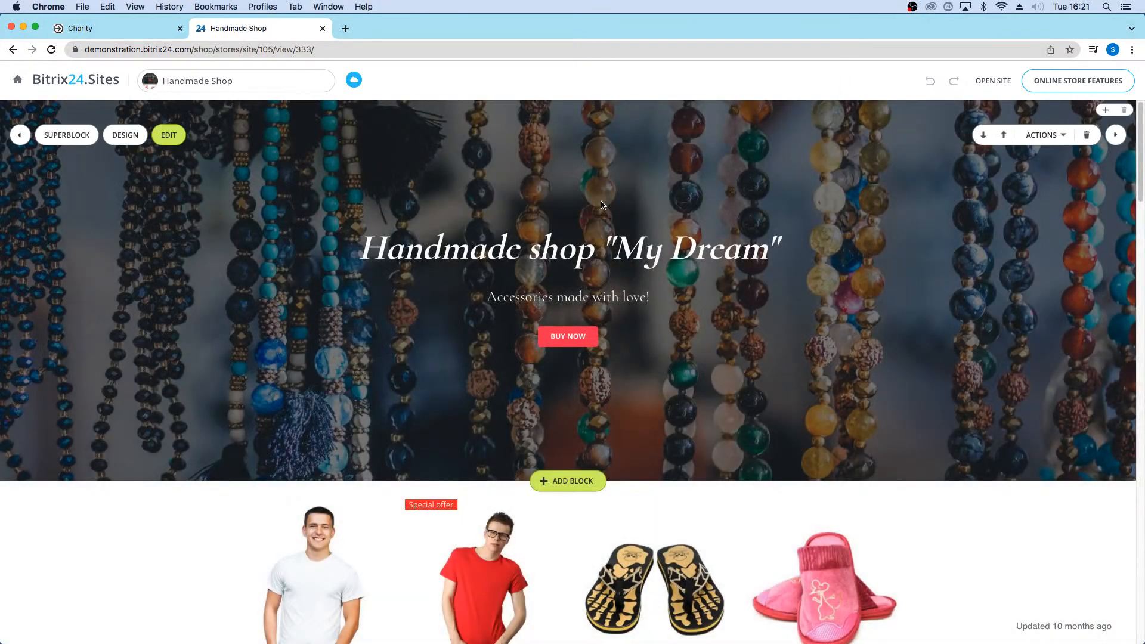
{"action": "left_click", "coordinate": [554, 481]}
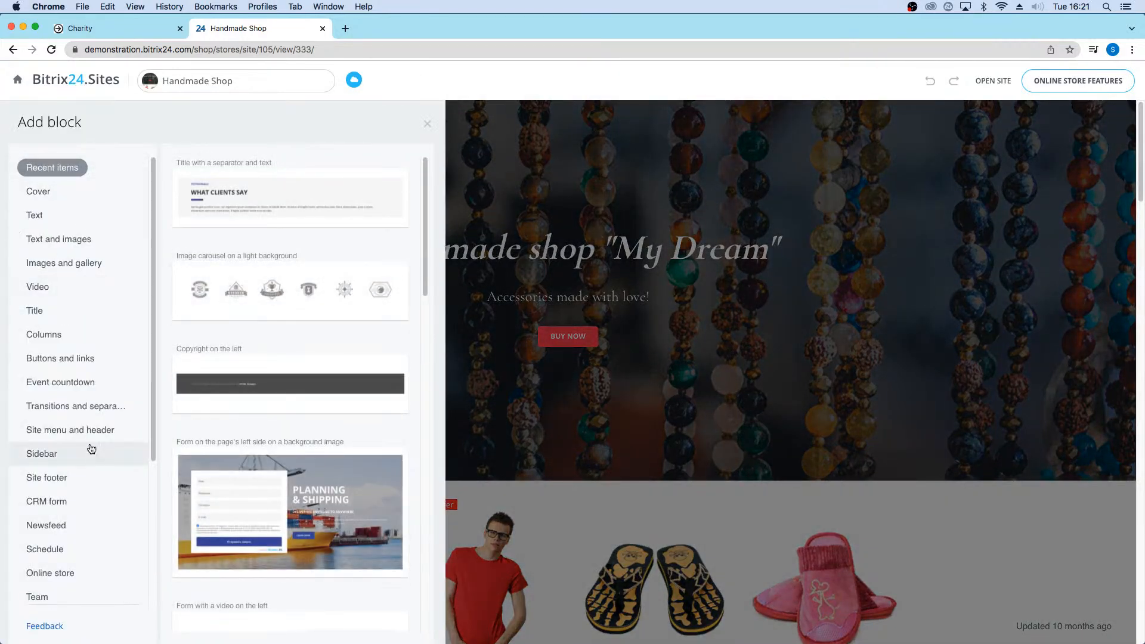
{"action": "left_click", "coordinate": [427, 123]}
Step: Examine the product block of the Handmade Shop, viewing the details of Bones on the Beach Shoes and Men's Fire T-shirt
{"action": "scroll", "coordinate": [587, 307], "scroll_direction": "down", "scroll_amount": 6}
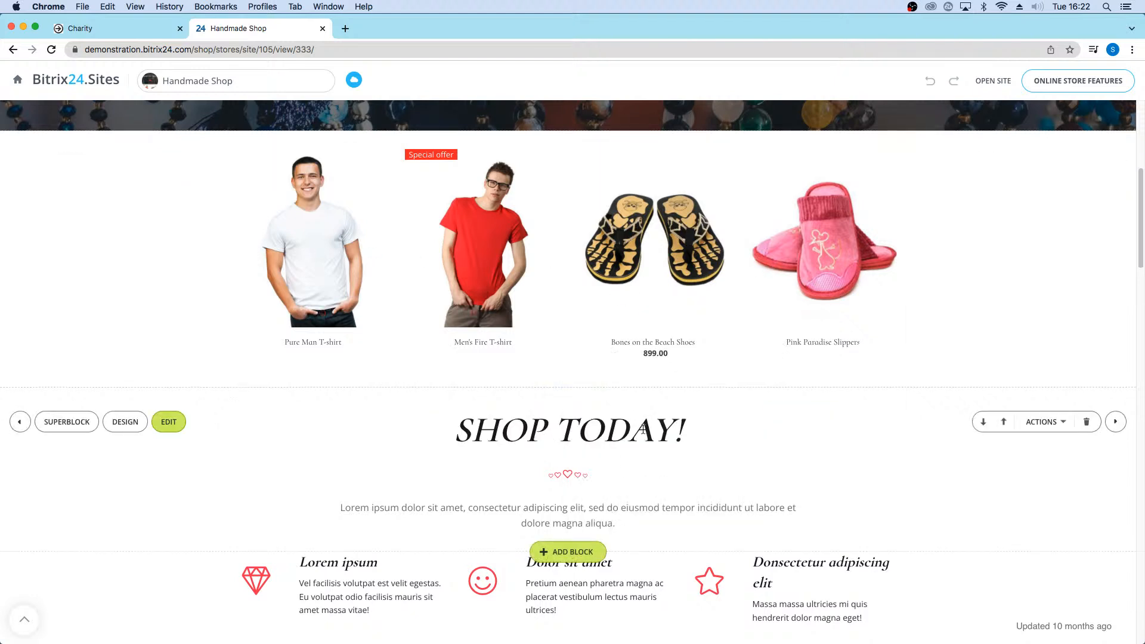
{"action": "mouse_move", "coordinate": [673, 247]}
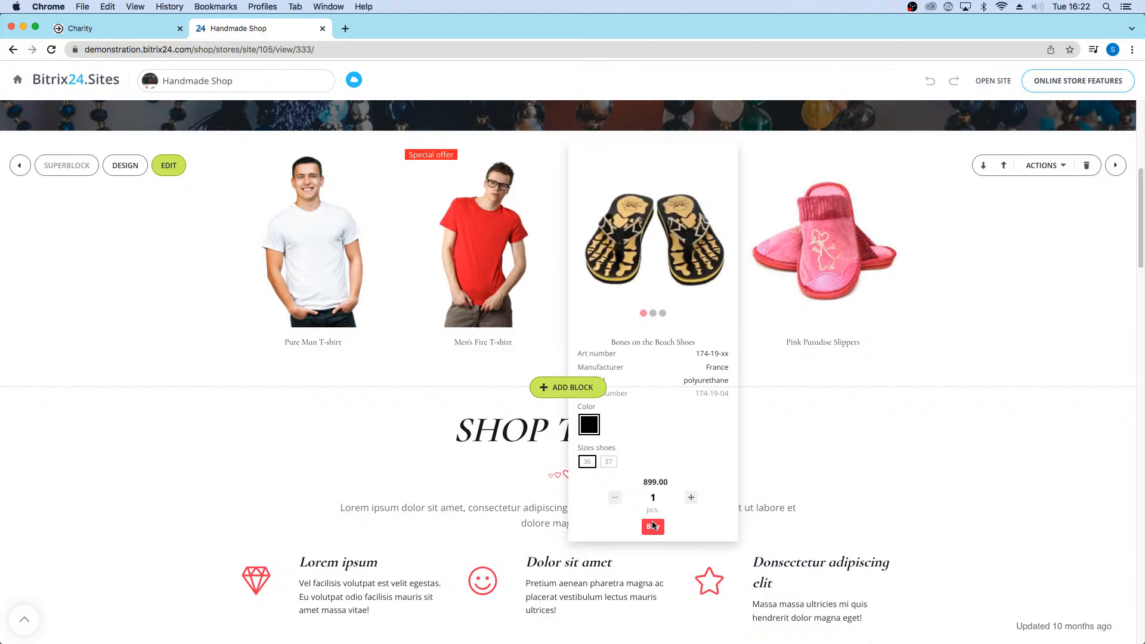
{"action": "mouse_move", "coordinate": [442, 252]}
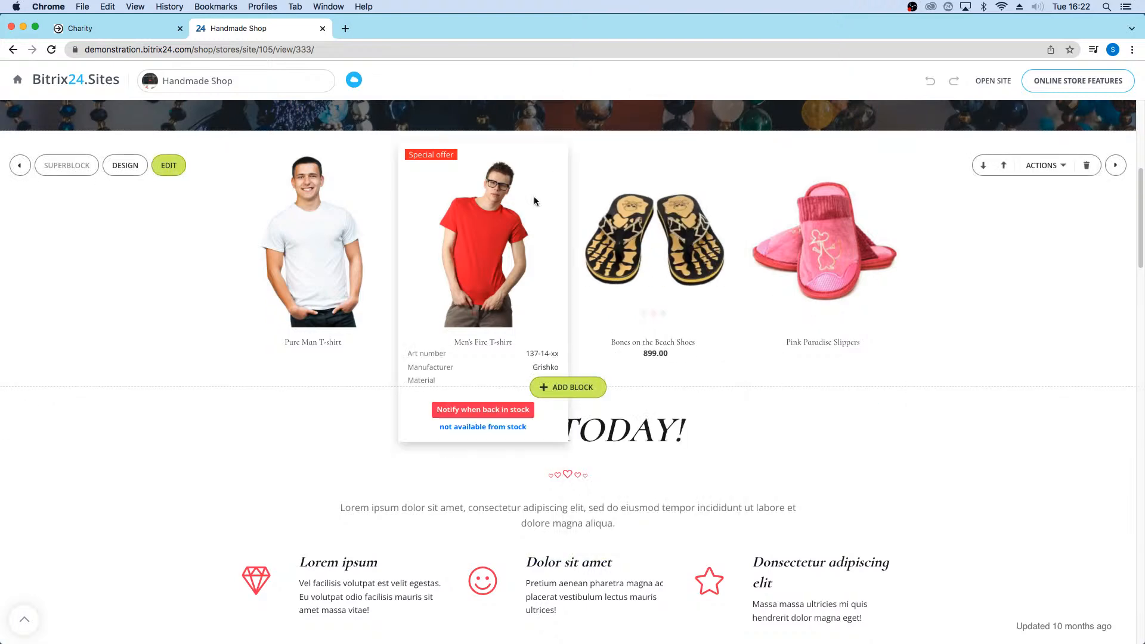
Step: Go back from the Charity editor to the portal and show the product list of the Online Store section
{"action": "left_click", "coordinate": [142, 34]}
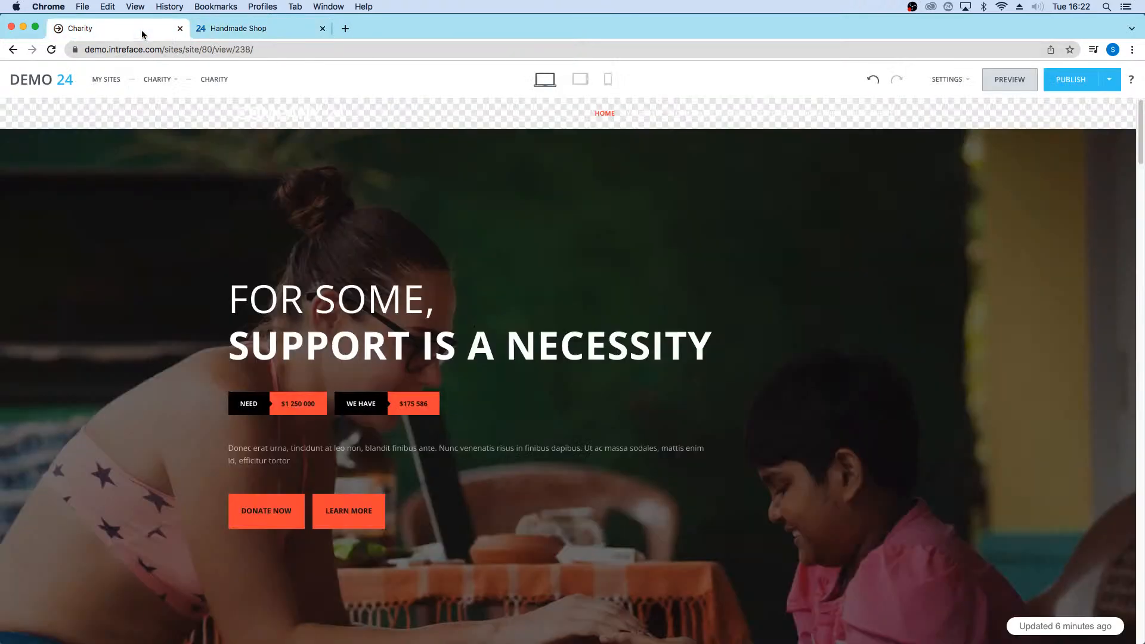
{"action": "left_click", "coordinate": [14, 51]}
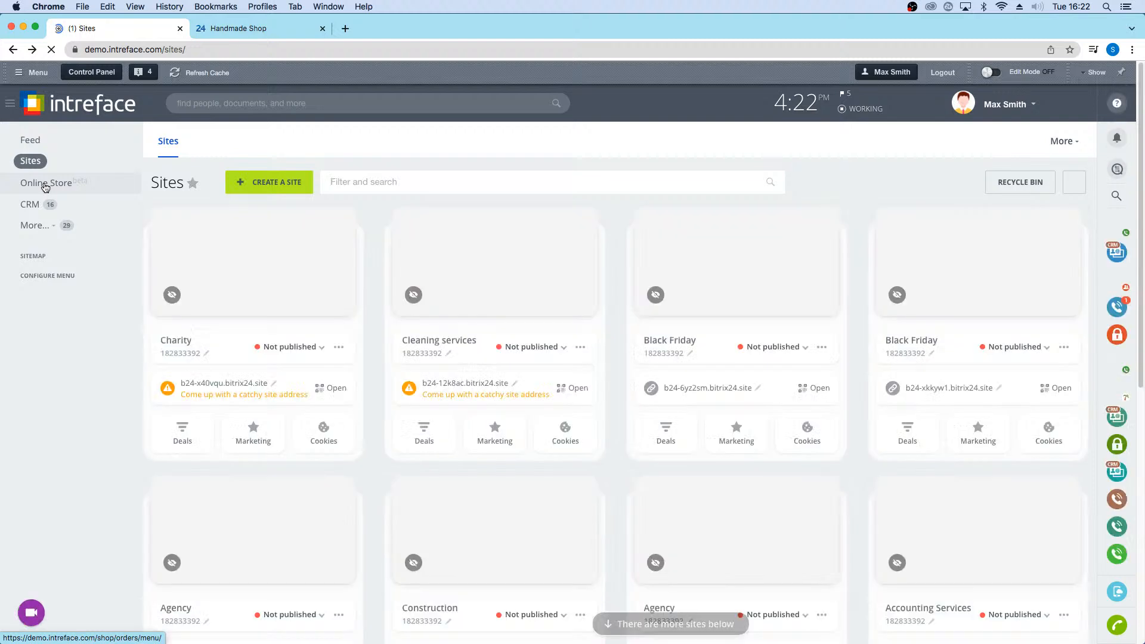
{"action": "left_click", "coordinate": [45, 186]}
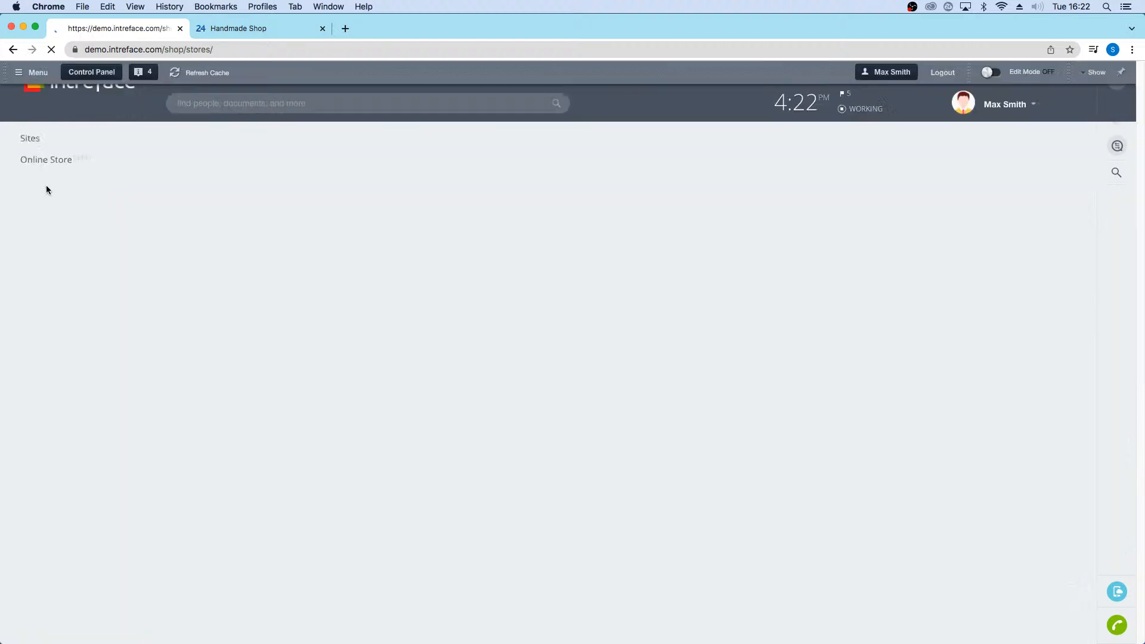
{"action": "mouse_move", "coordinate": [268, 143]}
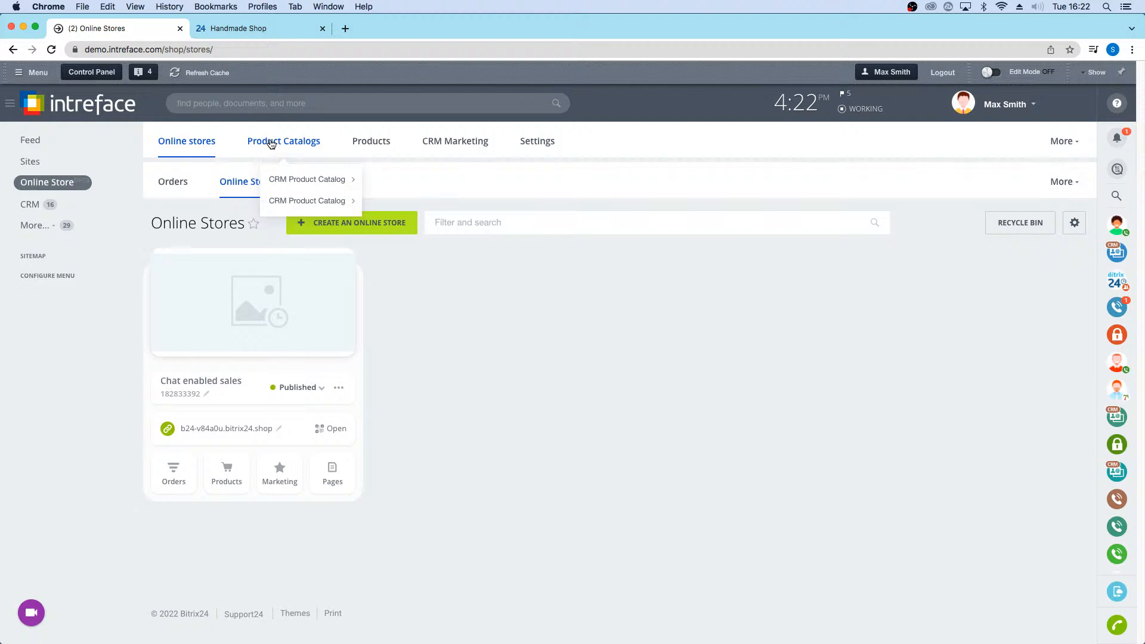
{"action": "left_click", "coordinate": [367, 145]}
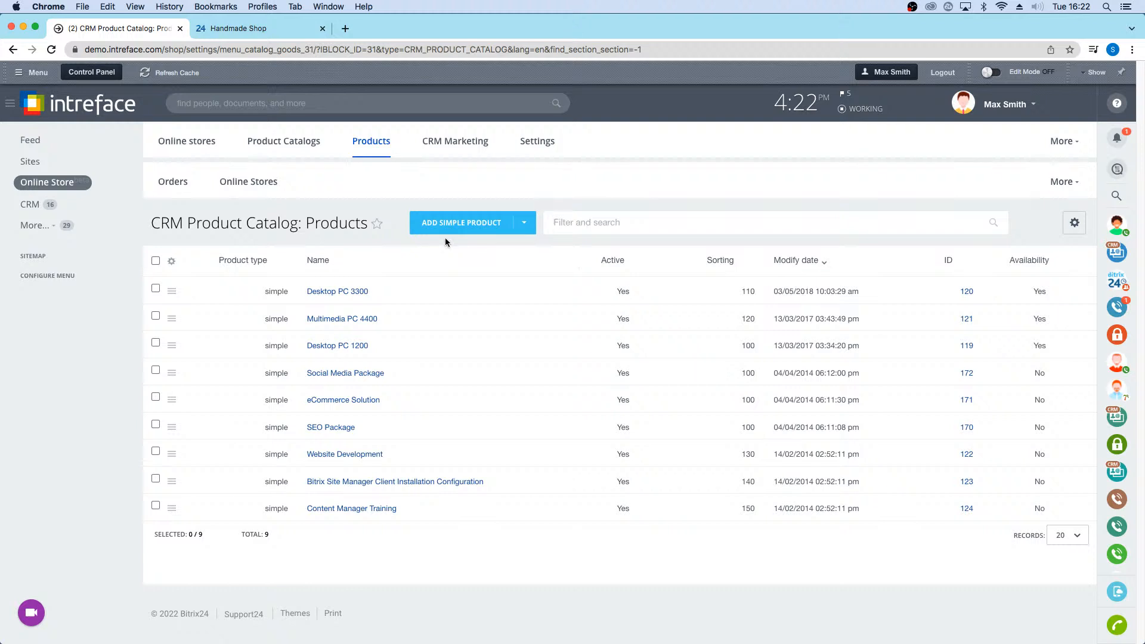
Step: Review the options for adding products and the new simple product form's preview, SEO and category settings, and close it without saving
{"action": "left_click", "coordinate": [522, 226]}
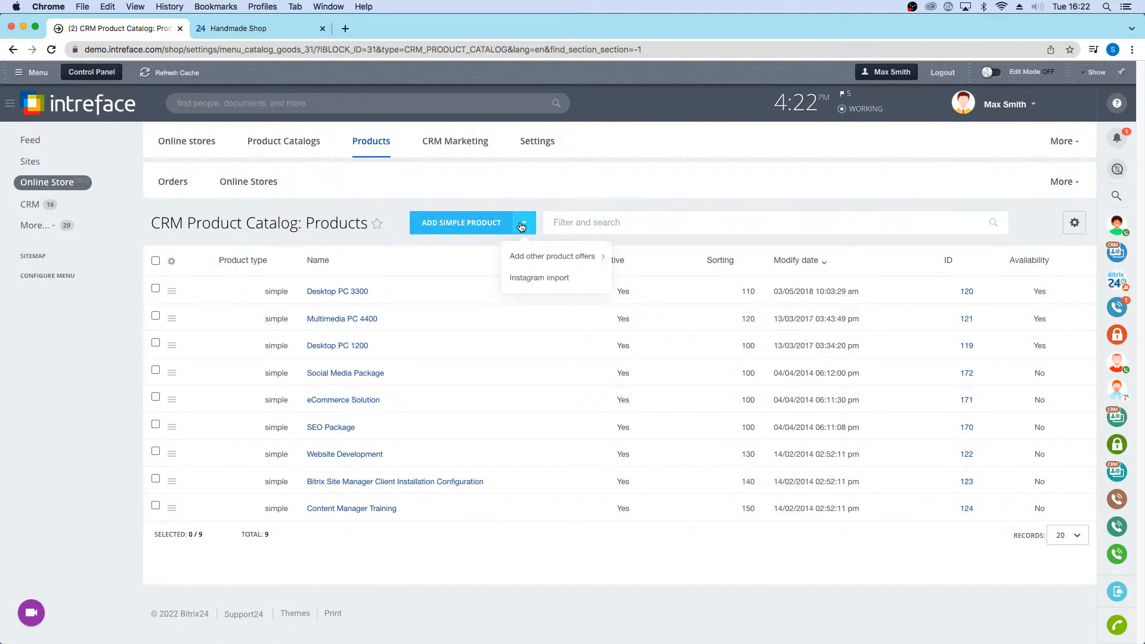
{"action": "left_click", "coordinate": [463, 225]}
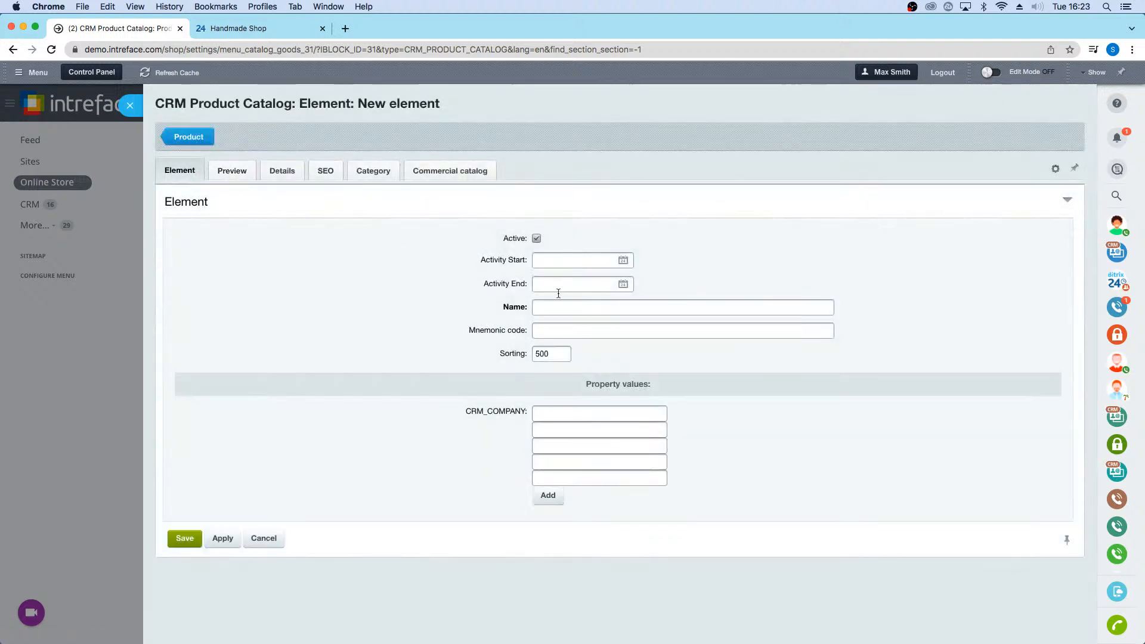
{"action": "left_click", "coordinate": [231, 171]}
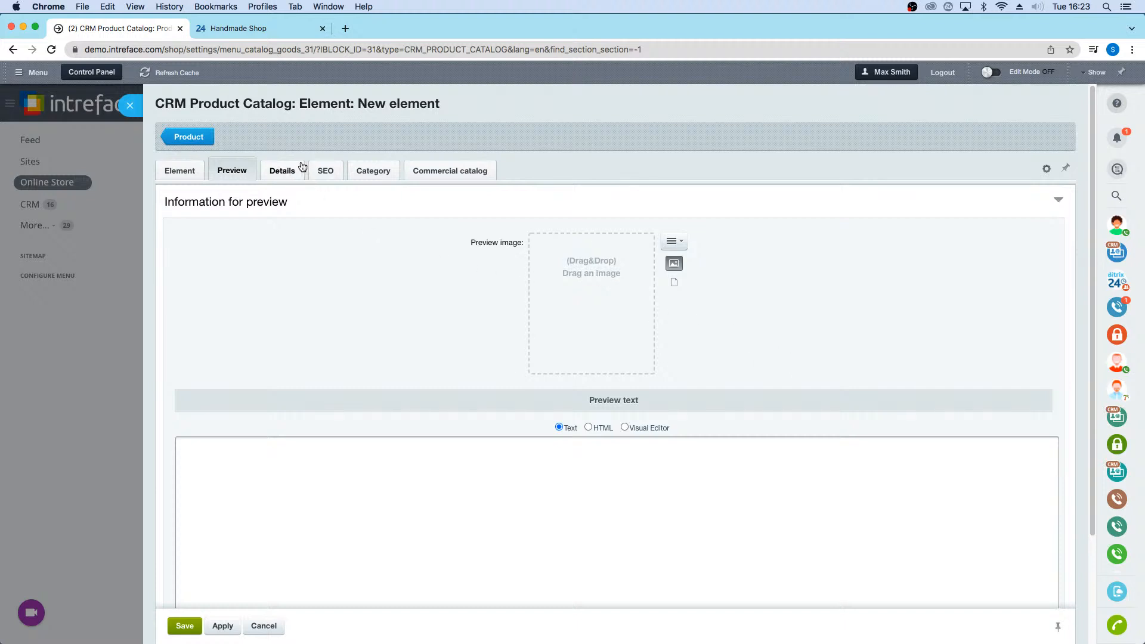
{"action": "left_click", "coordinate": [324, 170]}
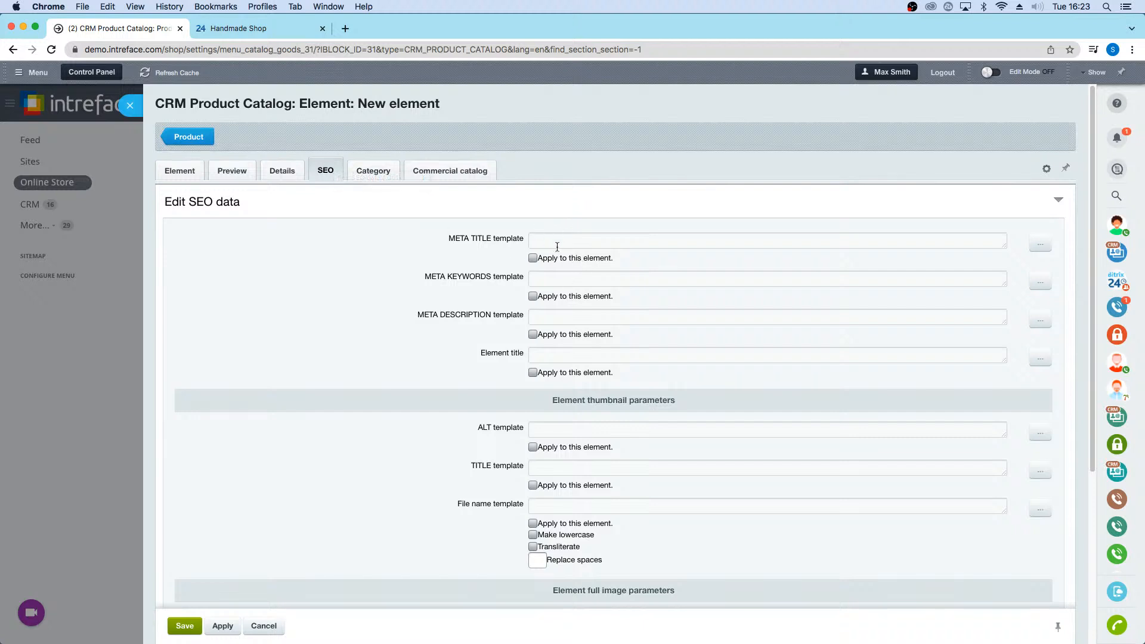
{"action": "left_click", "coordinate": [374, 171]}
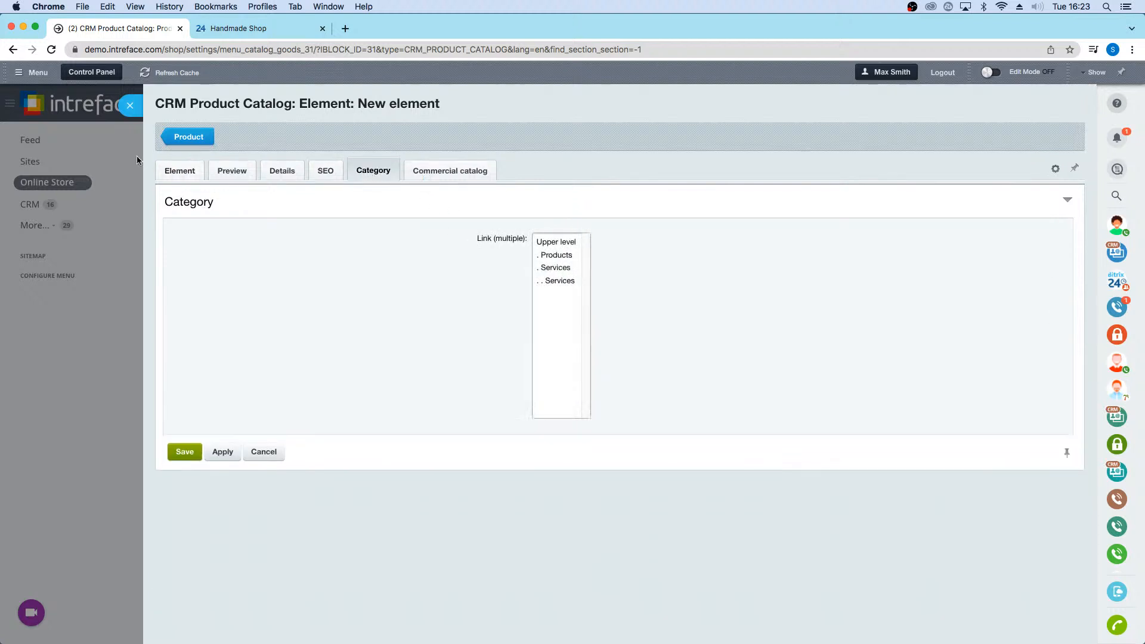
{"action": "left_click", "coordinate": [130, 105]}
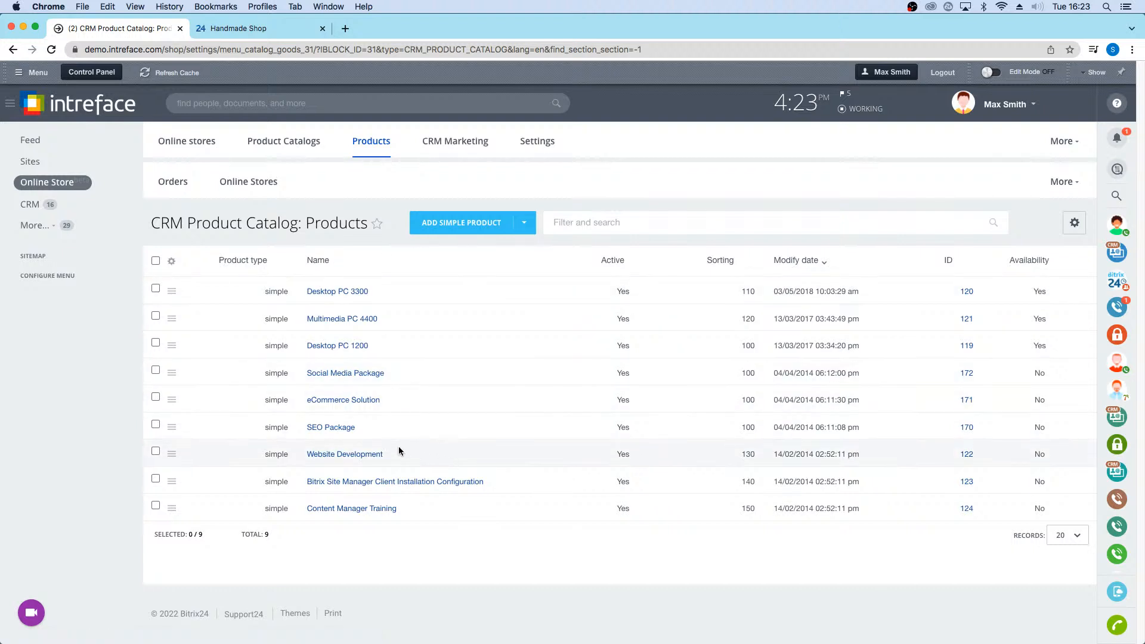
Step: Check the commercial catalog price settings of the SEO Package product and close it without changes
{"action": "left_click", "coordinate": [332, 428]}
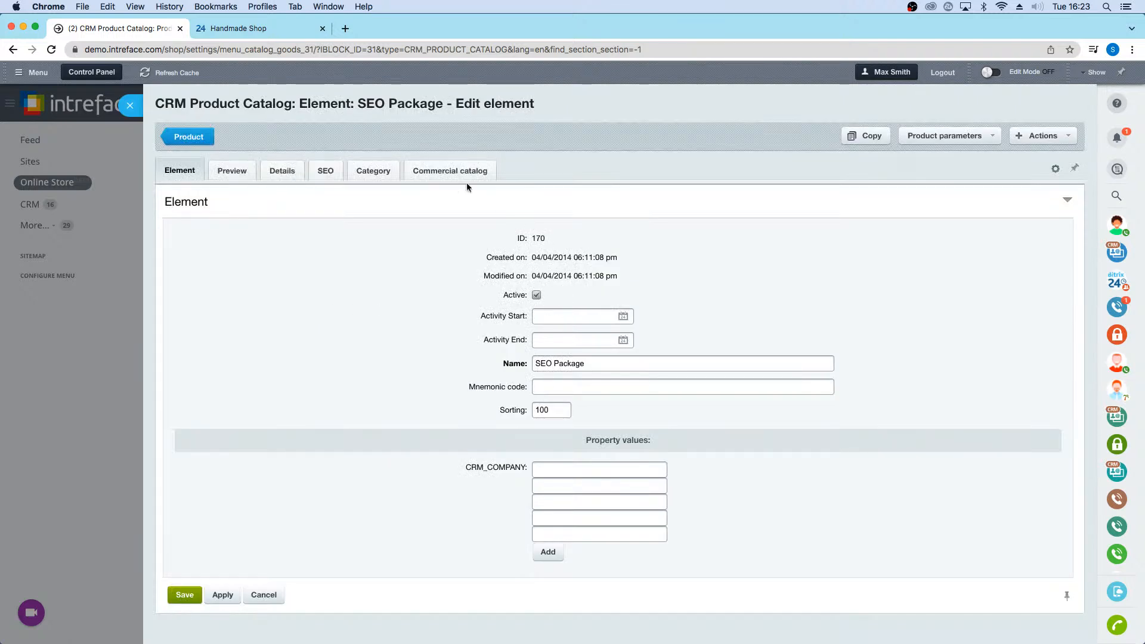
{"action": "left_click", "coordinate": [455, 171]}
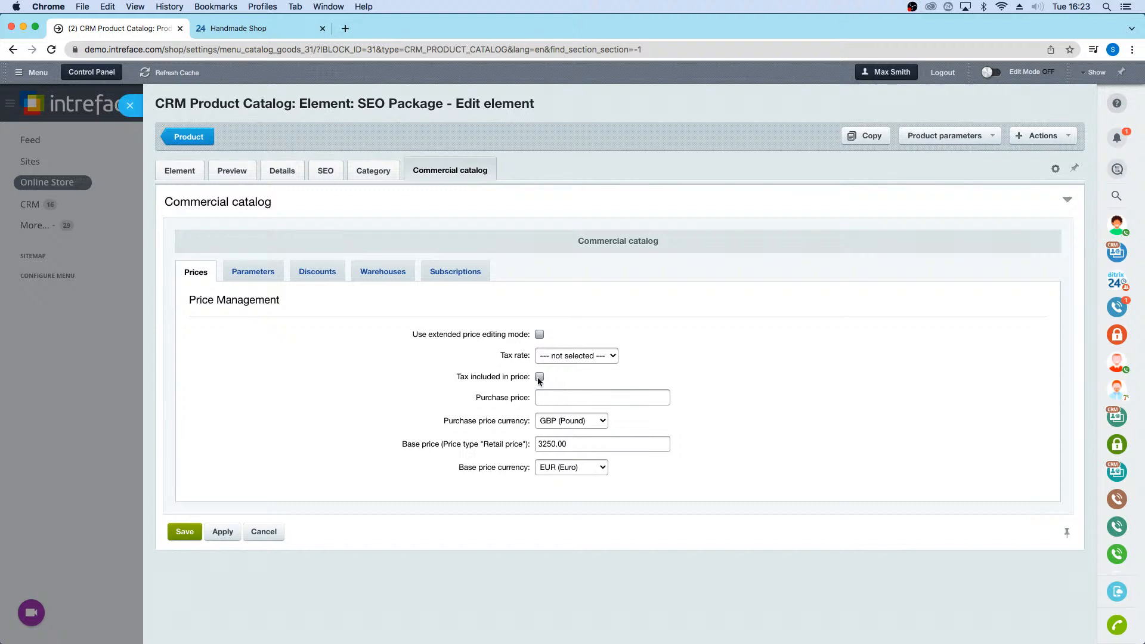
{"action": "left_click", "coordinate": [133, 106]}
Step: Review the store's payment systems and the parameters for a new payment system, closing the form without saving
{"action": "mouse_move", "coordinate": [540, 151]}
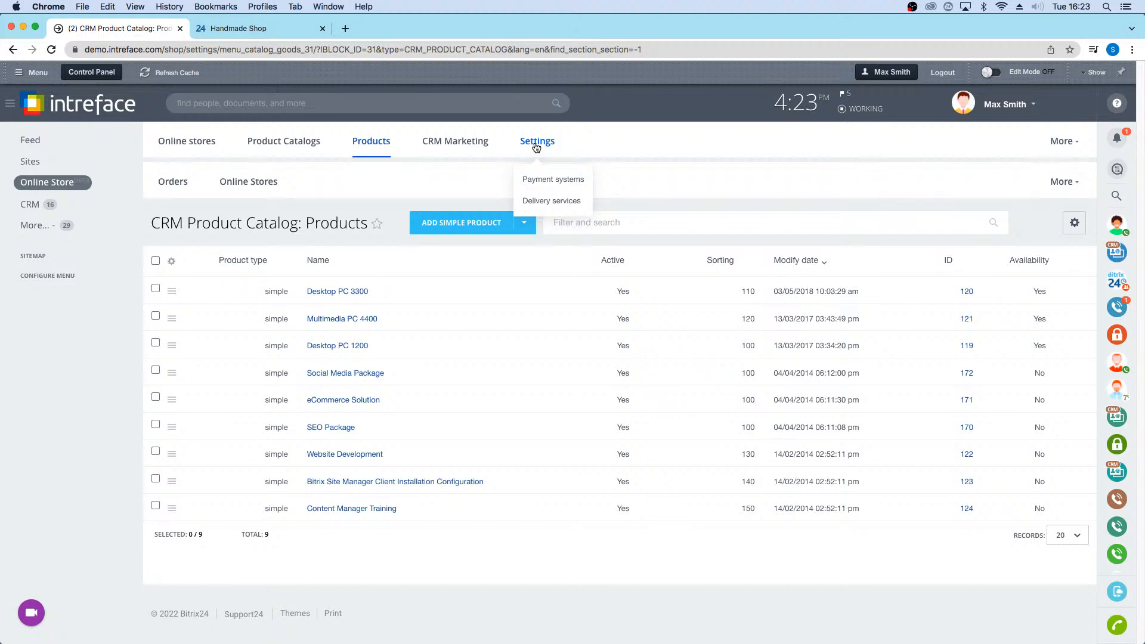
{"action": "left_click", "coordinate": [540, 180]}
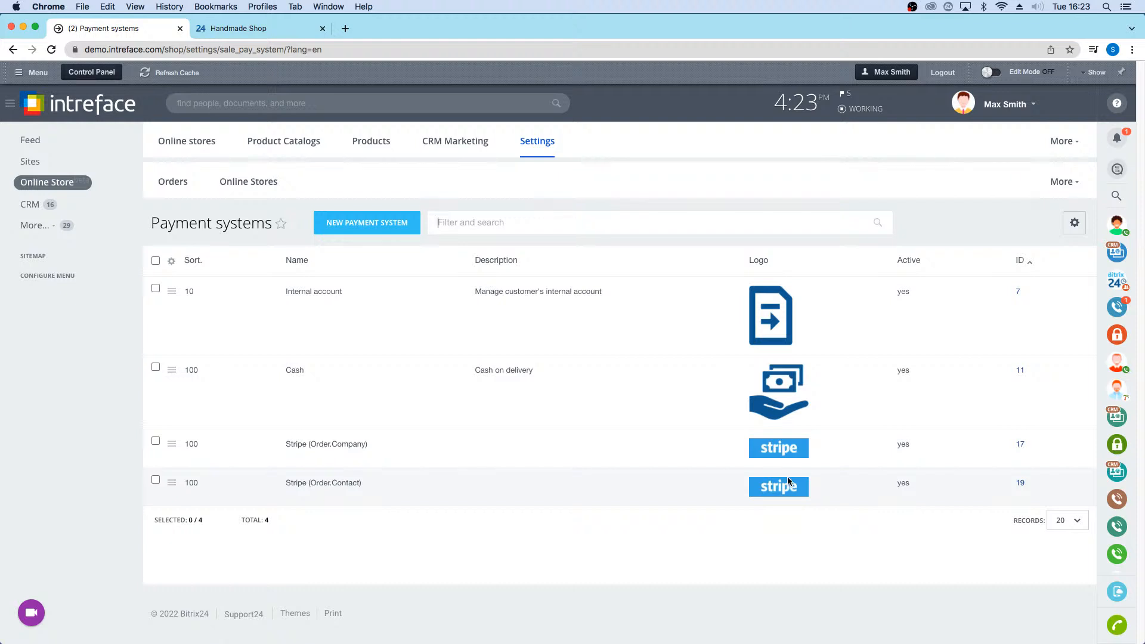
{"action": "left_click", "coordinate": [356, 223]}
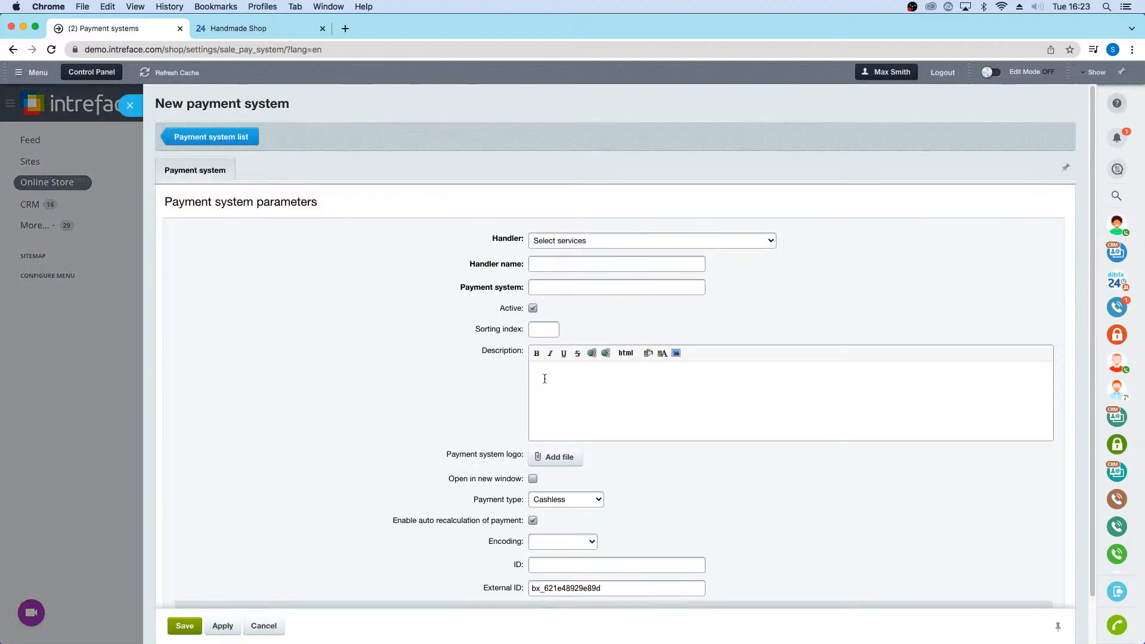
{"action": "scroll", "coordinate": [545, 378], "scroll_direction": "down", "scroll_amount": 2}
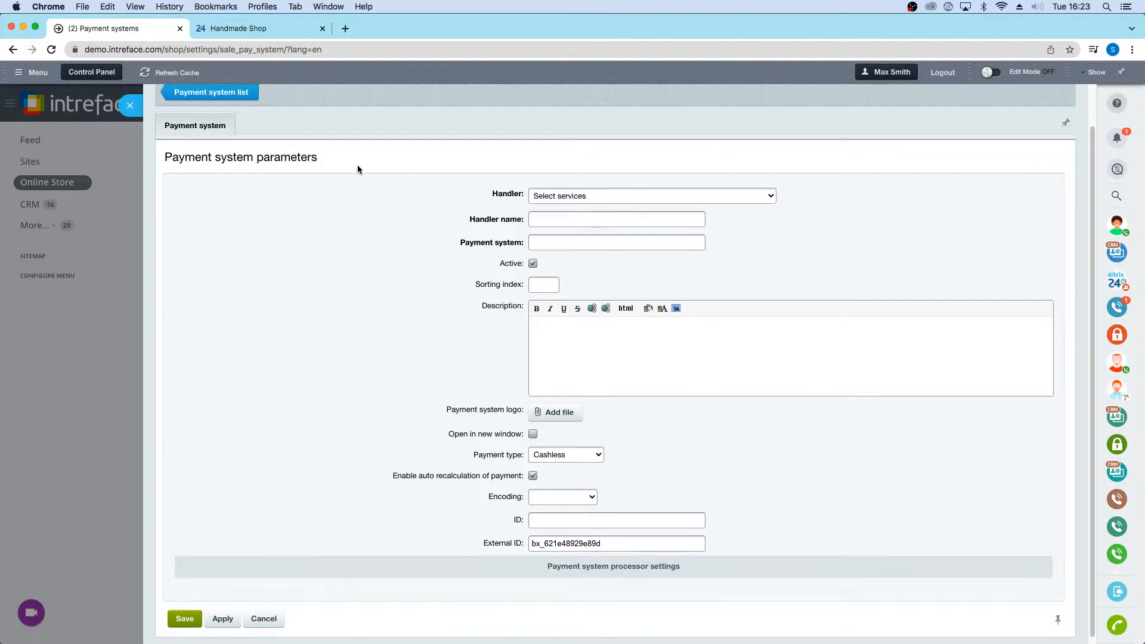
{"action": "left_click", "coordinate": [137, 107]}
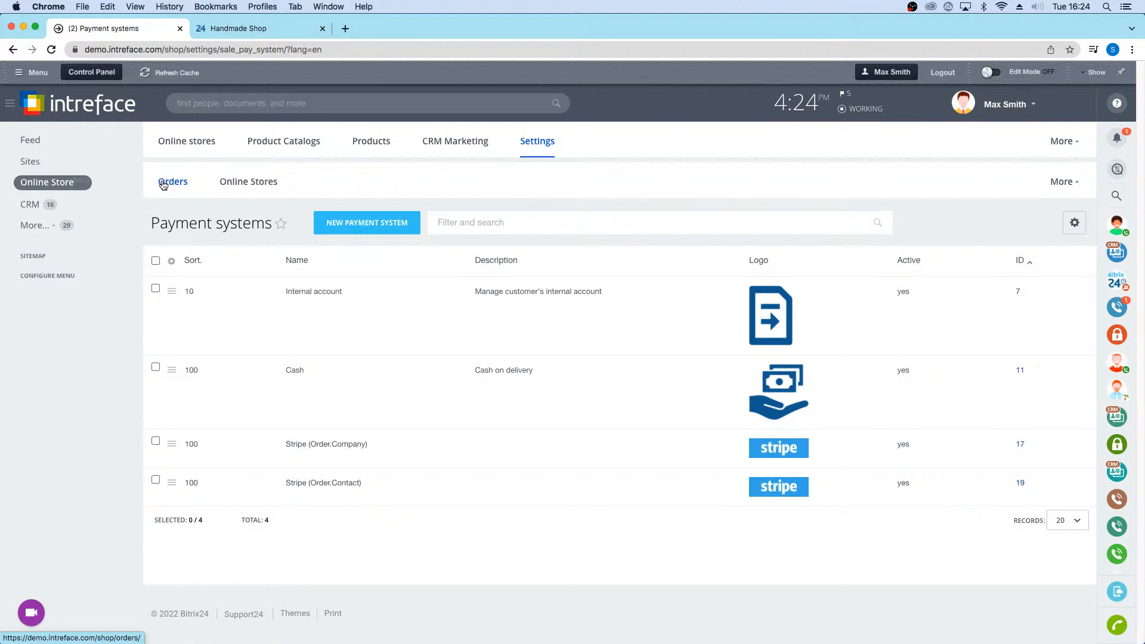
Step: Show the Online Store orders board, revisiting the Handmade Shop product block while it loads
{"action": "left_click", "coordinate": [163, 186]}
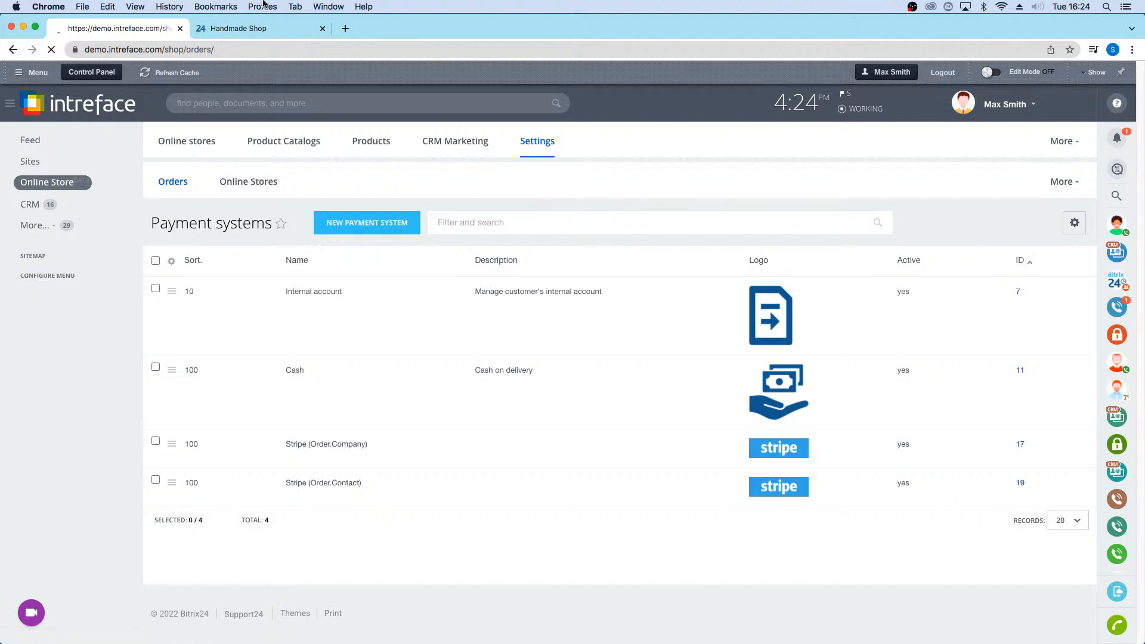
{"action": "left_click", "coordinate": [262, 28]}
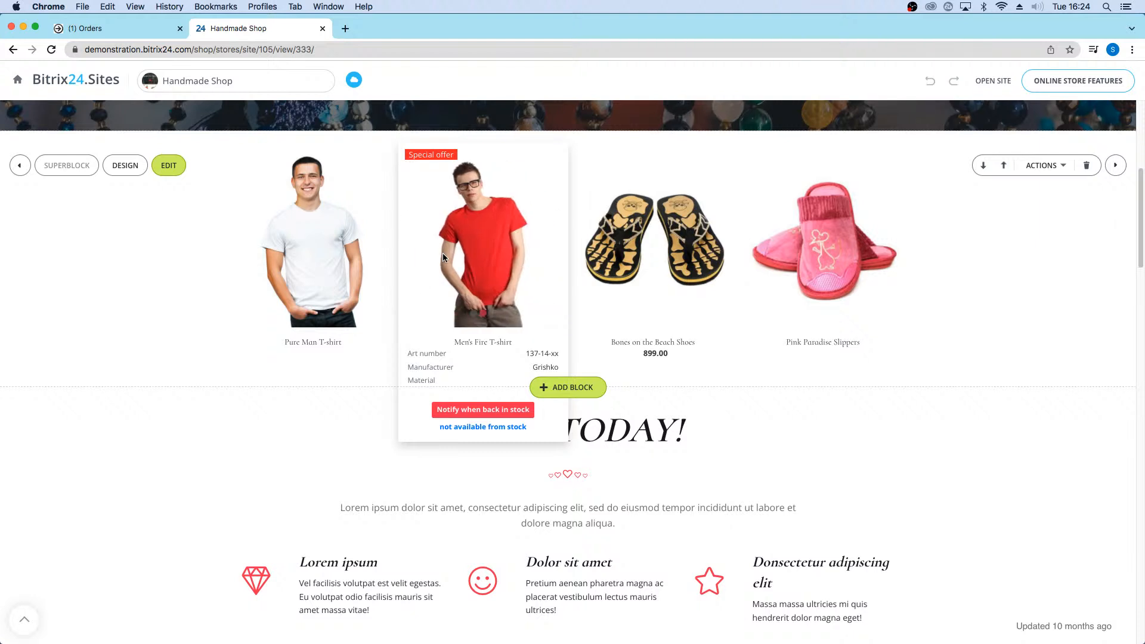
{"action": "left_click", "coordinate": [122, 28]}
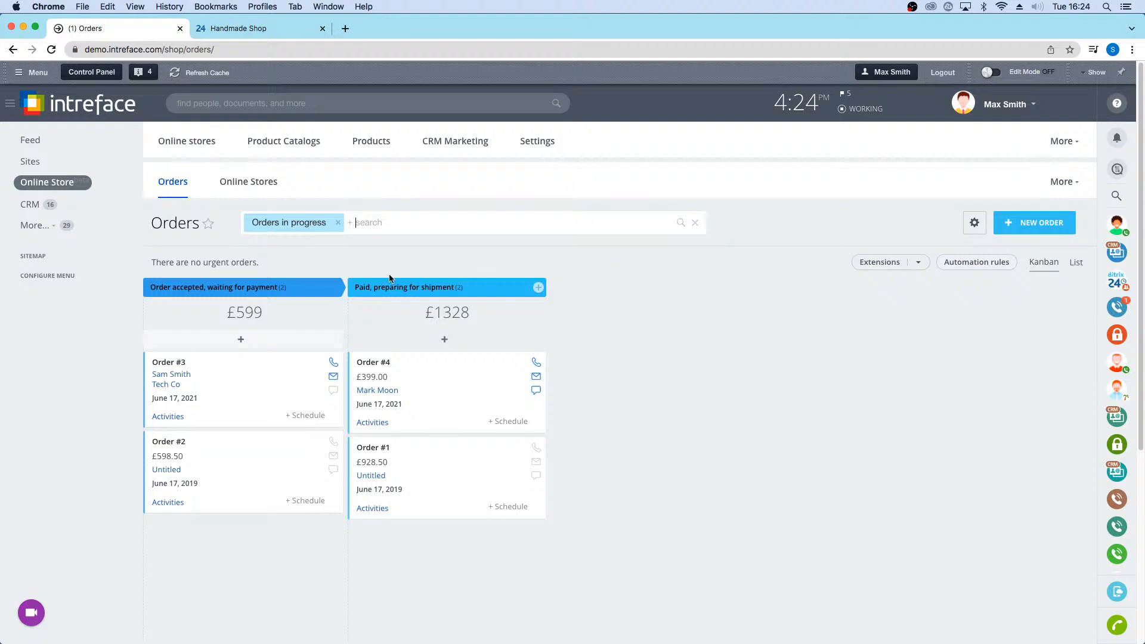
Step: Try adding a green stage after "Paid, preparing for shipment" on the orders board, and discard it
{"action": "left_click", "coordinate": [538, 287]}
{"action": "left_click", "coordinate": [723, 296]}
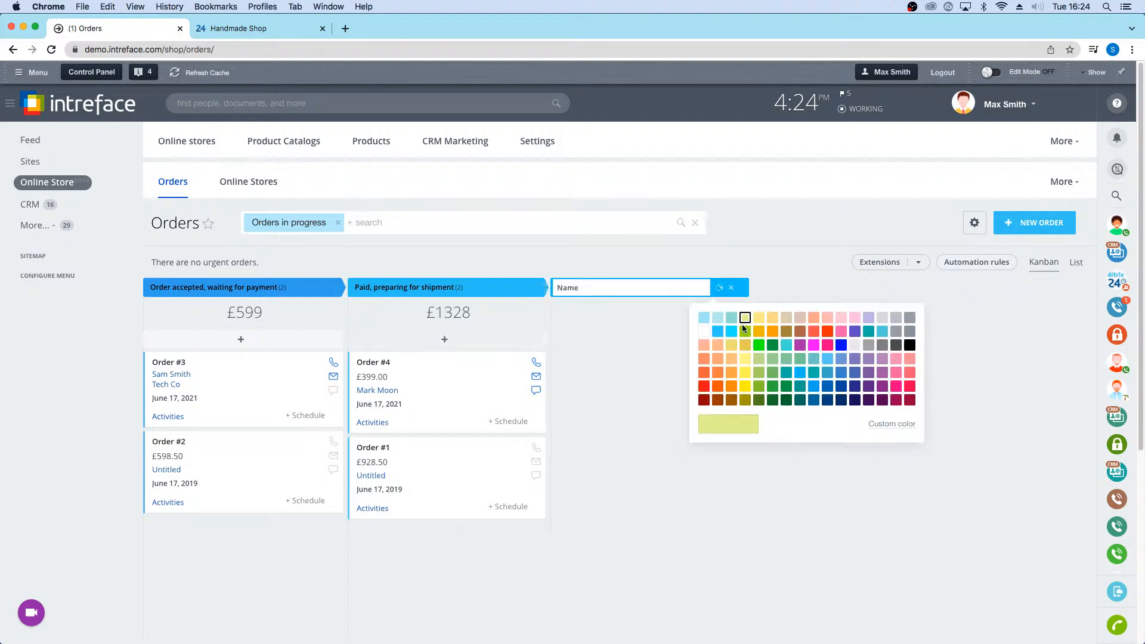
{"action": "left_click", "coordinate": [766, 346]}
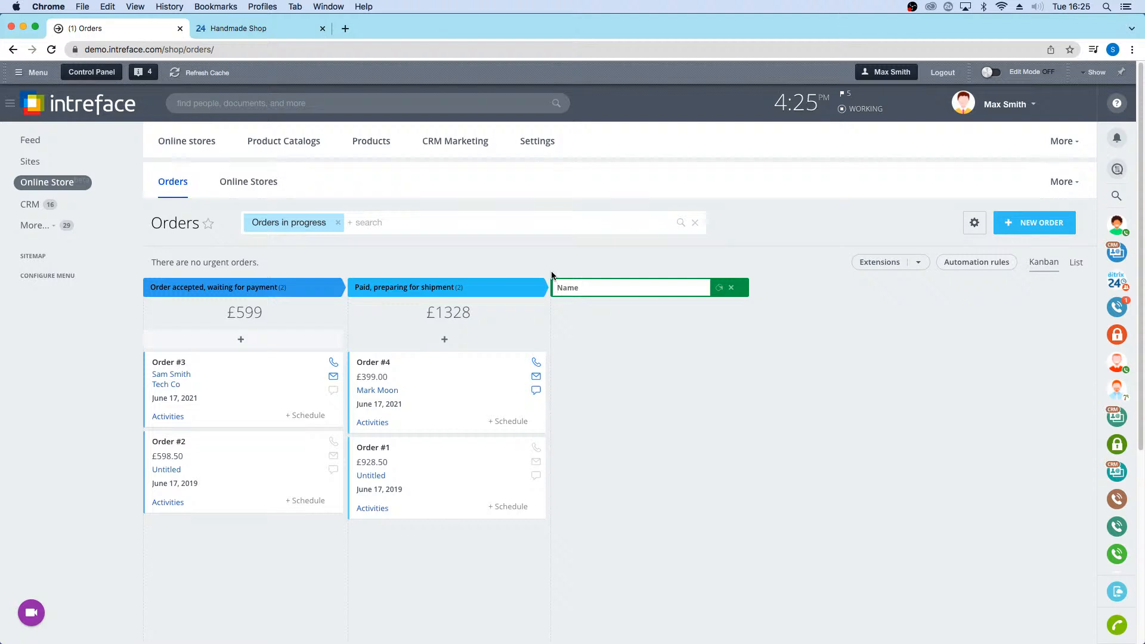
{"action": "left_click", "coordinate": [731, 287]}
Step: Open the order automation rules for editing and review the immediate Send message rule of the waiting-for-payment stage, closing it unchanged
{"action": "left_click", "coordinate": [987, 262]}
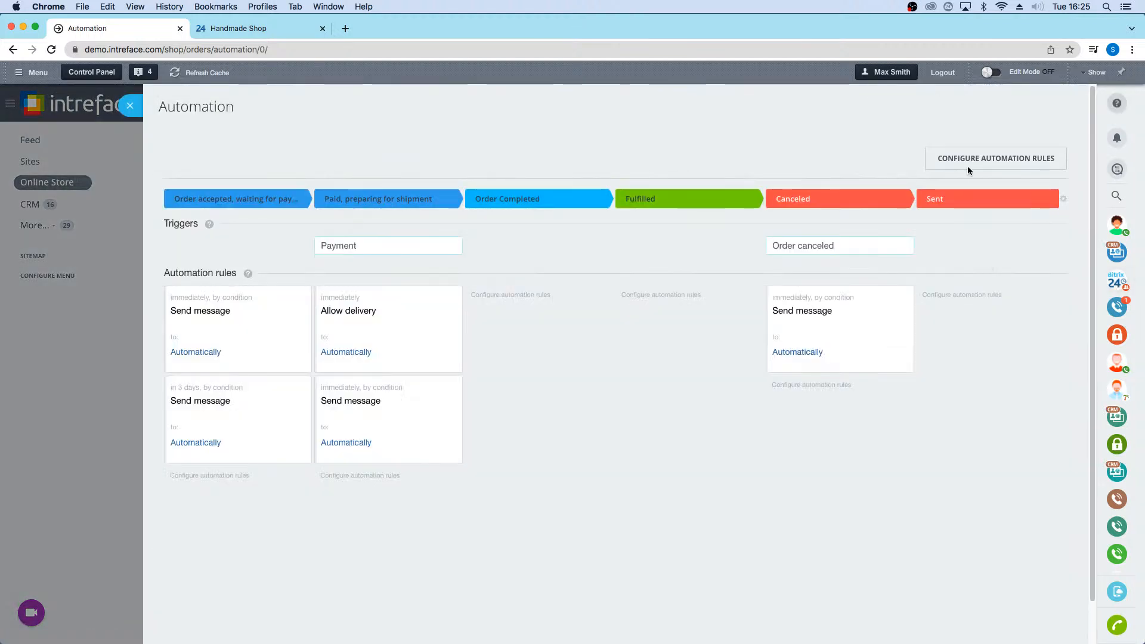
{"action": "left_click", "coordinate": [957, 158]}
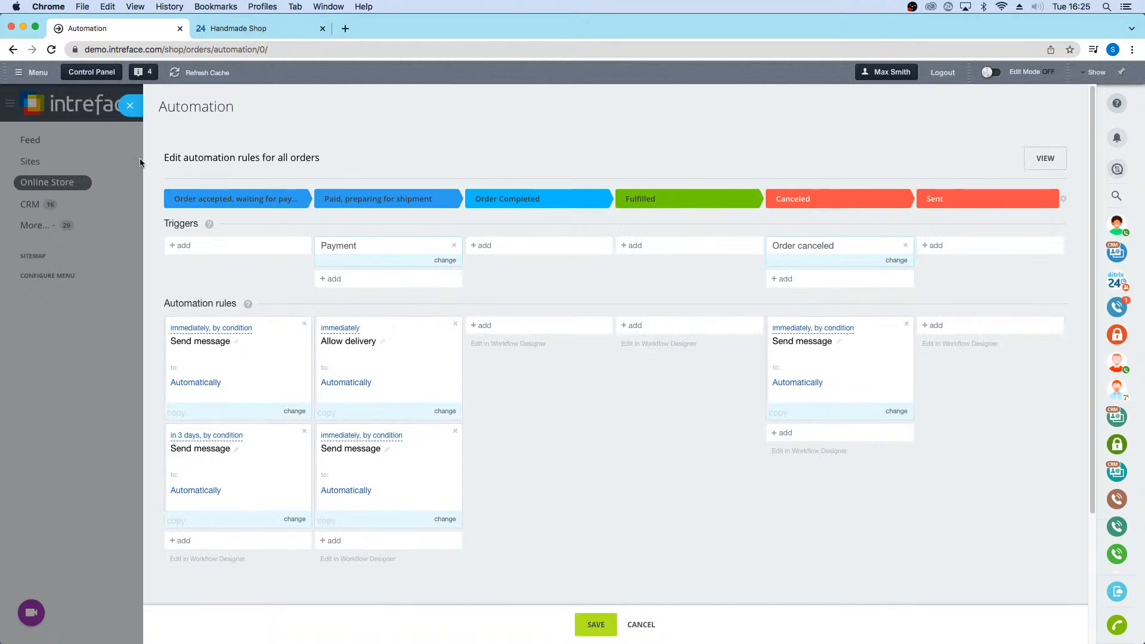
{"action": "left_click", "coordinate": [195, 328]}
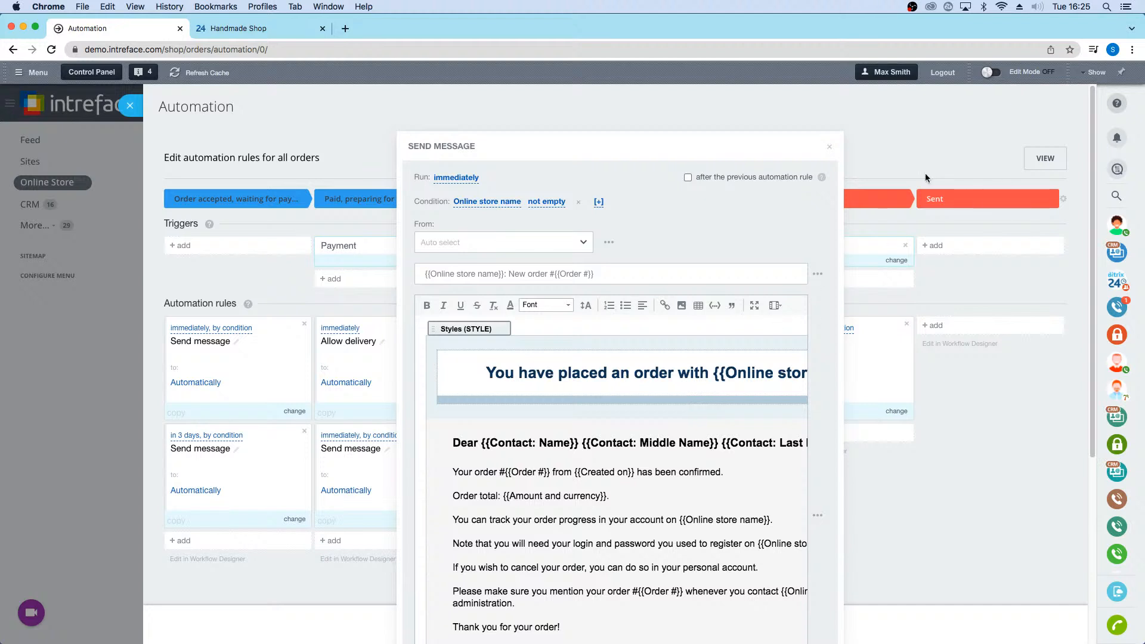
{"action": "left_click", "coordinate": [829, 146]}
Step: Look through the employee and client communication rules available to add to the waiting-for-payment stage, adding none
{"action": "left_click", "coordinate": [222, 541]}
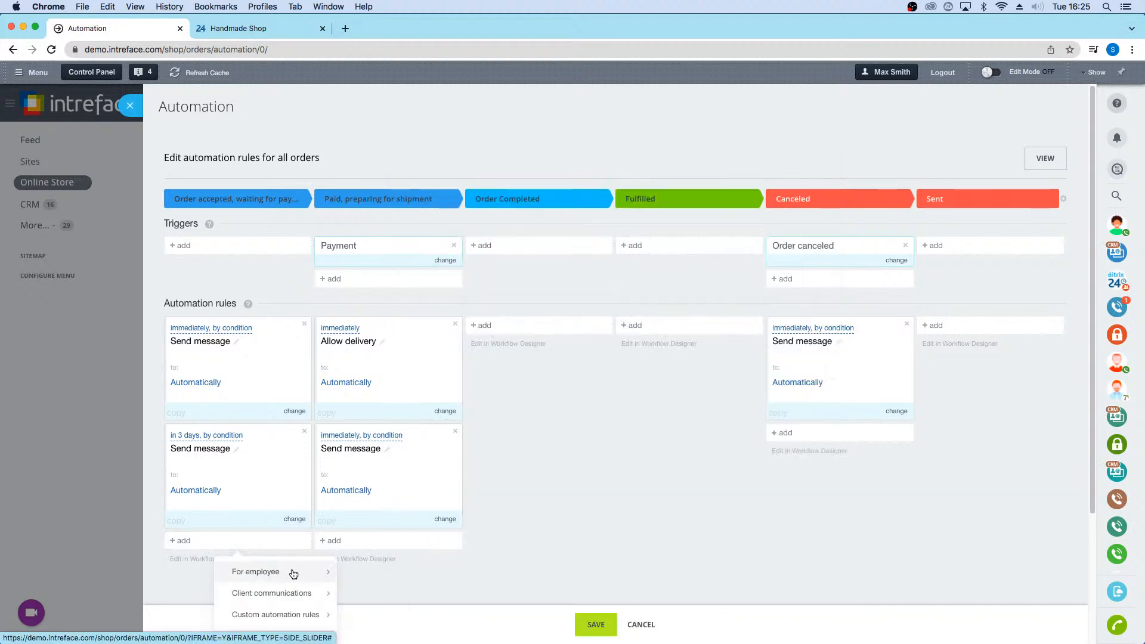
{"action": "mouse_move", "coordinate": [295, 574]}
{"action": "scroll", "coordinate": [423, 572], "scroll_direction": "down", "scroll_amount": 10}
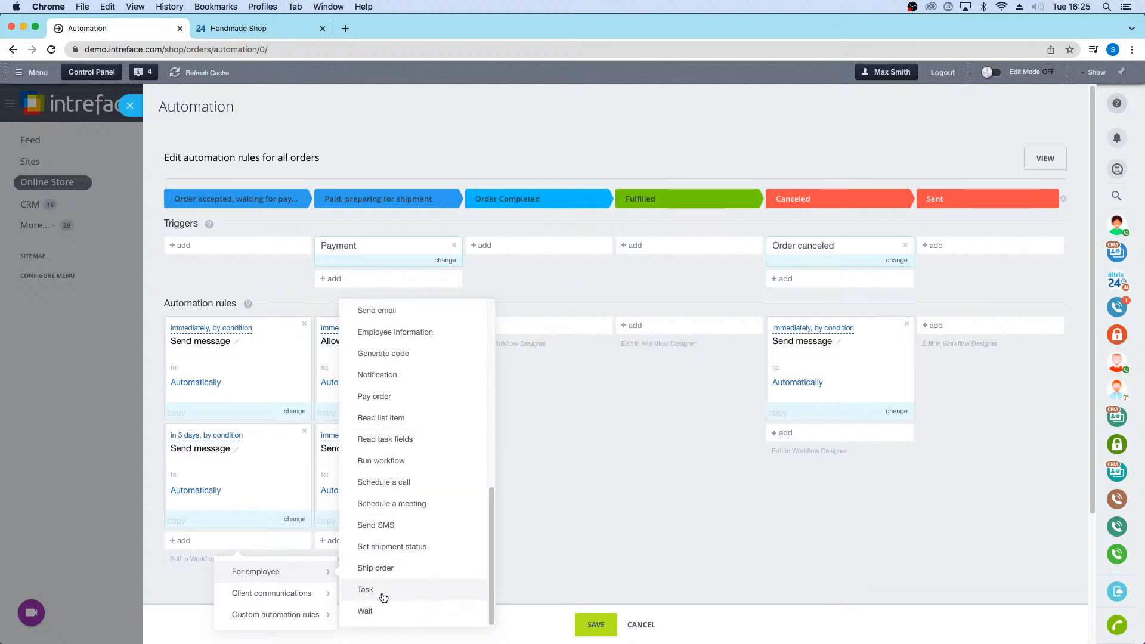
{"action": "mouse_move", "coordinate": [293, 596]}
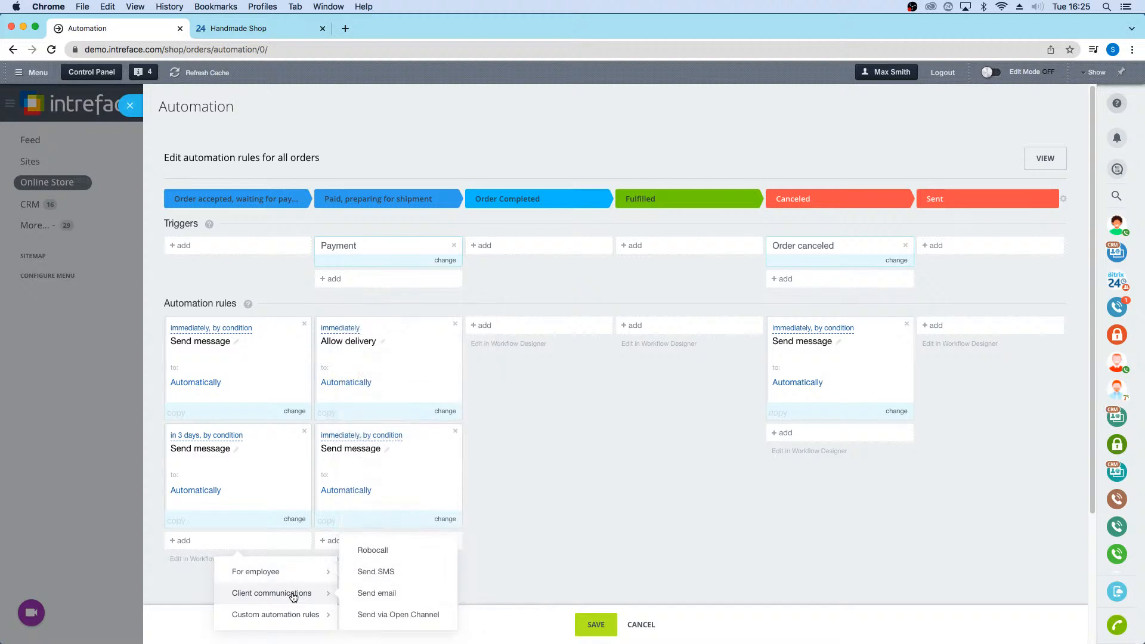
{"action": "left_click", "coordinate": [552, 397]}
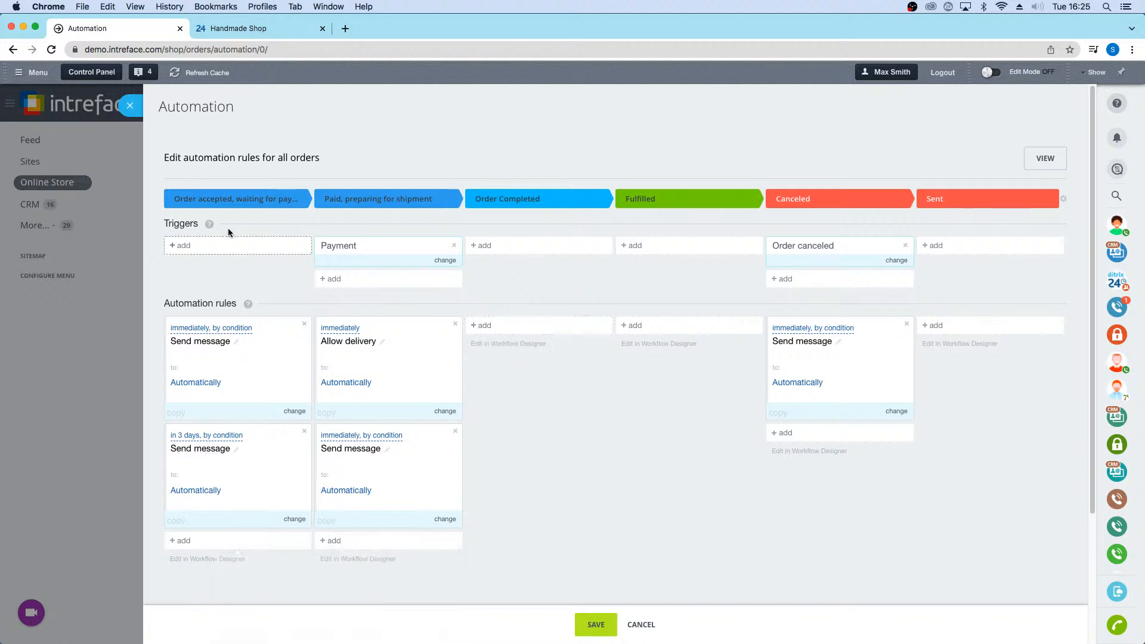
Step: Review the Payment trigger of the "Paid, preparing for shipment" stage, and return to the orders board without saving any changes
{"action": "left_click_drag", "start_coordinate": [161, 224], "coordinate": [200, 225]}
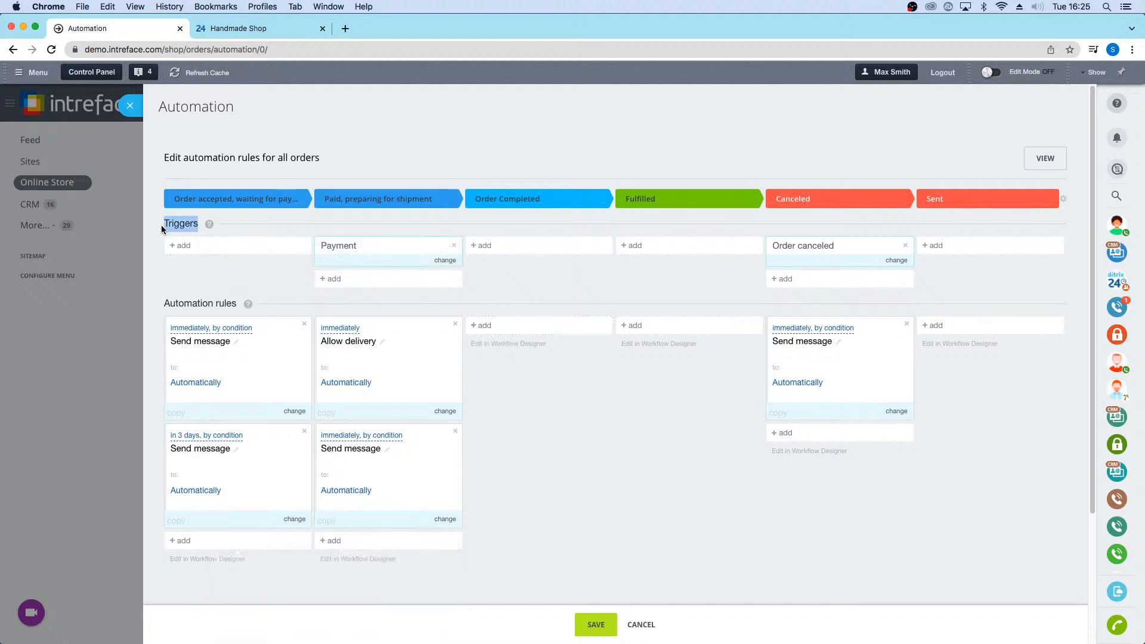
{"action": "left_click", "coordinate": [352, 248]}
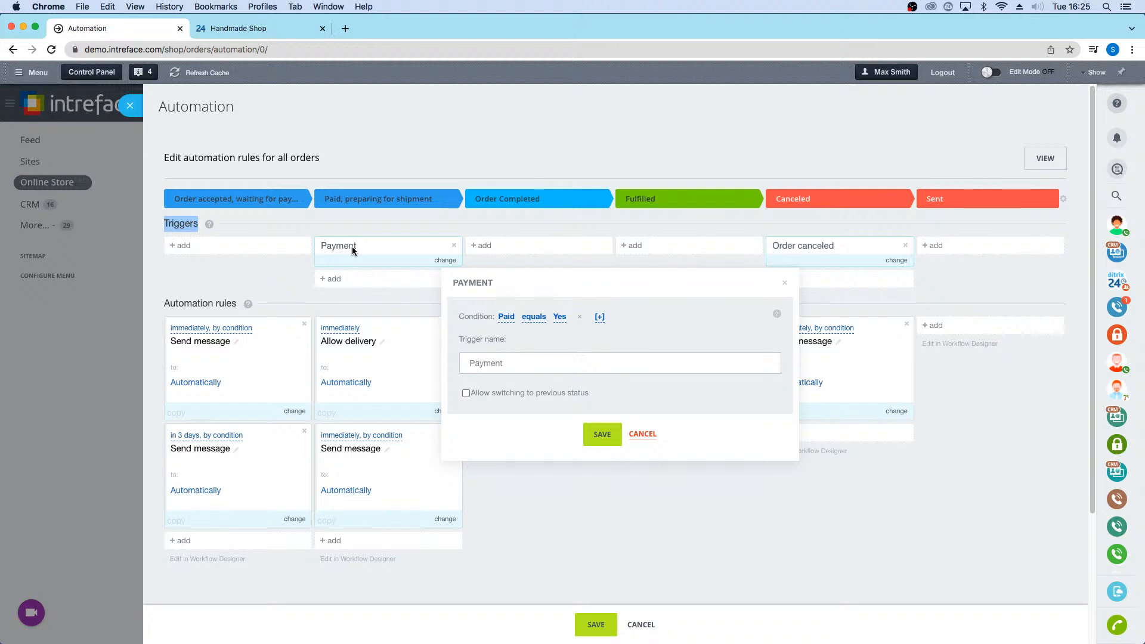
{"action": "left_click", "coordinate": [637, 406]}
{"action": "left_click", "coordinate": [642, 432]}
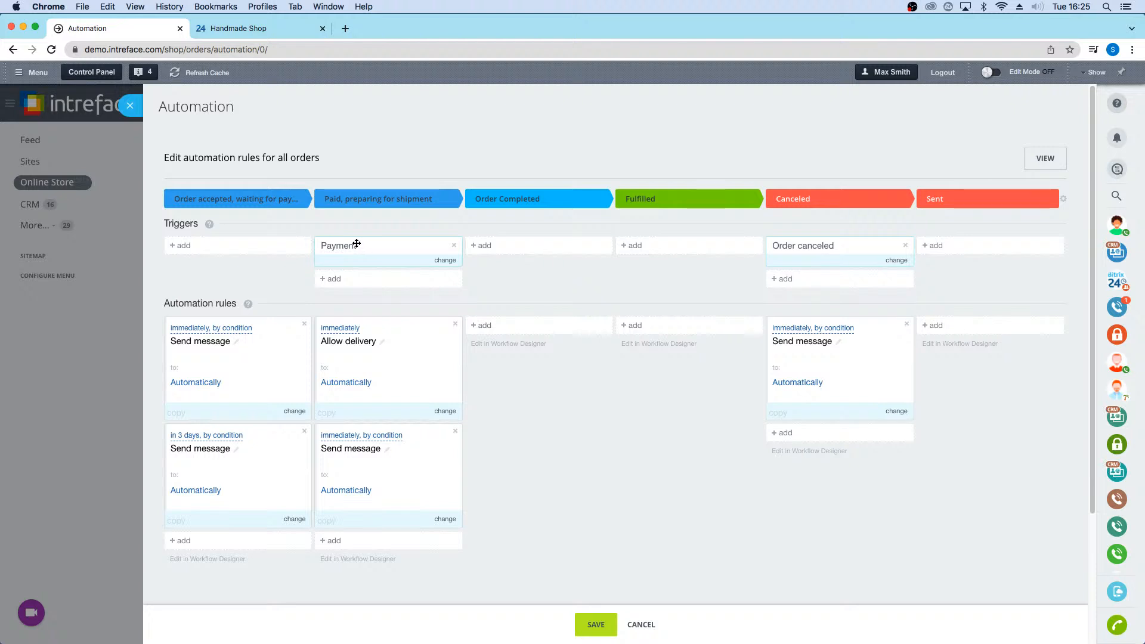
{"action": "left_click", "coordinate": [374, 254]}
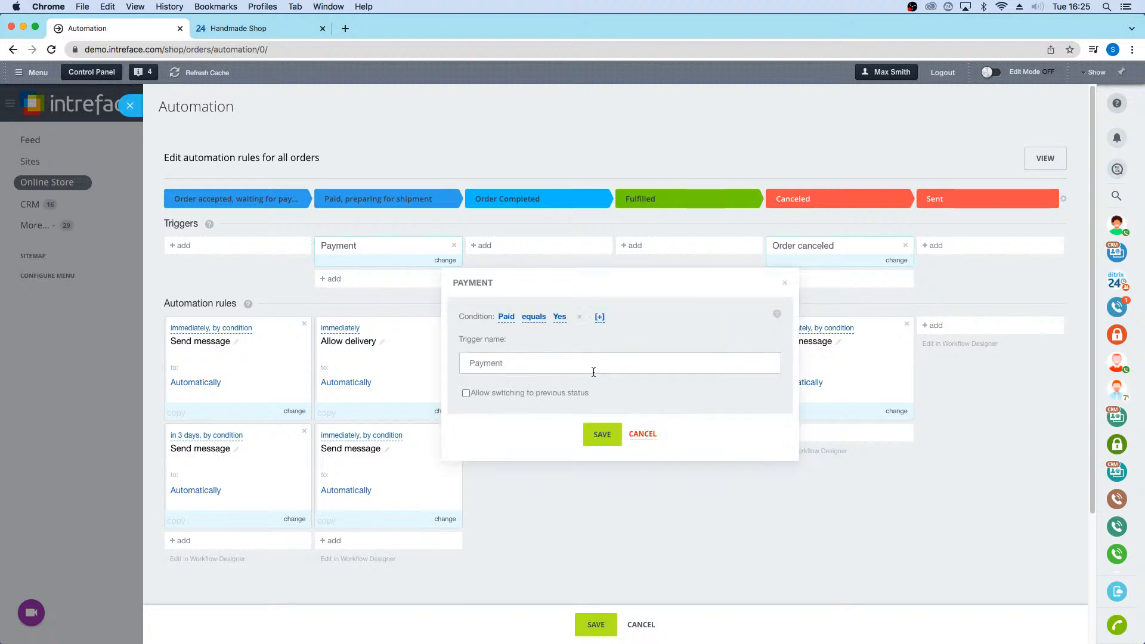
{"action": "left_click", "coordinate": [644, 434]}
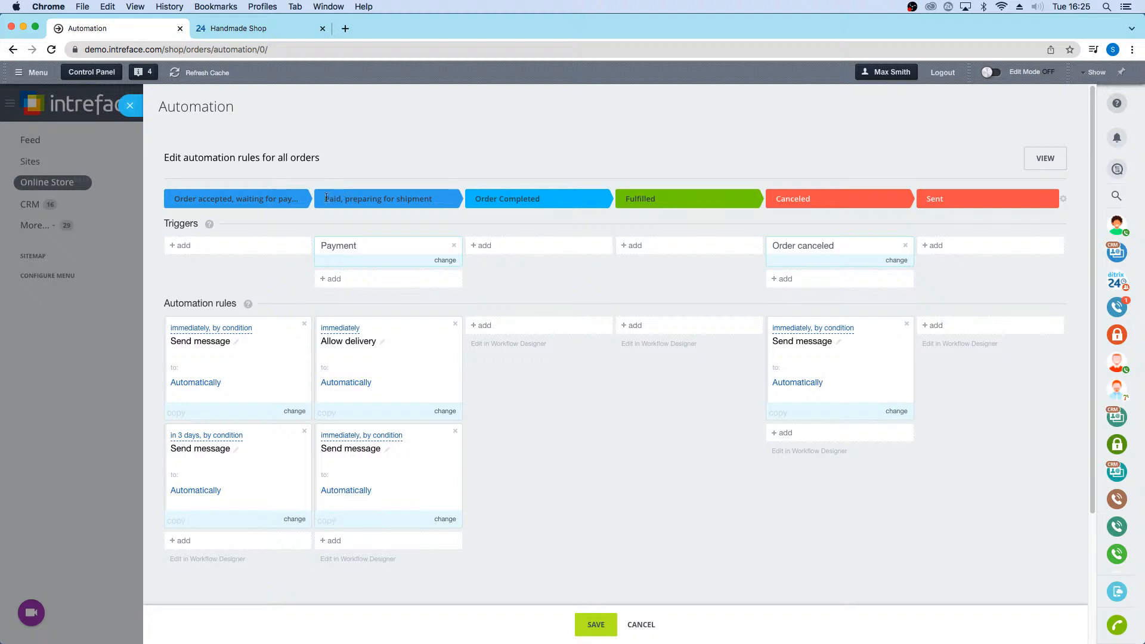
{"action": "left_click_drag", "start_coordinate": [325, 199], "coordinate": [435, 193]}
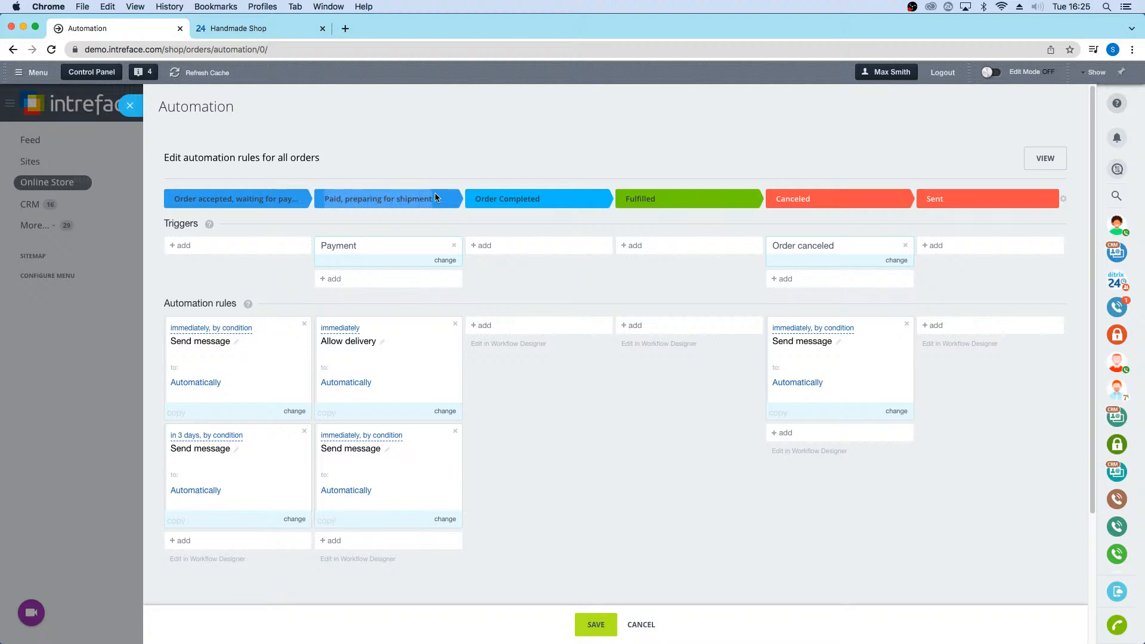
{"action": "left_click", "coordinate": [513, 296]}
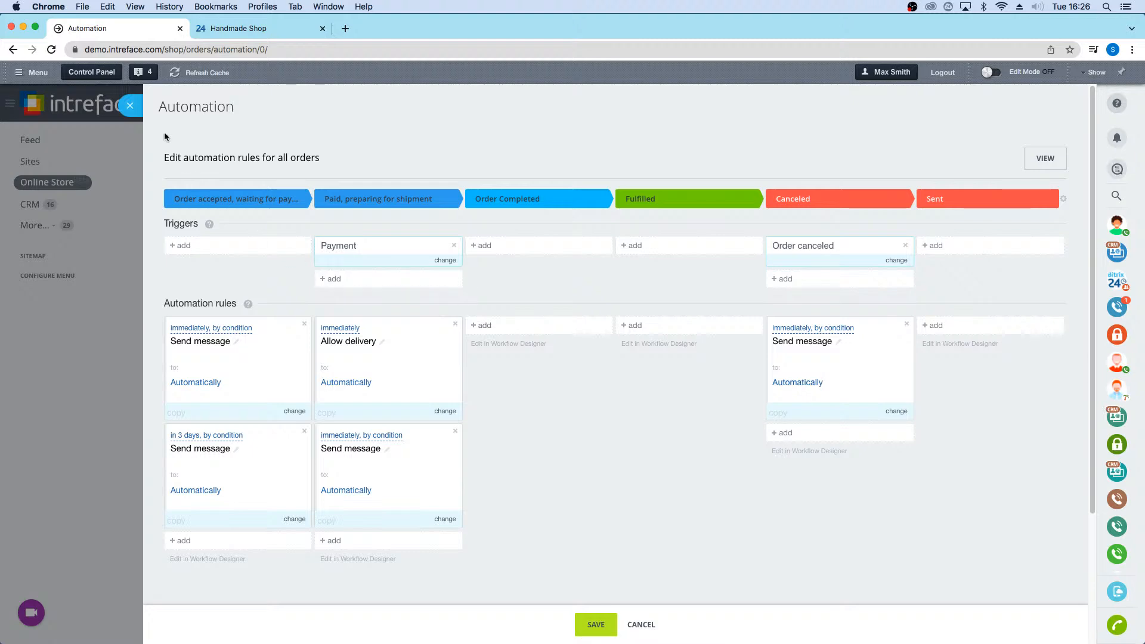
{"action": "left_click", "coordinate": [129, 106]}
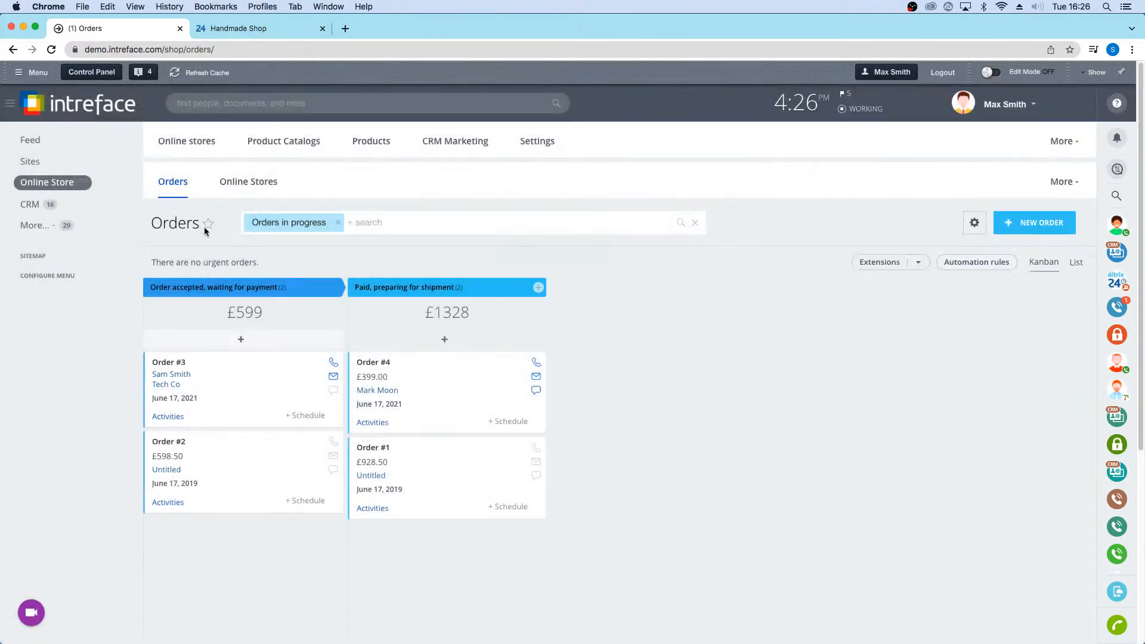
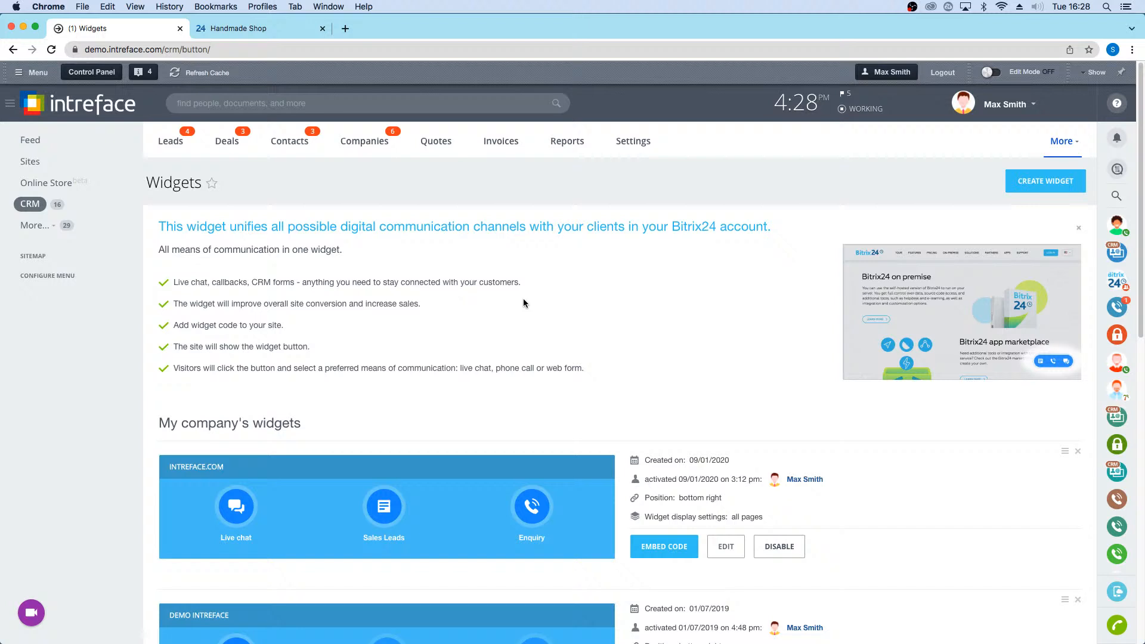
Step: Find the Intreface.com widget created on 09/01/2020 among the company's widgets and open its edit settings
{"action": "scroll", "coordinate": [524, 301], "scroll_direction": "down", "scroll_amount": 5}
{"action": "scroll", "coordinate": [528, 299], "scroll_direction": "down", "scroll_amount": 1}
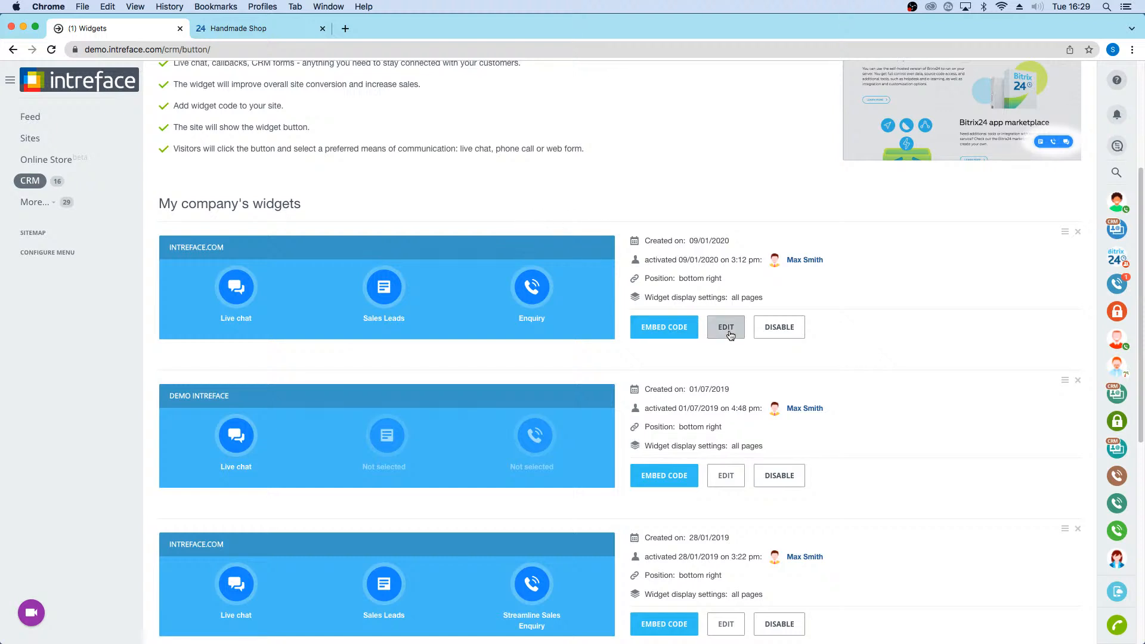
{"action": "left_click", "coordinate": [727, 329]}
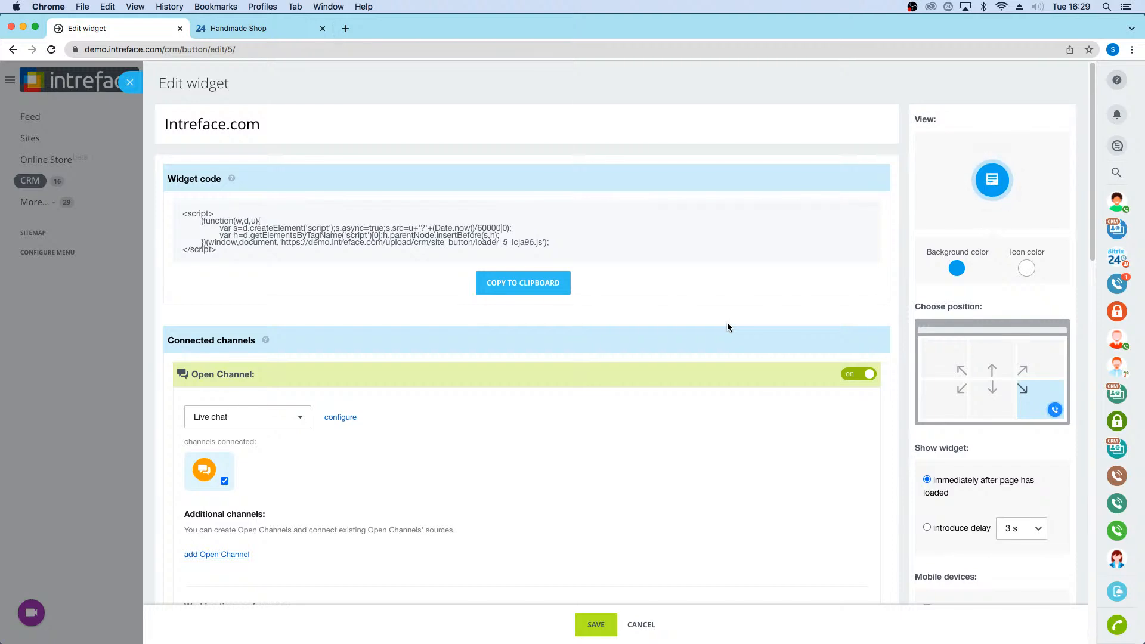
Step: Switch to the incognito browser window, show the Cake & Co site's home page and open its live chat widget
{"action": "key", "text": "ctrl+Right"}
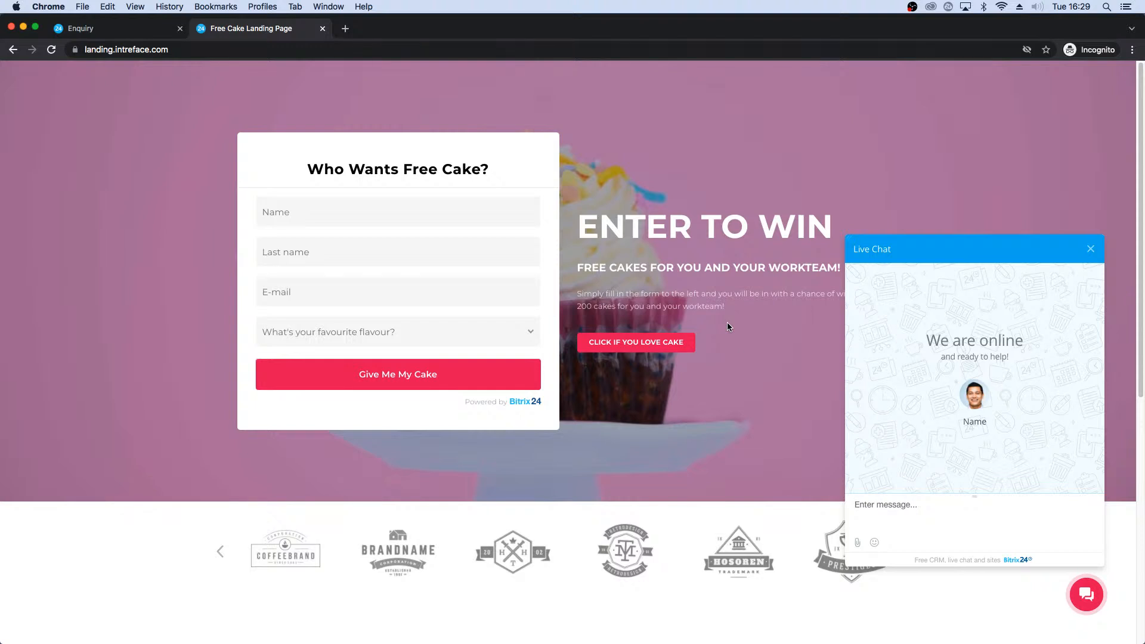
{"action": "left_click", "coordinate": [93, 31]}
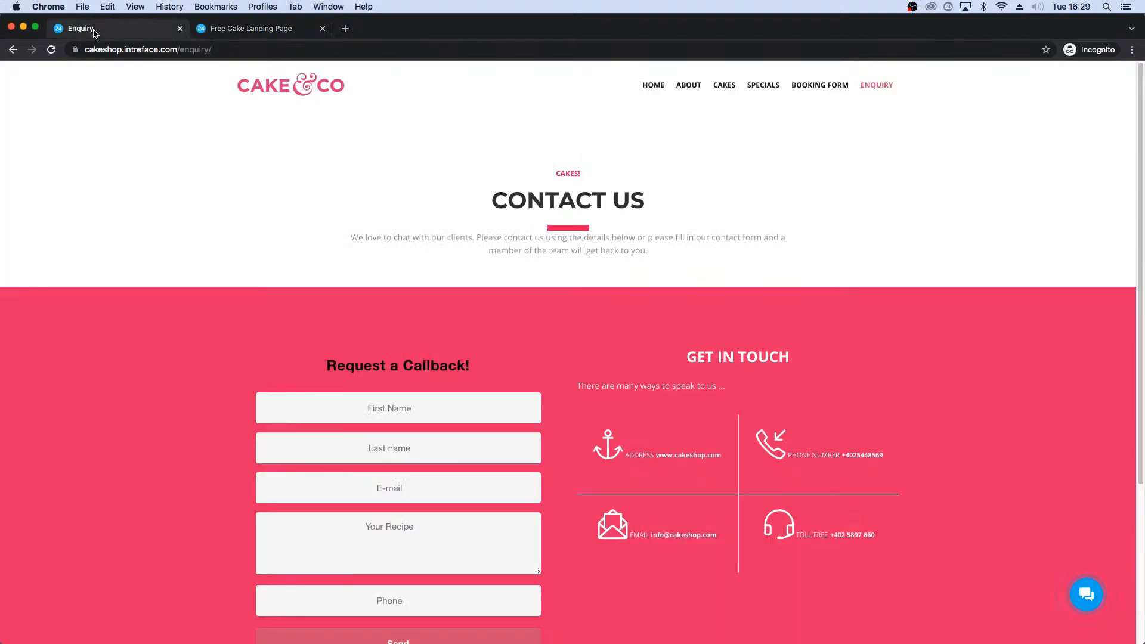
{"action": "left_click", "coordinate": [655, 86]}
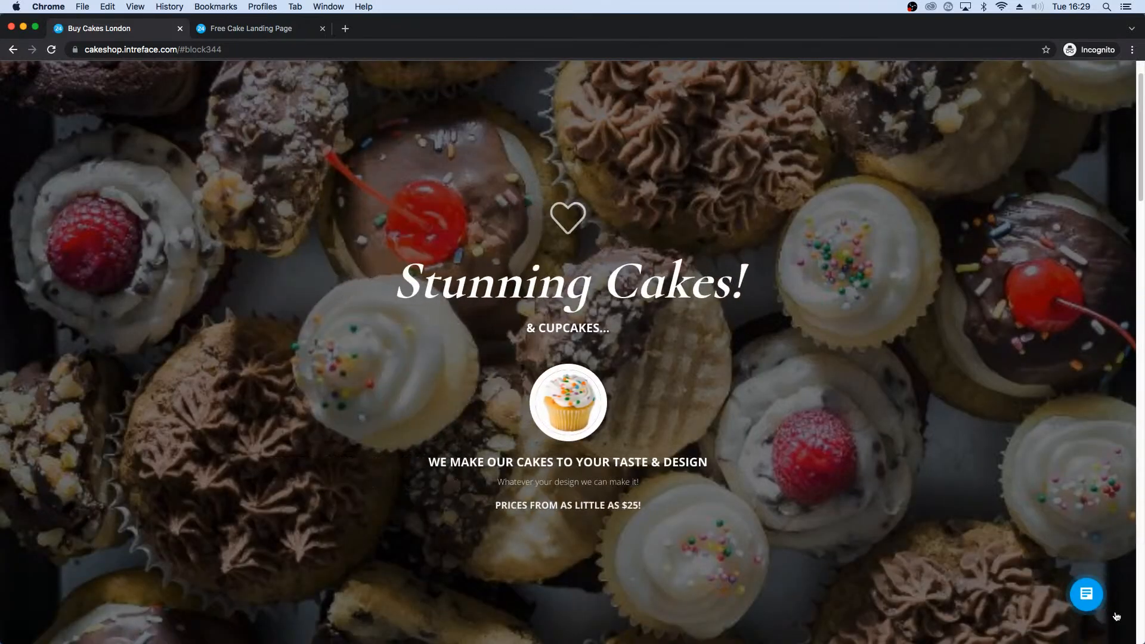
{"action": "mouse_move", "coordinate": [1087, 594]}
{"action": "left_click", "coordinate": [1087, 556]}
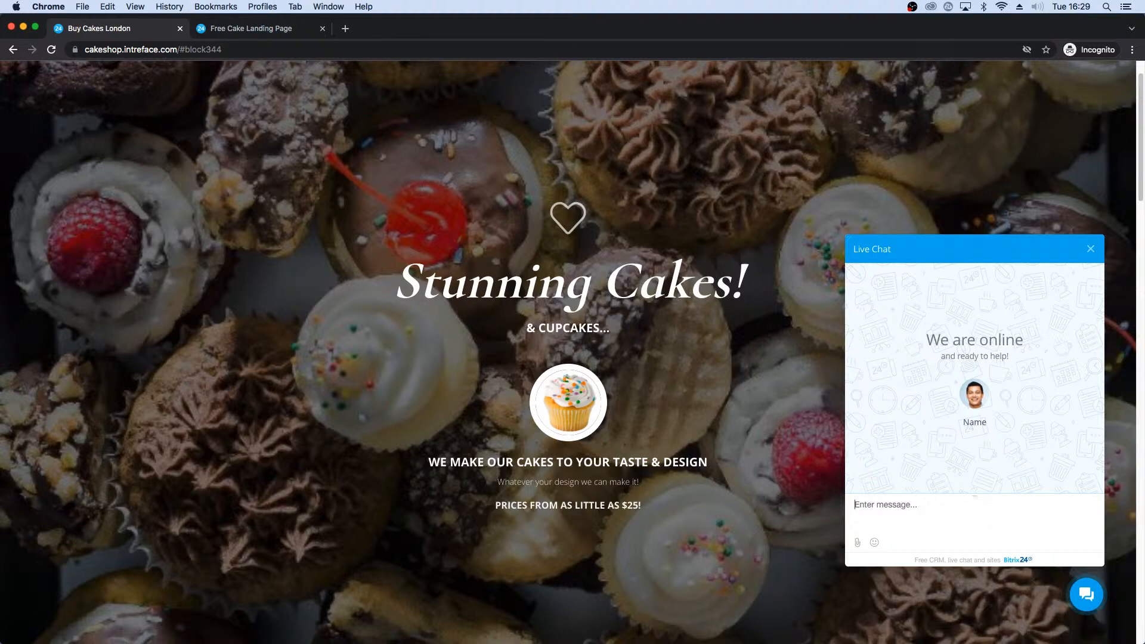
Step: Send the messages "Hello" and "i have a question" in the site's live chat
{"action": "type", "text": "Hello"}
{"action": "key", "text": "Return"}
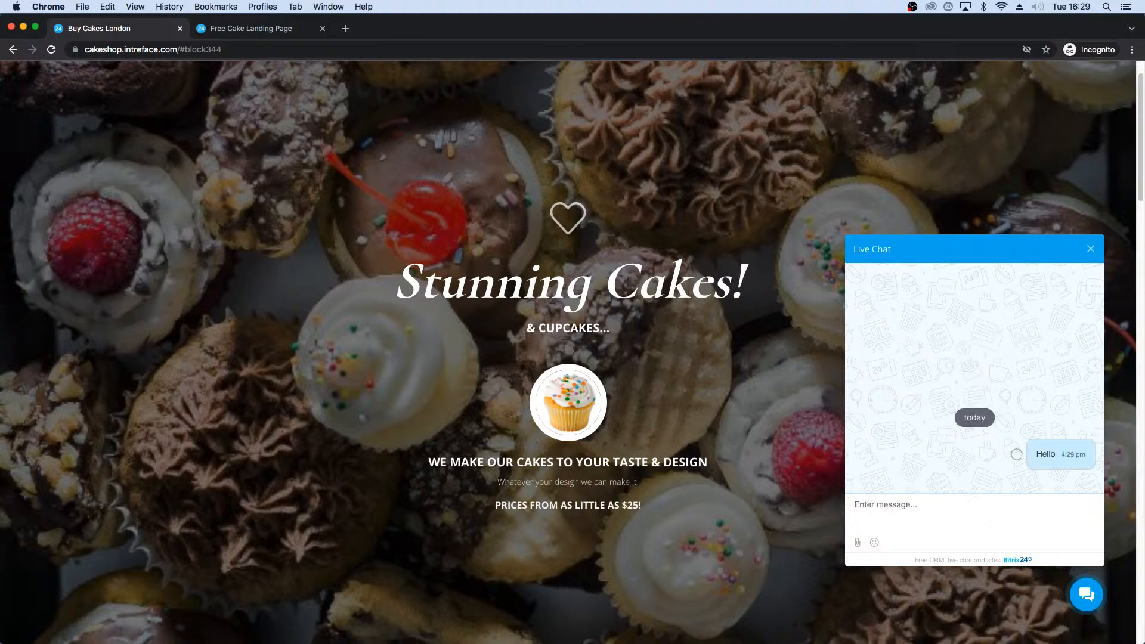
{"action": "type", "text": "i have a question"}
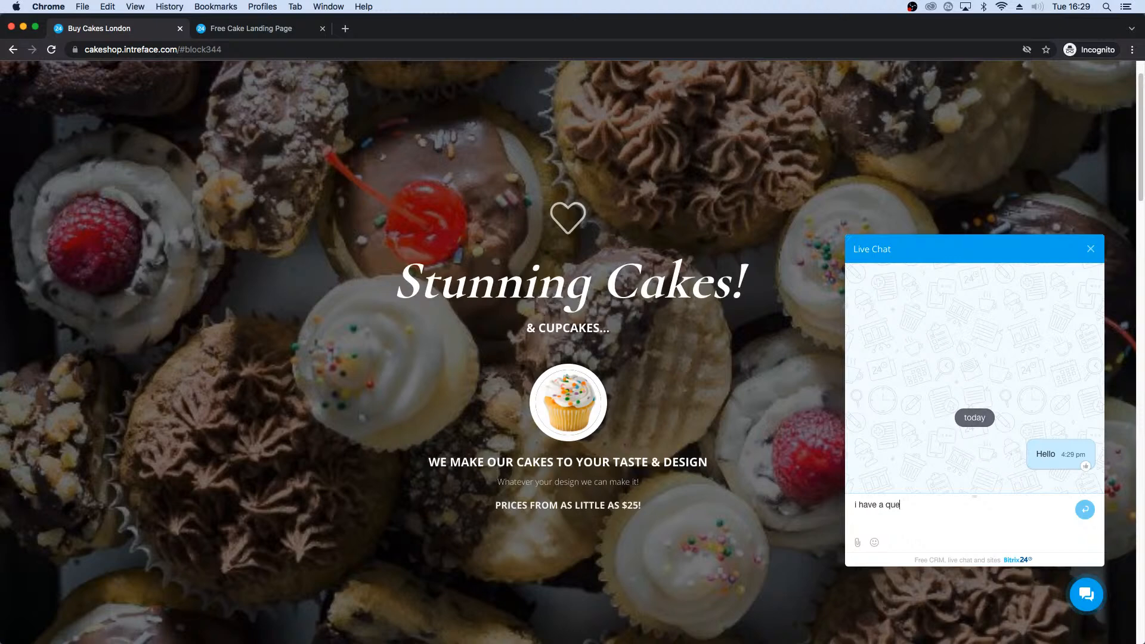
{"action": "key", "text": "Return"}
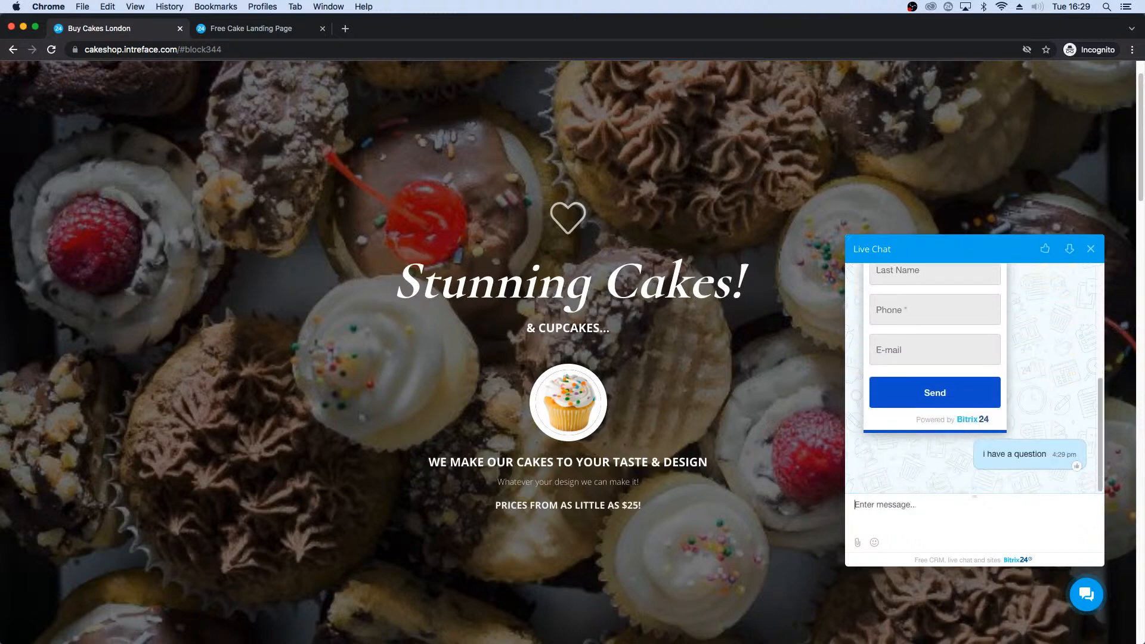
Step: Switch back to the Bitrix24 window, leave the Handmade Shop editor and open the unanswered live chat conversation in the messenger
{"action": "key", "text": "ctrl+Left"}
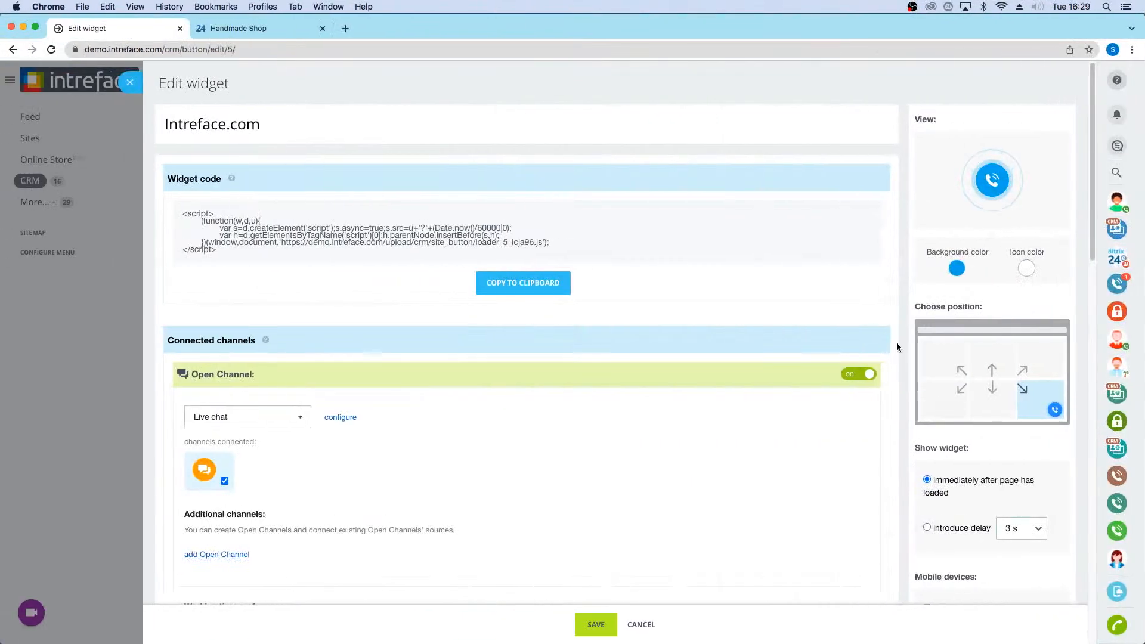
{"action": "left_click", "coordinate": [238, 28]}
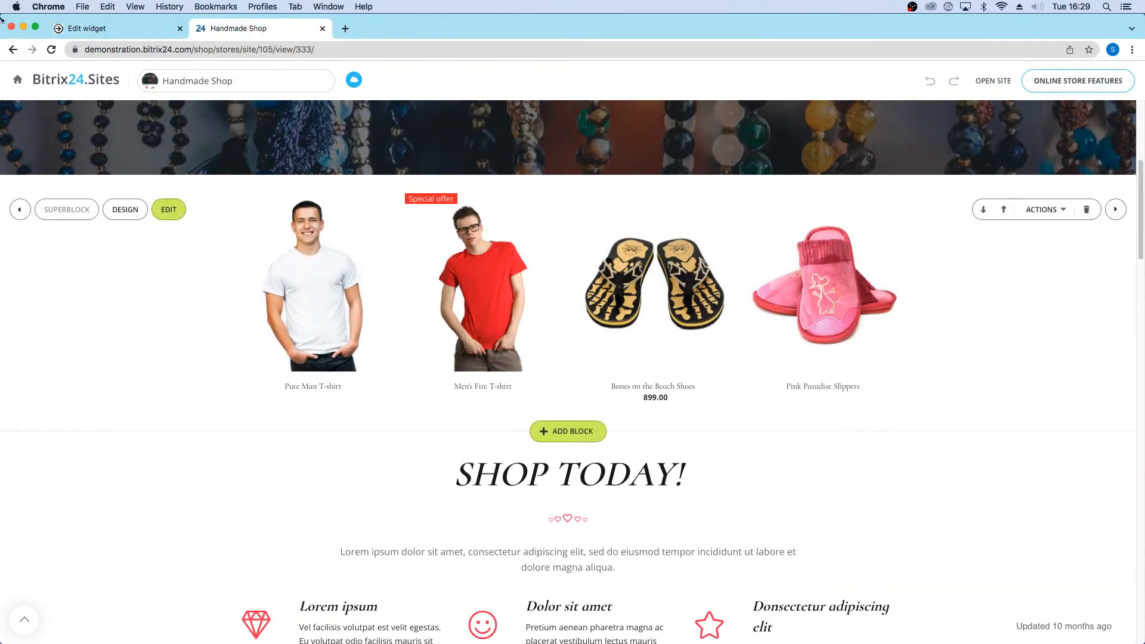
{"action": "left_click", "coordinate": [13, 49]}
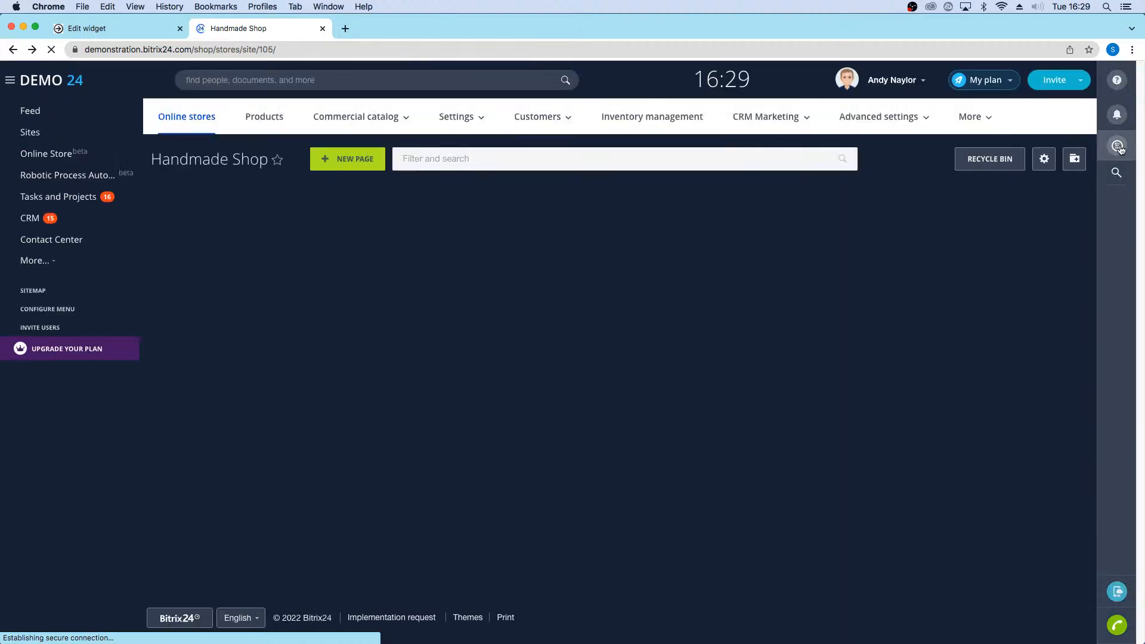
{"action": "left_click", "coordinate": [1118, 148]}
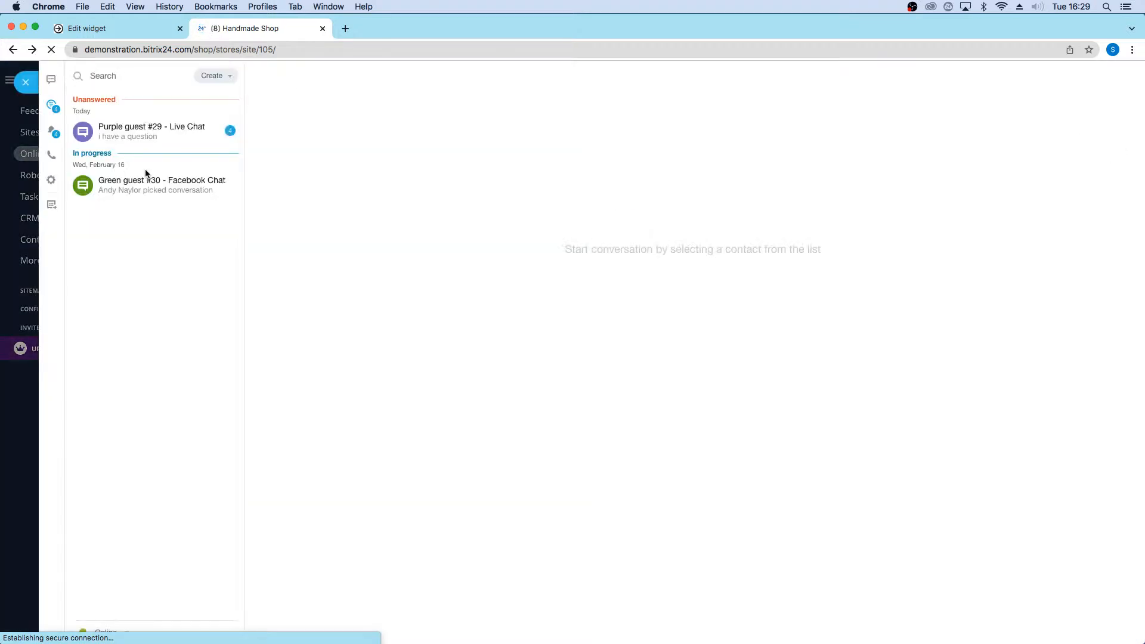
{"action": "left_click", "coordinate": [138, 131]}
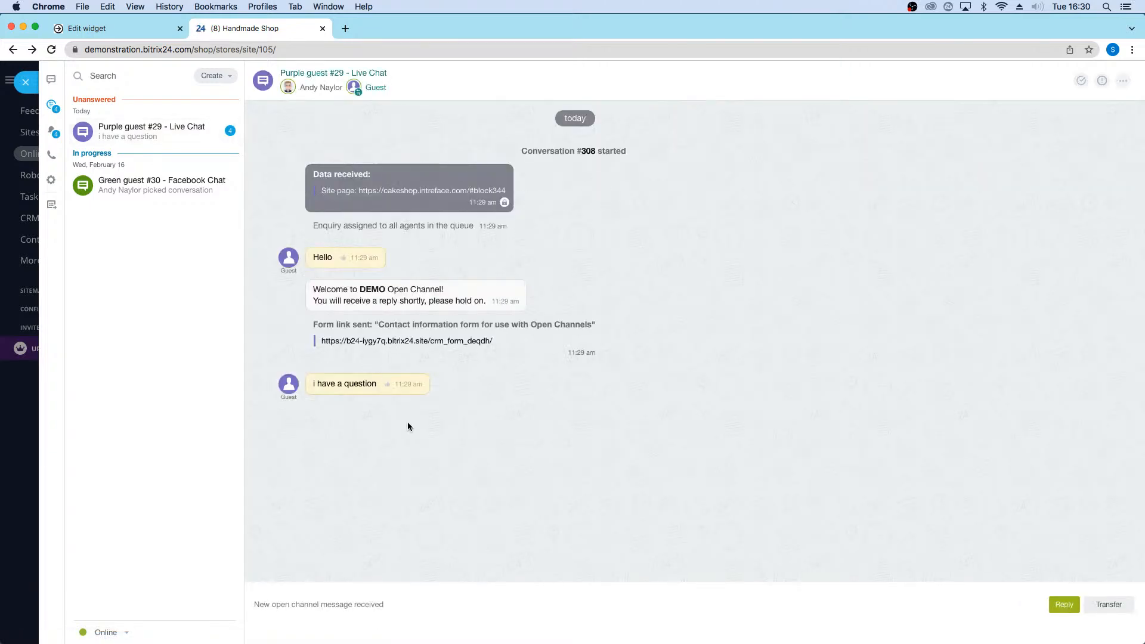
Step: Pick up the guest's conversation, reply "Hi, how can I help?" and check the live chat on the cake shop site
{"action": "left_click", "coordinate": [1064, 604]}
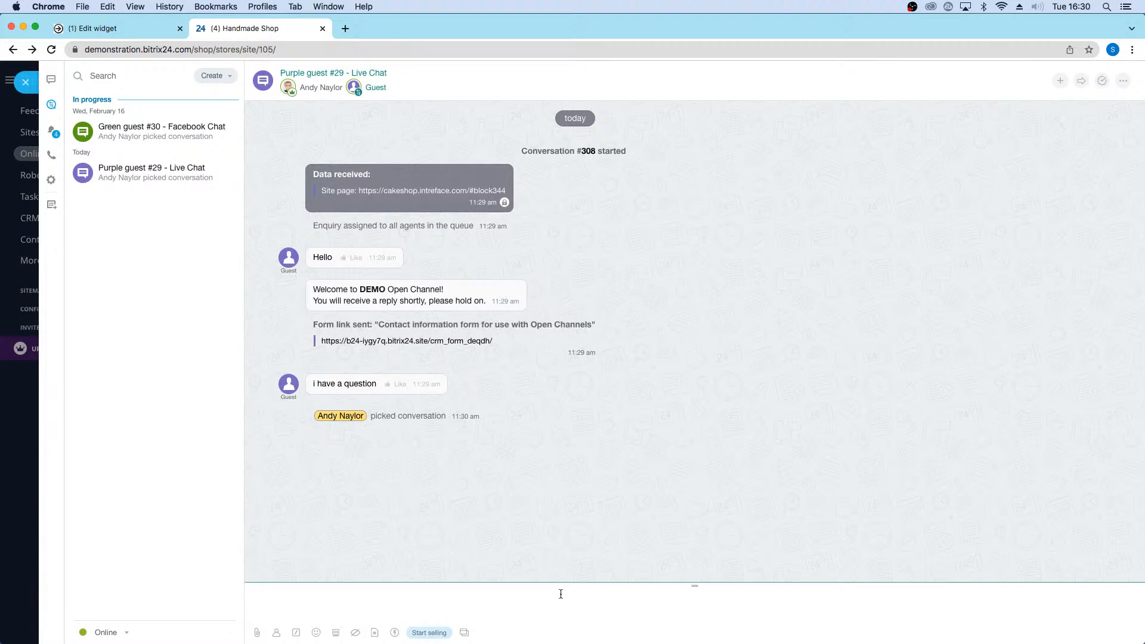
{"action": "type", "text": "H"}
{"action": "type", "text": "i, how can "}
{"action": "type", "text": "i H"}
{"action": "type", "text": "help?"}
{"action": "key", "text": "Return"}
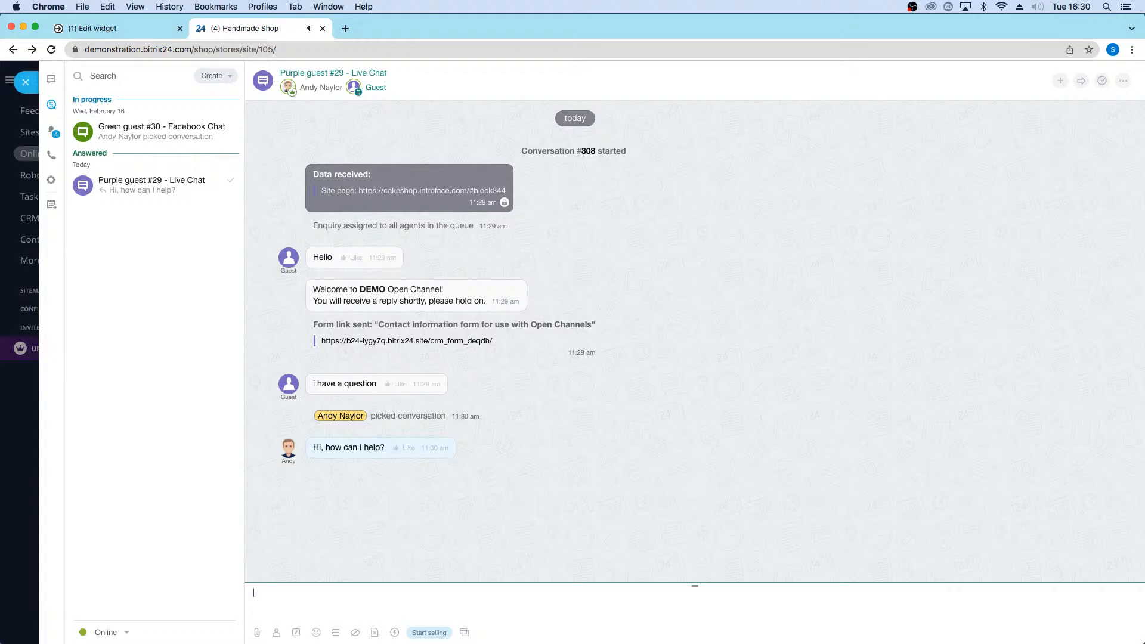
{"action": "key", "text": "ctrl+Right"}
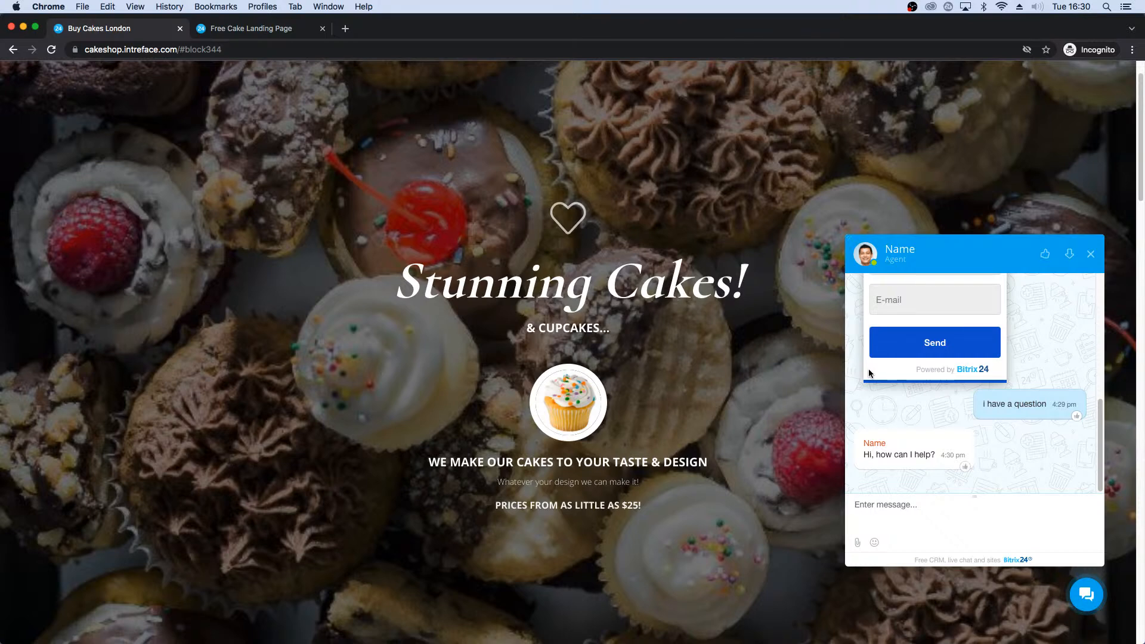
Step: Switch back to the Bitrix24 window's Edit widget page and choose the bottom-right page position for the widget
{"action": "key", "text": "ctrl+Left"}
{"action": "left_click", "coordinate": [115, 30]}
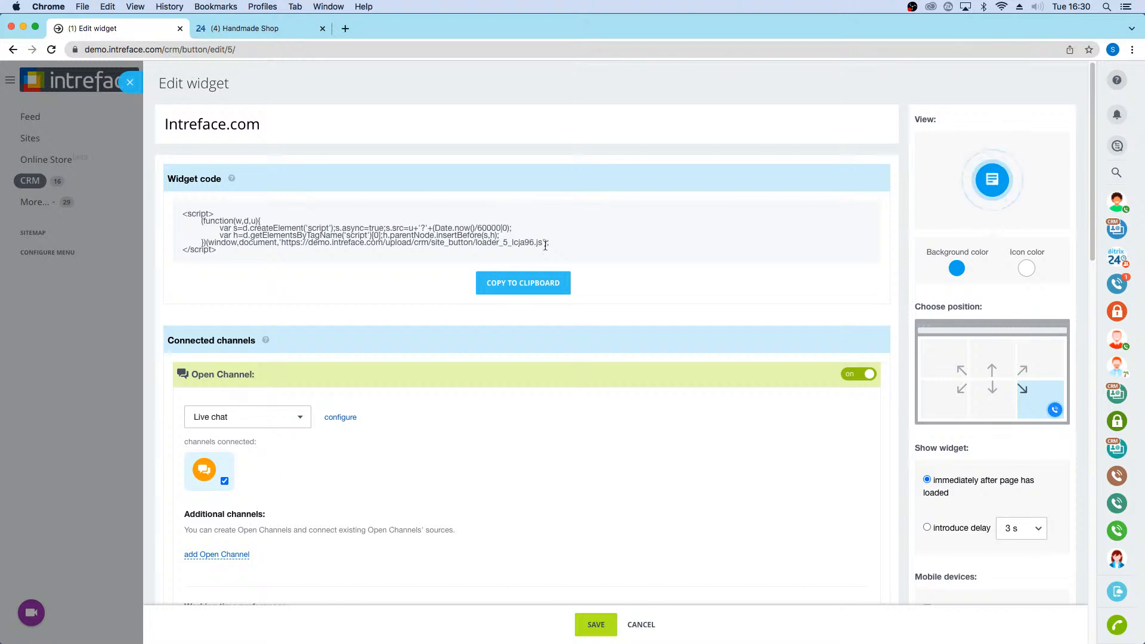
{"action": "scroll", "coordinate": [828, 317], "scroll_direction": "down", "scroll_amount": 1}
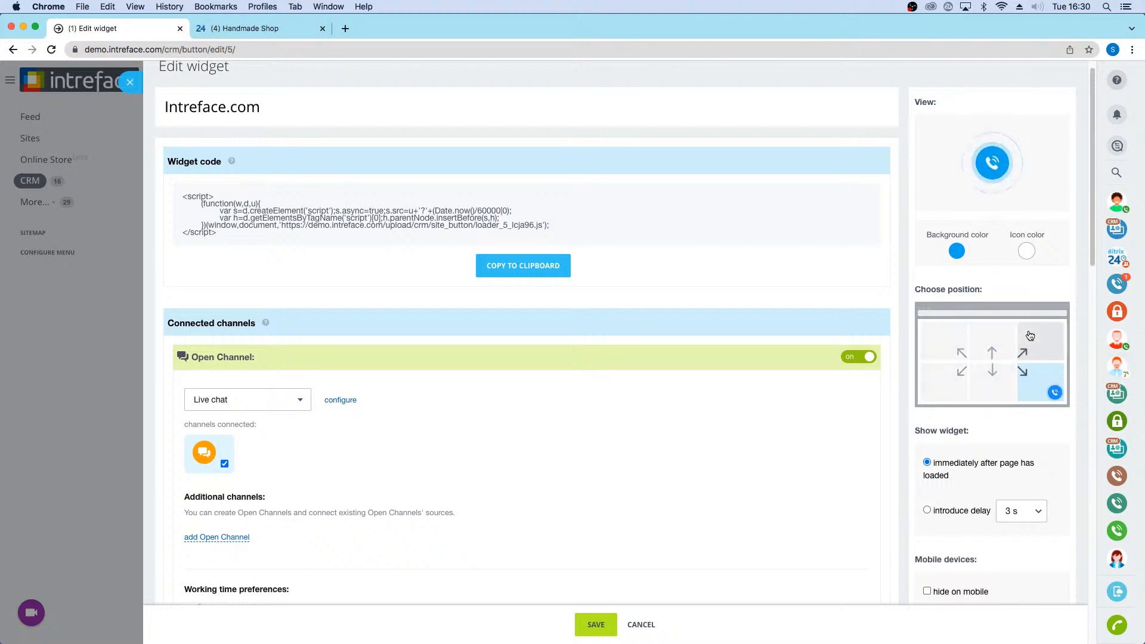
{"action": "left_click", "coordinate": [1045, 383]}
Step: Set the widget's icon color to teal and its background color to black, and hide the widget on mobile devices
{"action": "left_click", "coordinate": [1027, 251]}
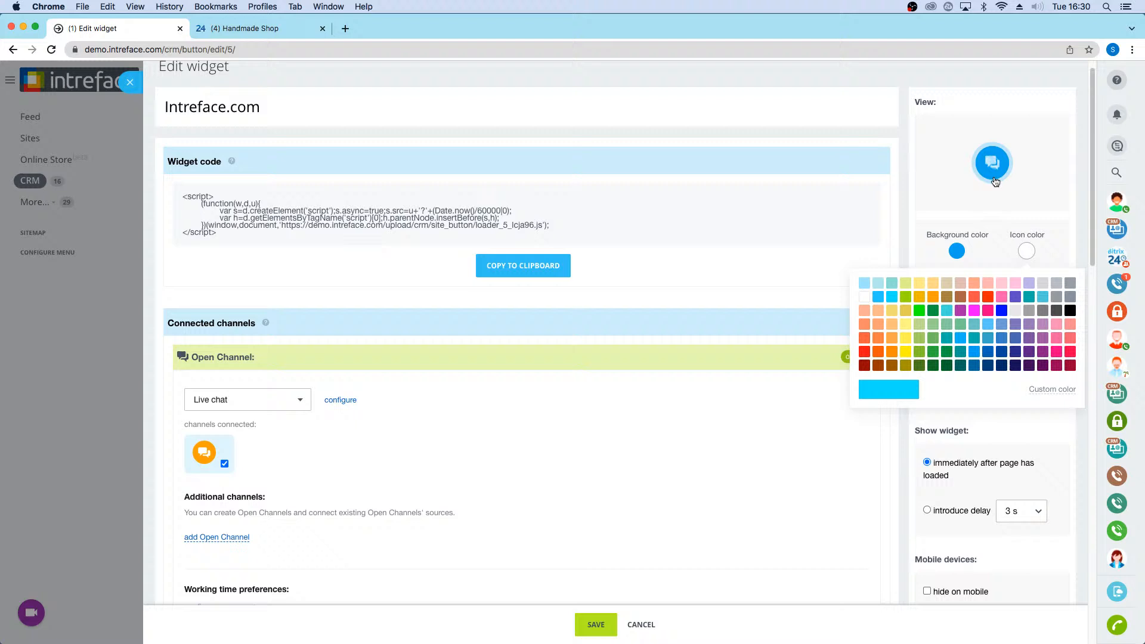
{"action": "left_click", "coordinate": [947, 338]}
{"action": "left_click", "coordinate": [957, 251]}
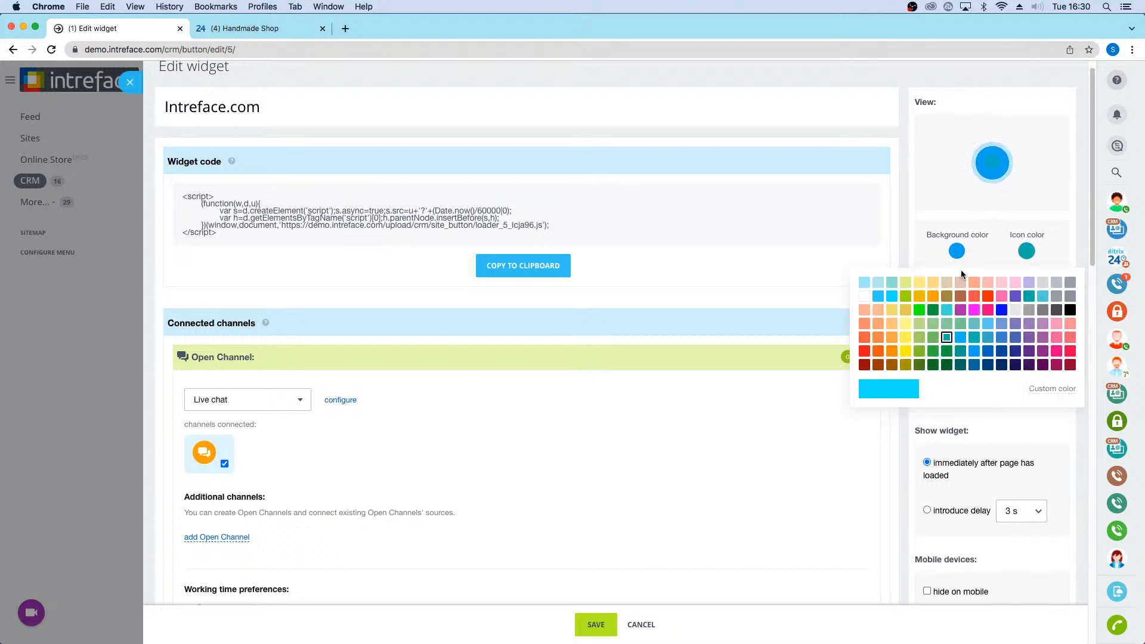
{"action": "left_click", "coordinate": [1070, 310]}
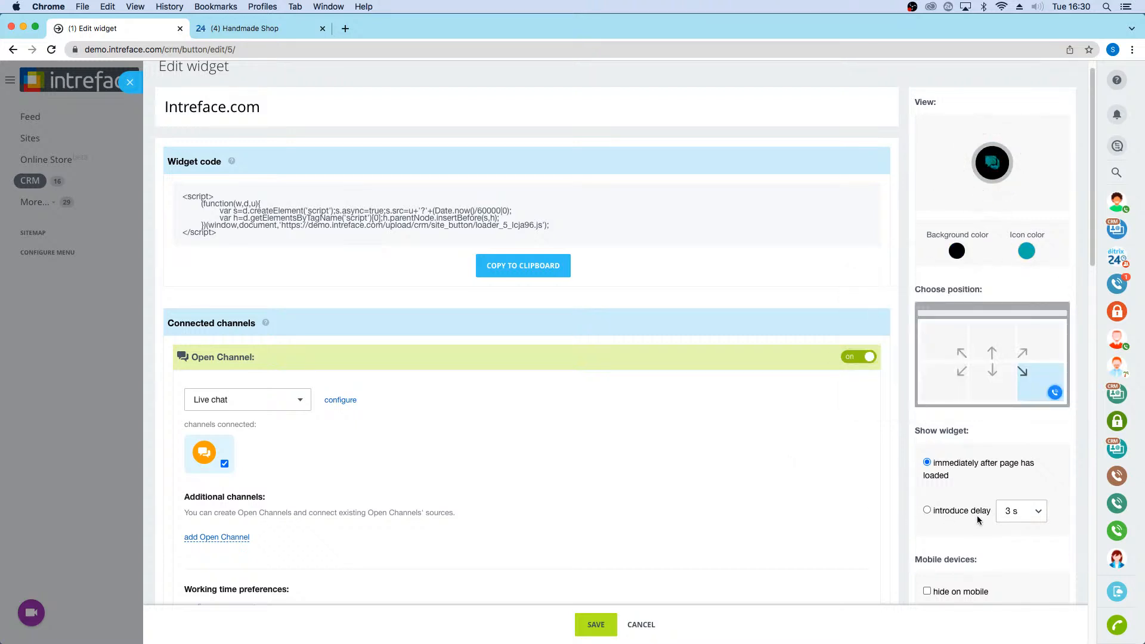
{"action": "scroll", "coordinate": [978, 513], "scroll_direction": "down", "scroll_amount": 4}
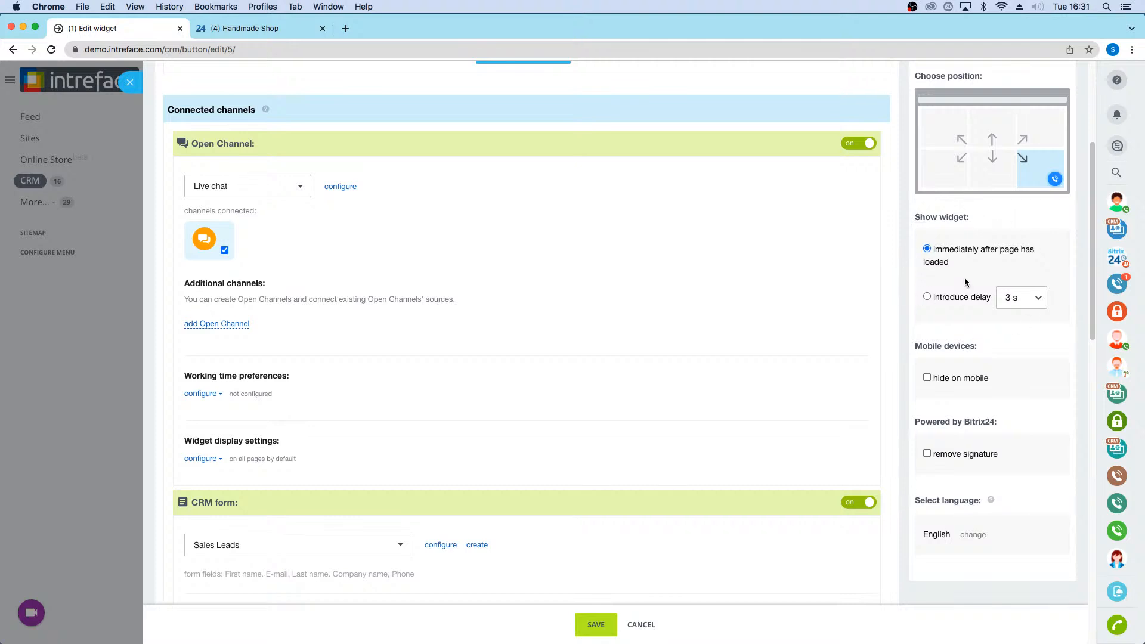
{"action": "left_click", "coordinate": [927, 378]}
Step: In the Live chat channel's queue settings, try Evenly distribution with a 1 minute idle time, and close them without saving
{"action": "left_click", "coordinate": [339, 186]}
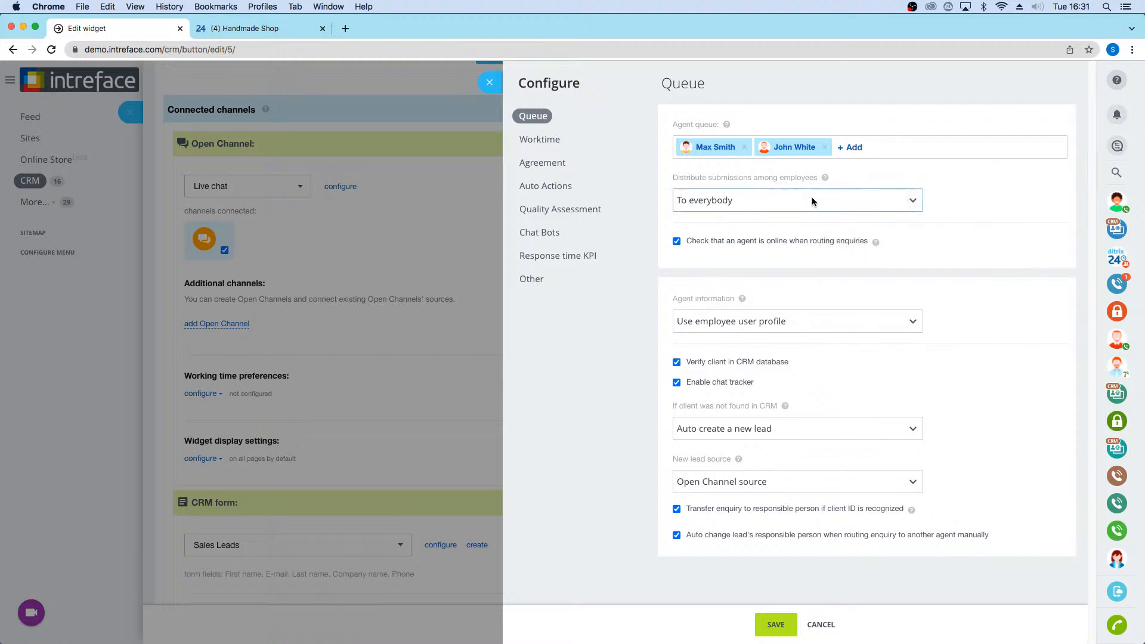
{"action": "left_click", "coordinate": [781, 200]}
{"action": "left_click", "coordinate": [782, 175]}
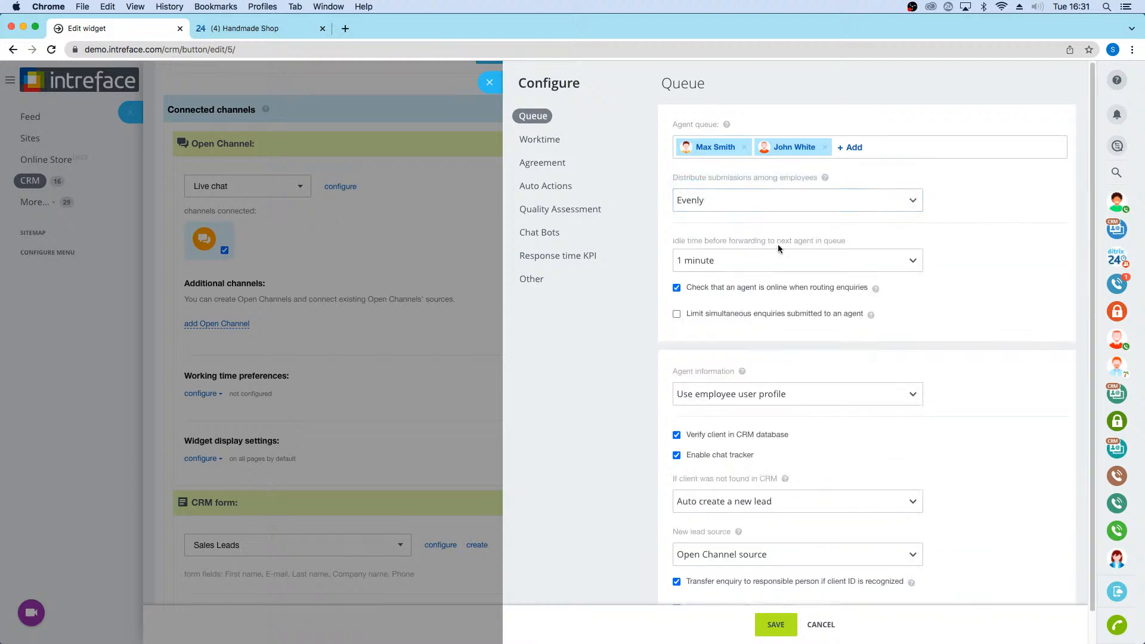
{"action": "left_click", "coordinate": [760, 260]}
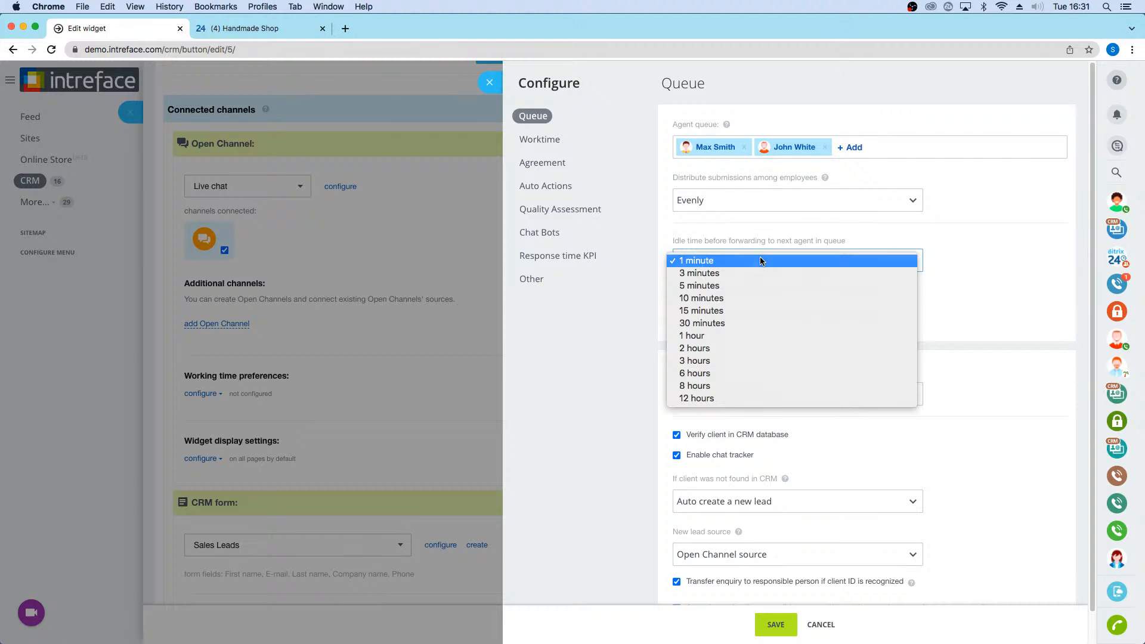
{"action": "left_click", "coordinate": [761, 261]}
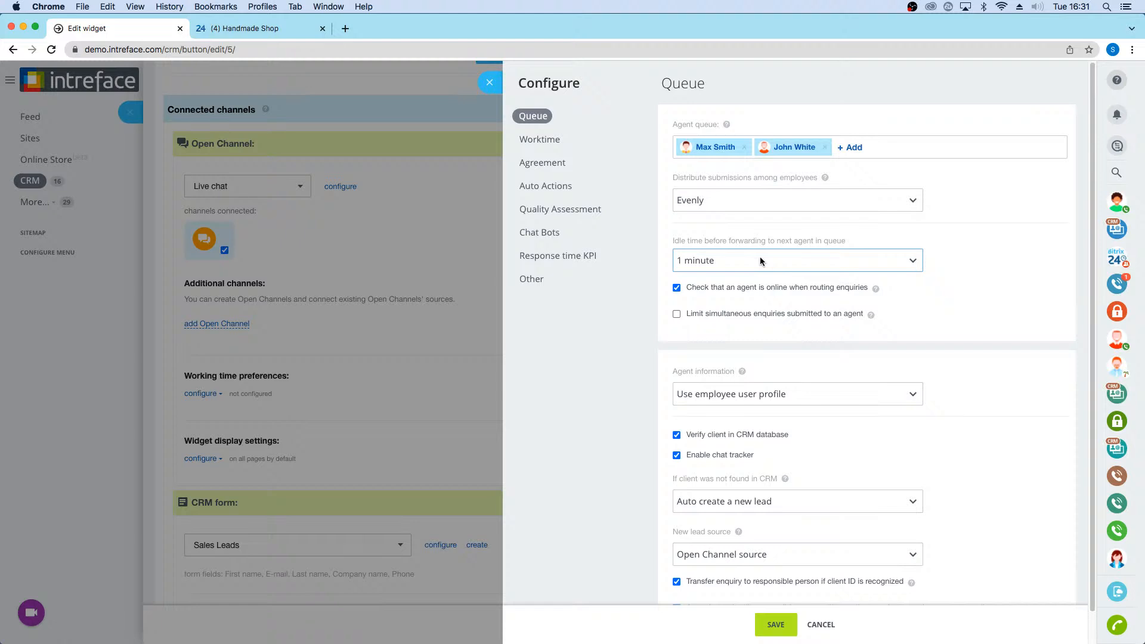
{"action": "left_click", "coordinate": [490, 82]}
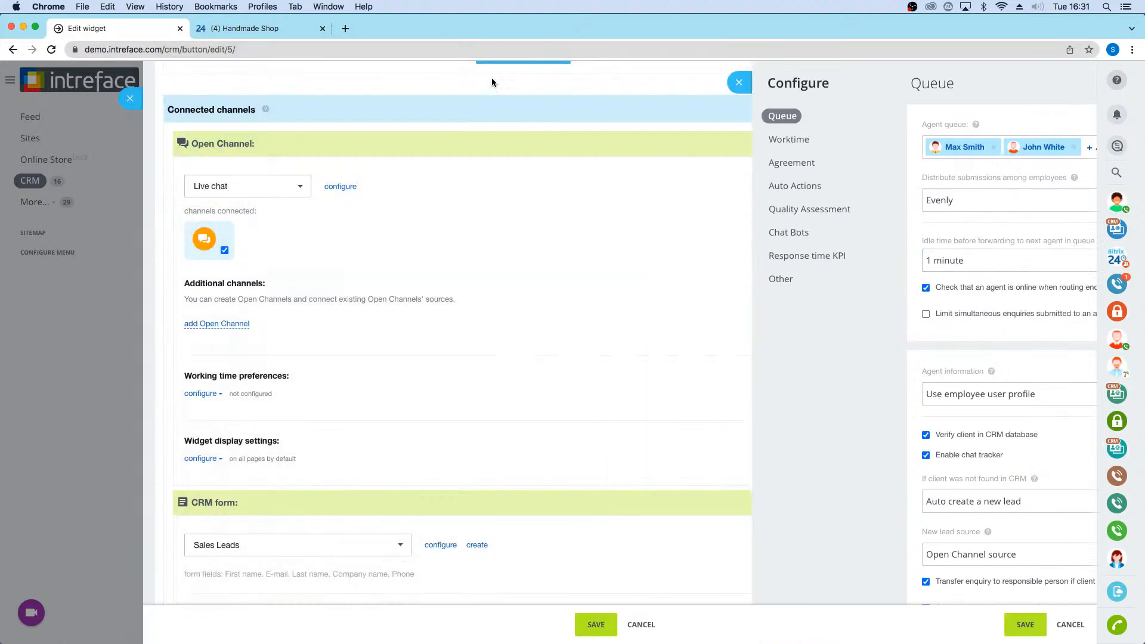
Step: Review the widget's connected channels and highlight the entire widget code script
{"action": "scroll", "coordinate": [492, 239], "scroll_direction": "up", "scroll_amount": 4}
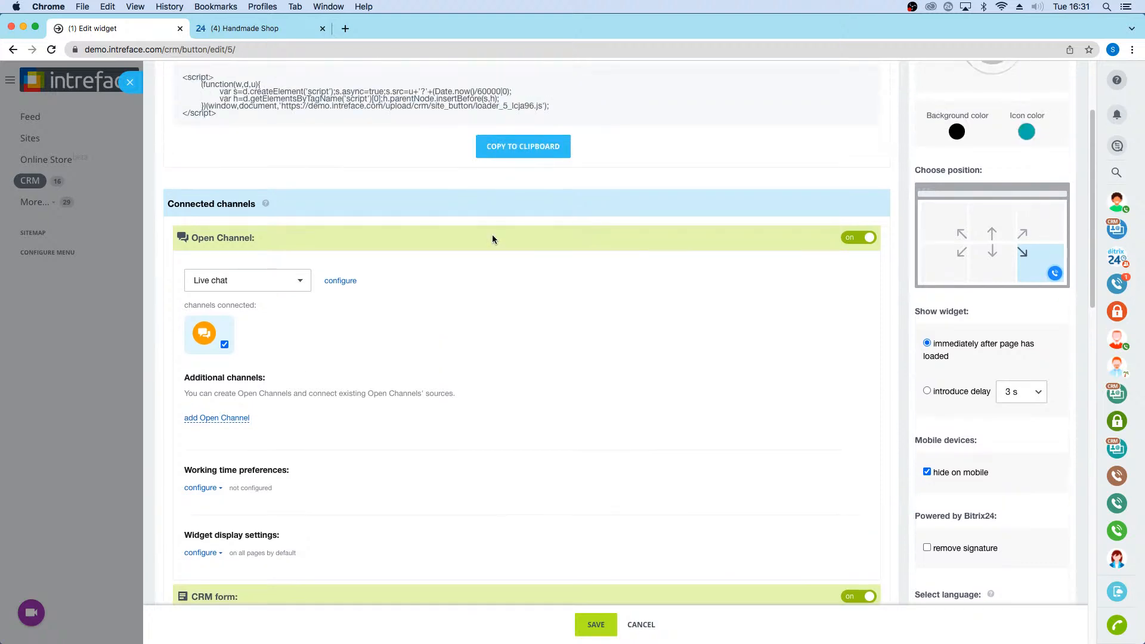
{"action": "scroll", "coordinate": [583, 358], "scroll_direction": "down", "scroll_amount": 4}
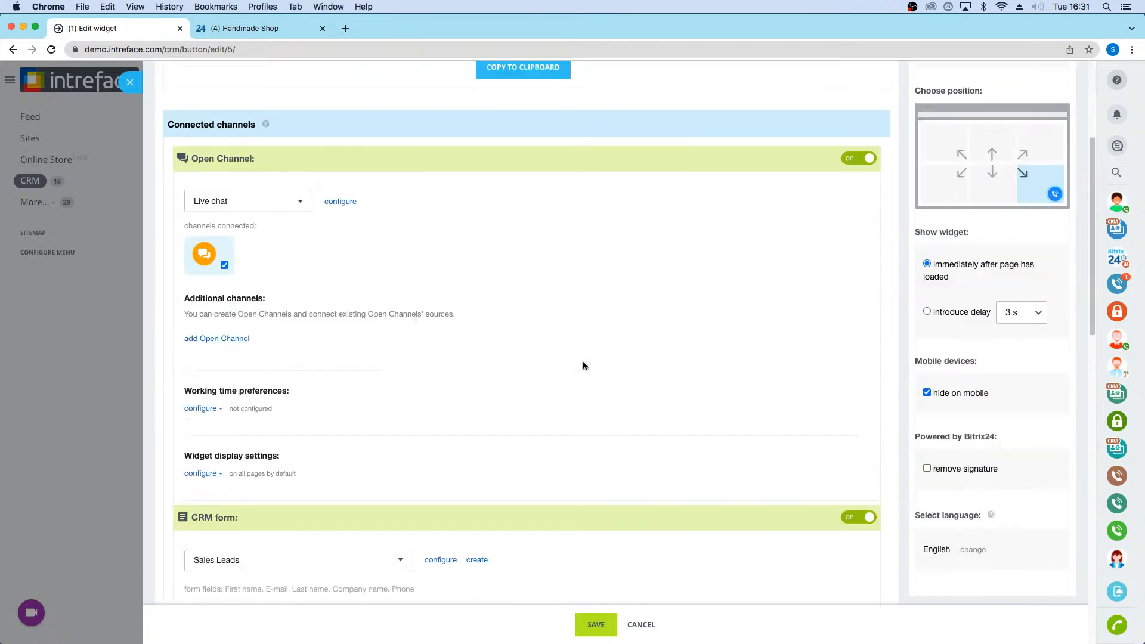
{"action": "scroll", "coordinate": [551, 382], "scroll_direction": "down", "scroll_amount": 2}
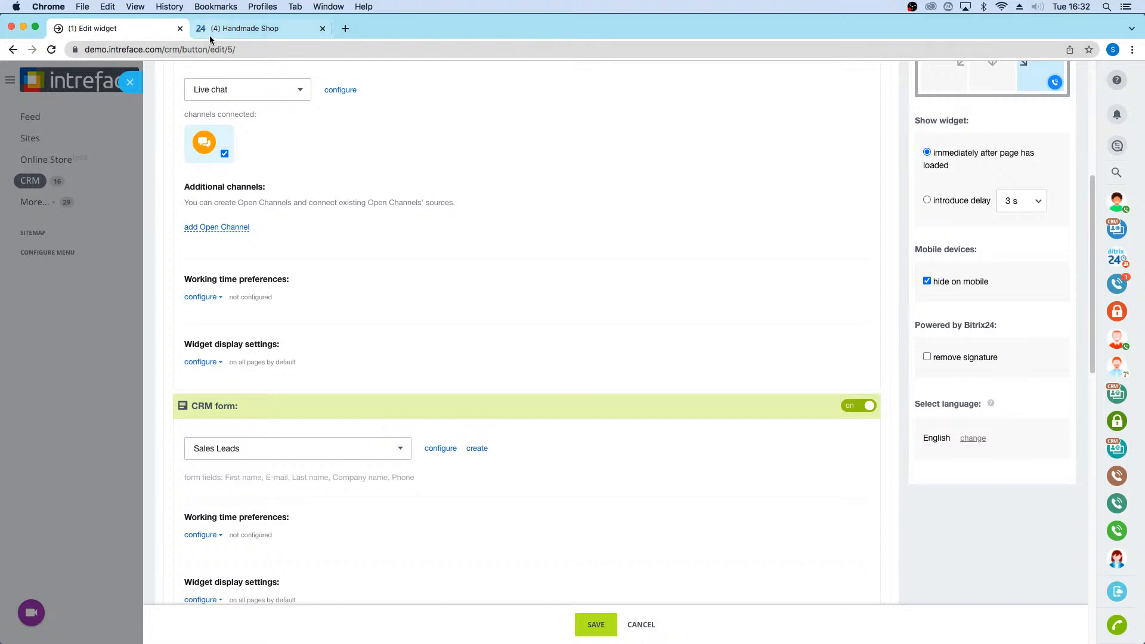
{"action": "scroll", "coordinate": [418, 227], "scroll_direction": "up", "scroll_amount": 5}
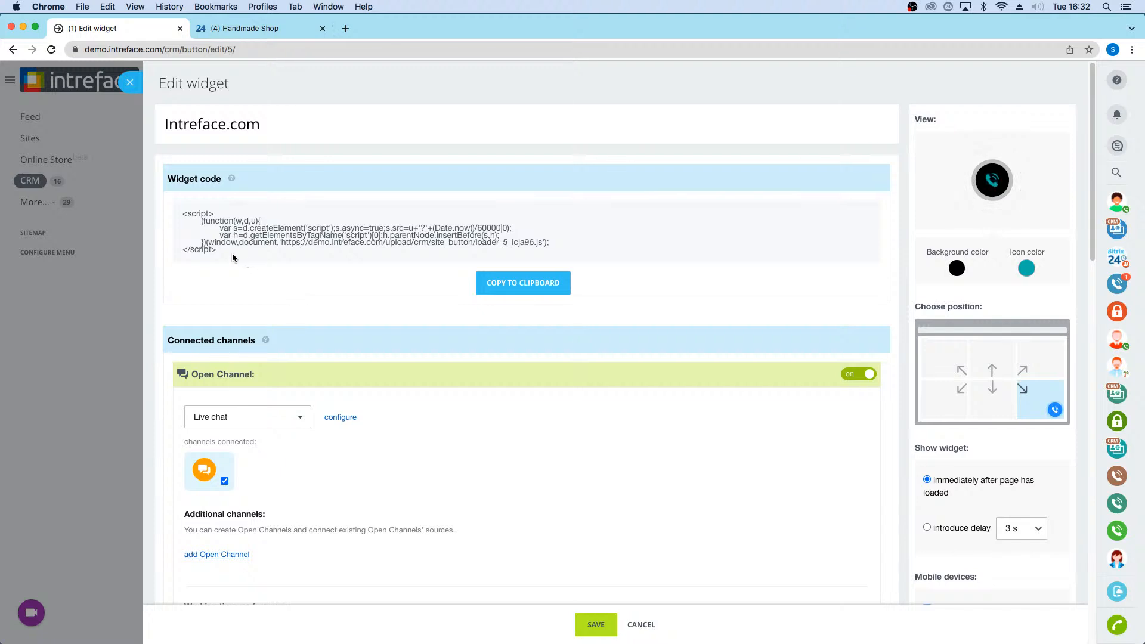
{"action": "left_click_drag", "start_coordinate": [231, 253], "coordinate": [174, 214]}
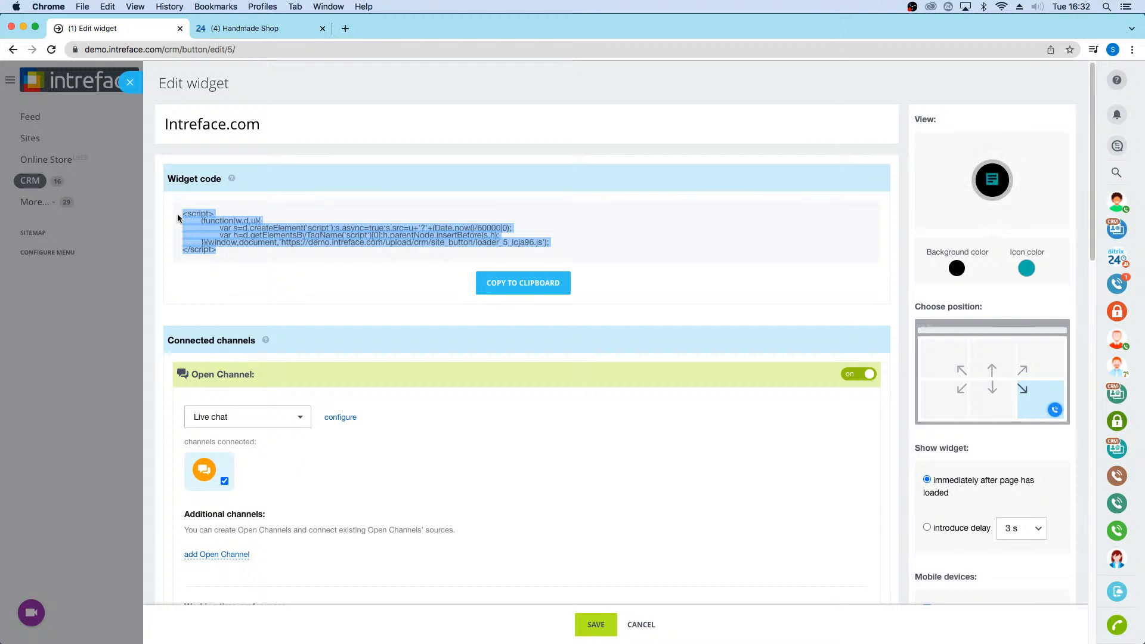
Step: Open the configuration of the Sales Leads form in the widget's CRM form channel
{"action": "scroll", "coordinate": [230, 352], "scroll_direction": "down", "scroll_amount": 3}
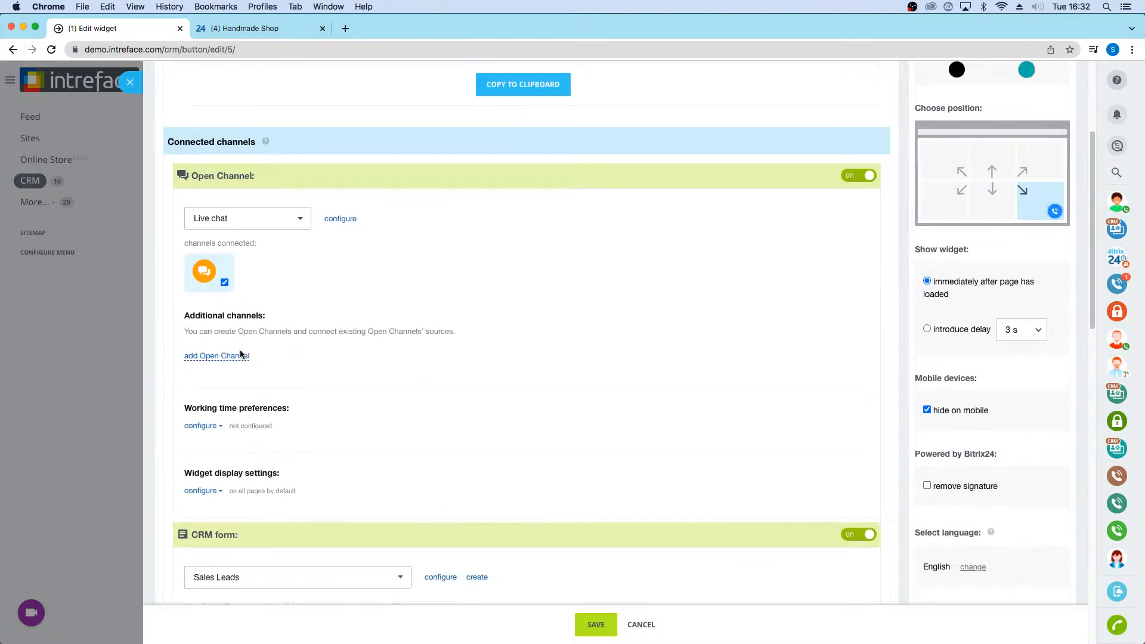
{"action": "scroll", "coordinate": [256, 345], "scroll_direction": "down", "scroll_amount": 4}
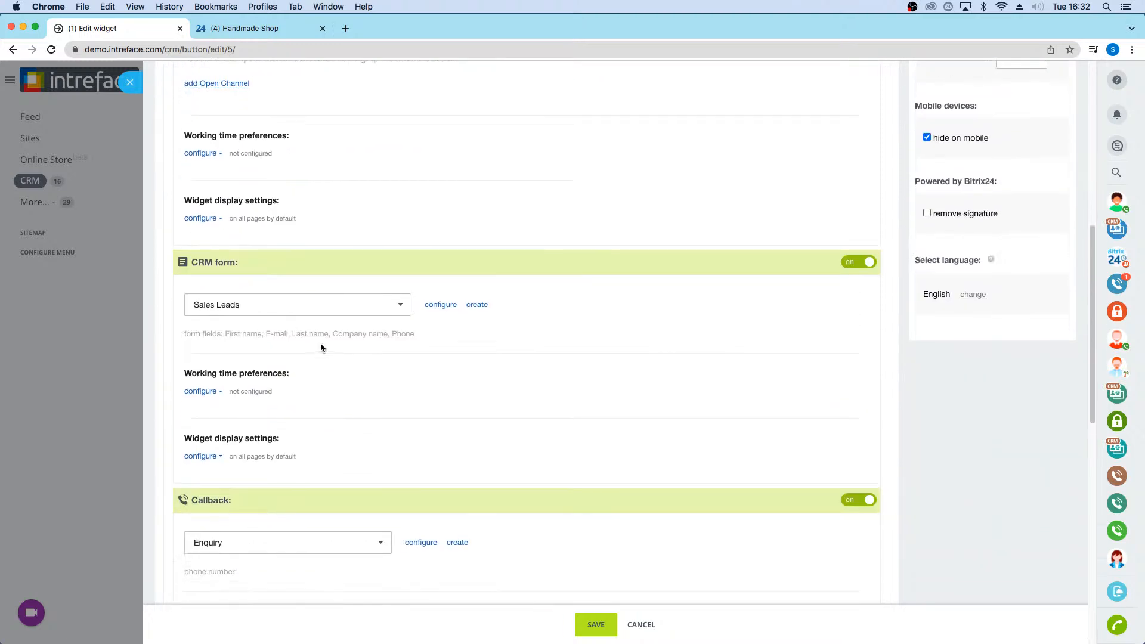
{"action": "left_click", "coordinate": [445, 306]}
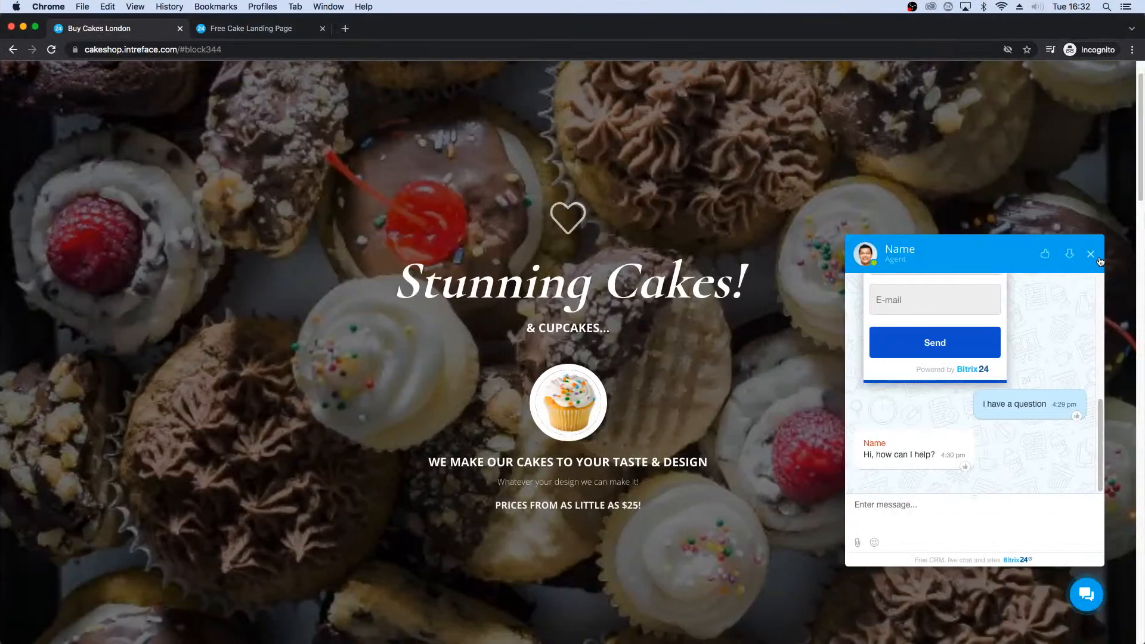
Step: On the cake shop site, fill in the Request a Callback form's first name, last name and e-mail, and return to the Sales Leads form editor
{"action": "left_click", "coordinate": [1116, 253]}
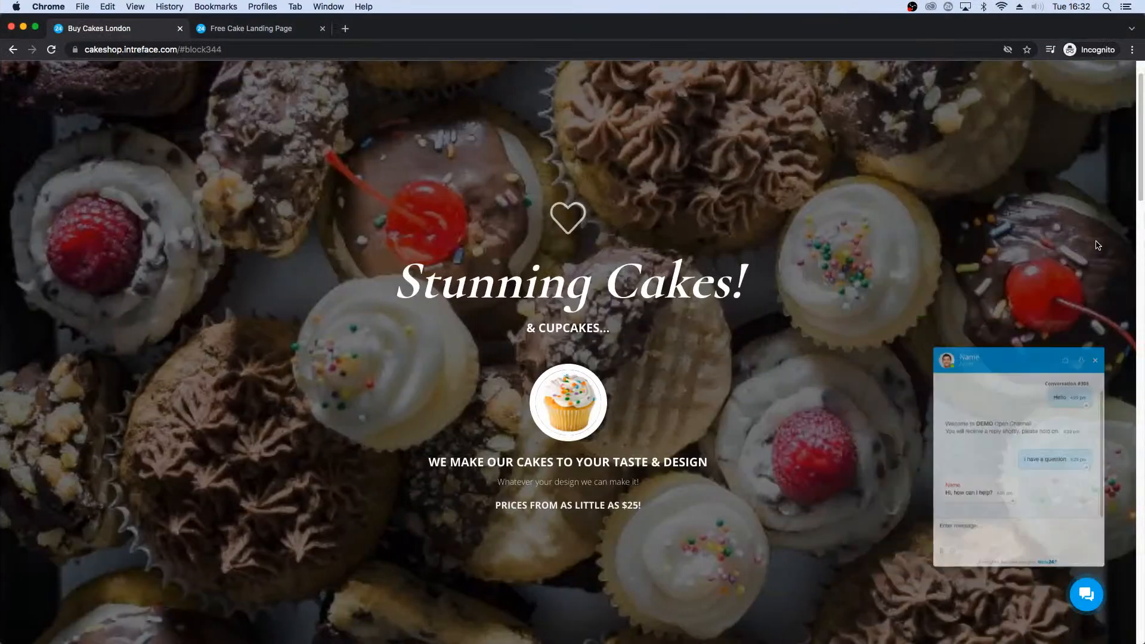
{"action": "left_click_drag", "start_coordinate": [1142, 193], "coordinate": [1141, 632]}
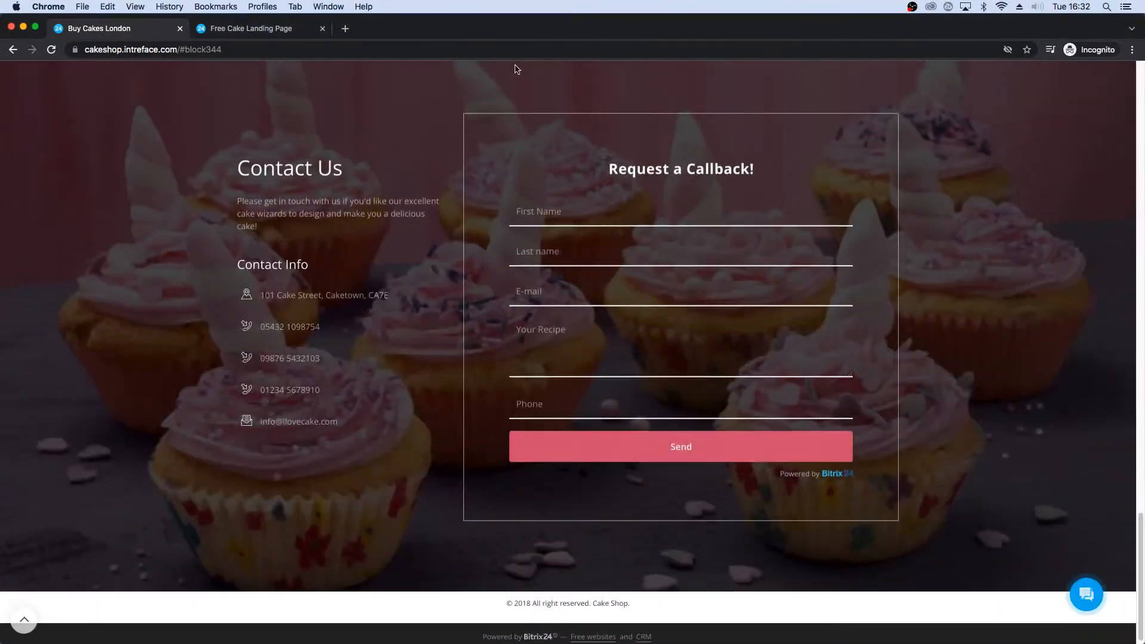
{"action": "left_click", "coordinate": [566, 212]}
{"action": "left_click", "coordinate": [555, 242]}
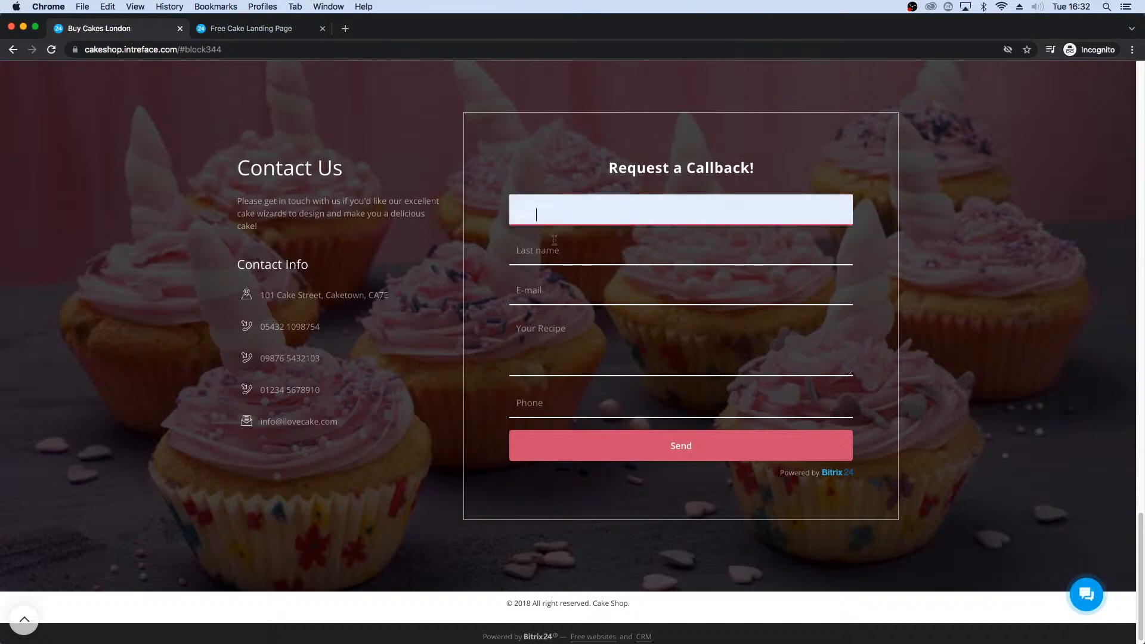
{"action": "left_click", "coordinate": [622, 254]}
{"action": "left_click", "coordinate": [597, 282]}
{"action": "left_click", "coordinate": [599, 291]}
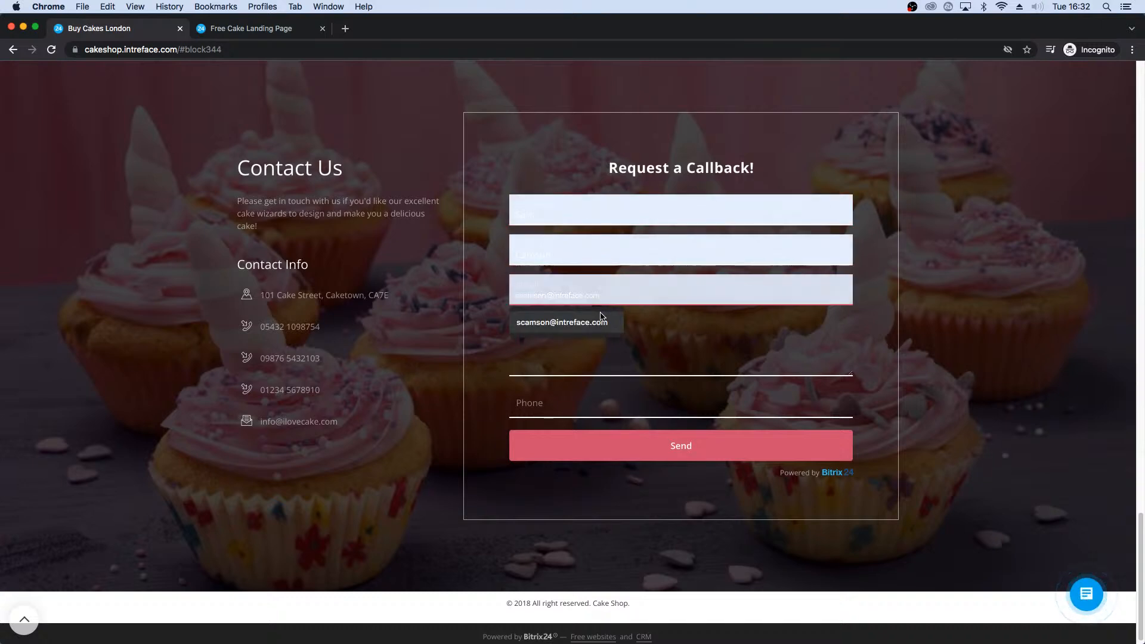
{"action": "left_click", "coordinate": [600, 320]}
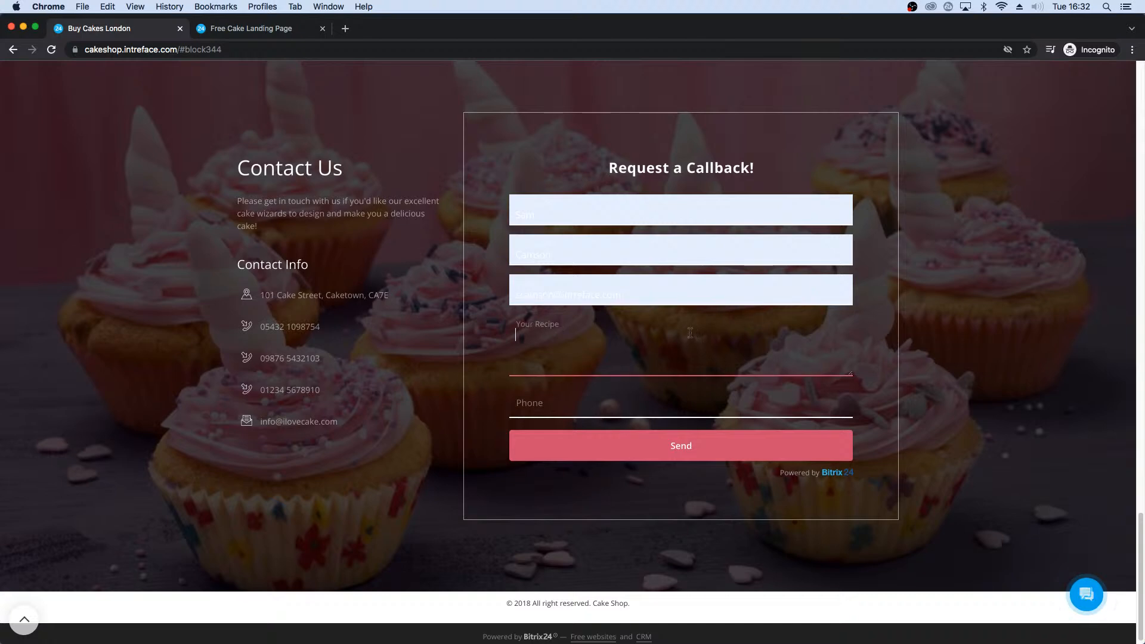
{"action": "scroll", "coordinate": [549, 307], "scroll_direction": "up", "scroll_amount": 4}
{"action": "scroll", "coordinate": [519, 471], "scroll_direction": "down", "scroll_amount": 4}
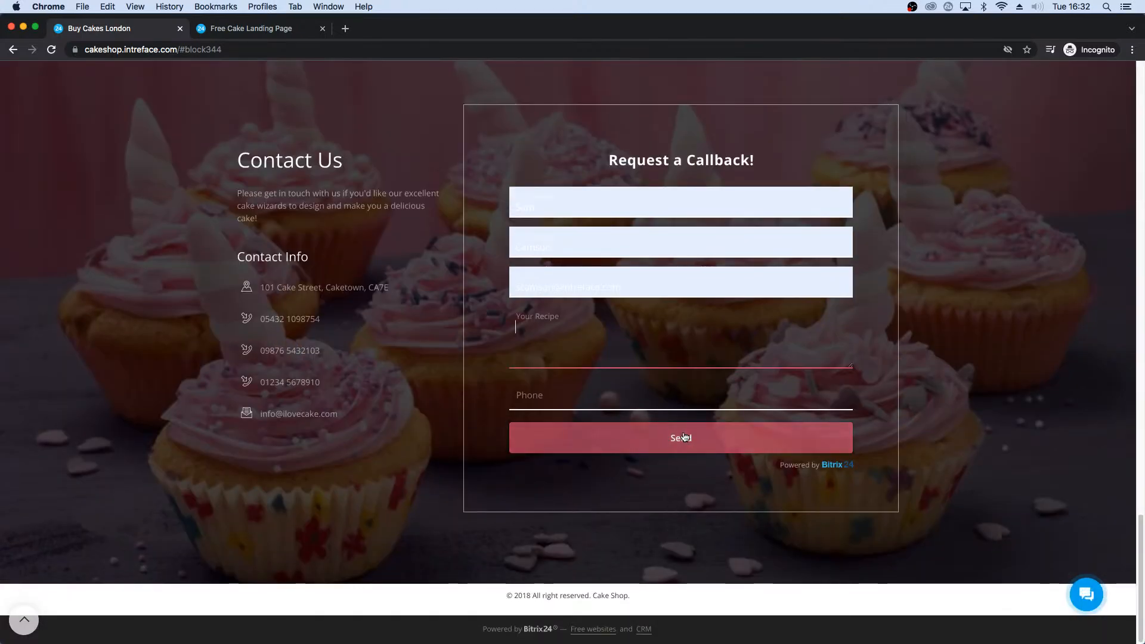
{"action": "key", "text": "super+grave"}
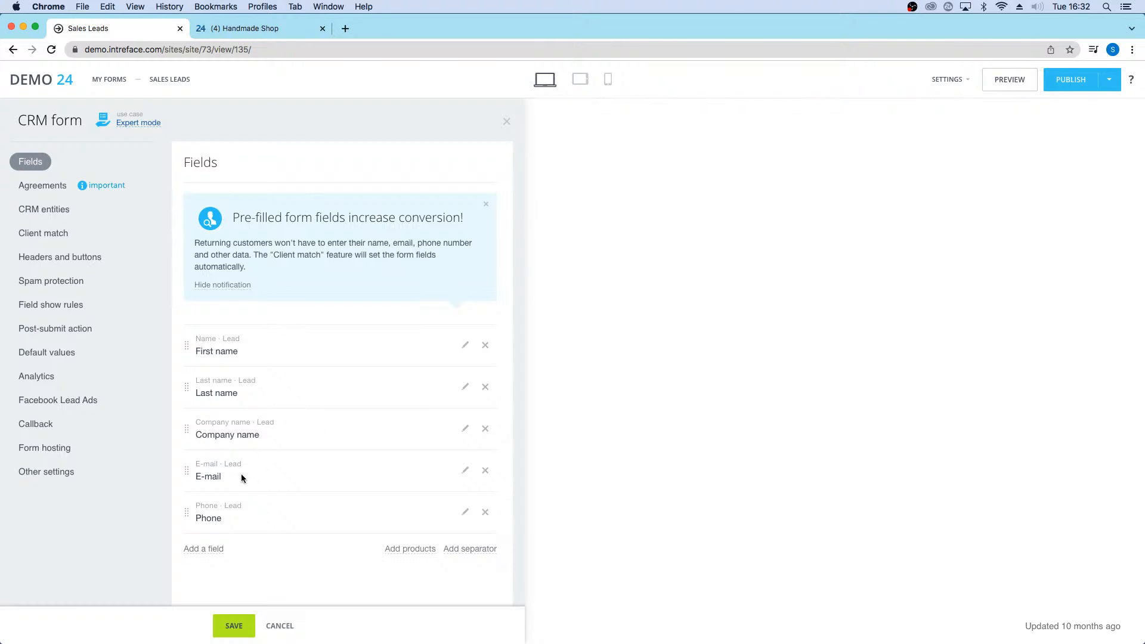
Step: Try selecting the lead fields Address and Comment for the form, and close the CRM field list without saving
{"action": "left_click", "coordinate": [214, 547]}
{"action": "scroll", "coordinate": [188, 425], "scroll_direction": "down", "scroll_amount": 3}
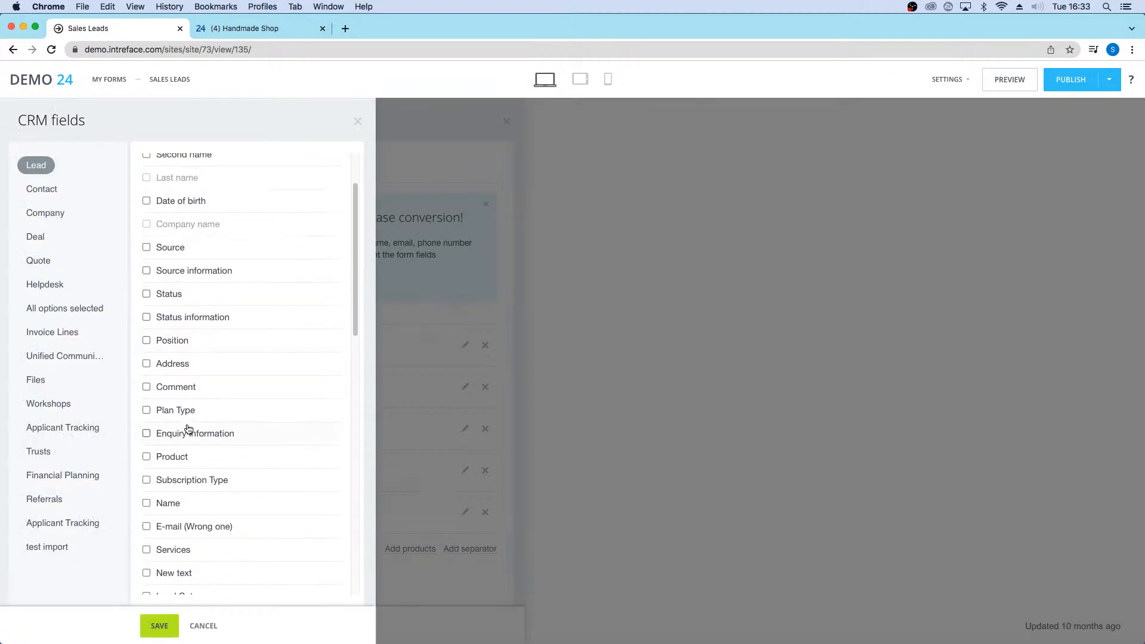
{"action": "scroll", "coordinate": [187, 432], "scroll_direction": "up", "scroll_amount": 3}
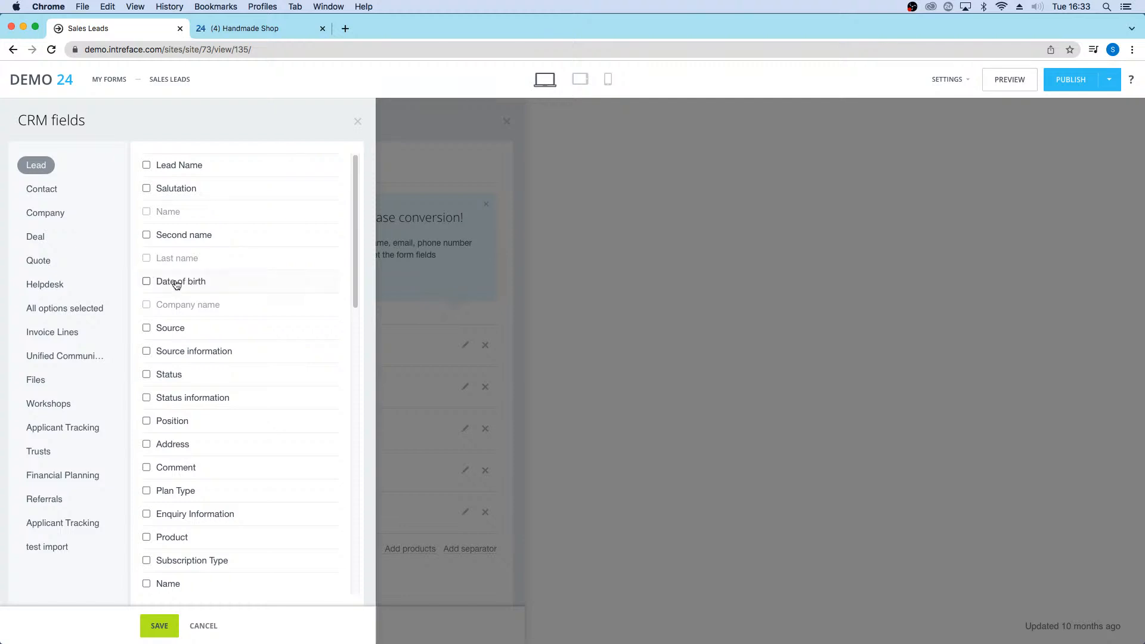
{"action": "left_click", "coordinate": [170, 445]}
{"action": "left_click", "coordinate": [174, 469]}
{"action": "left_click", "coordinate": [358, 122]}
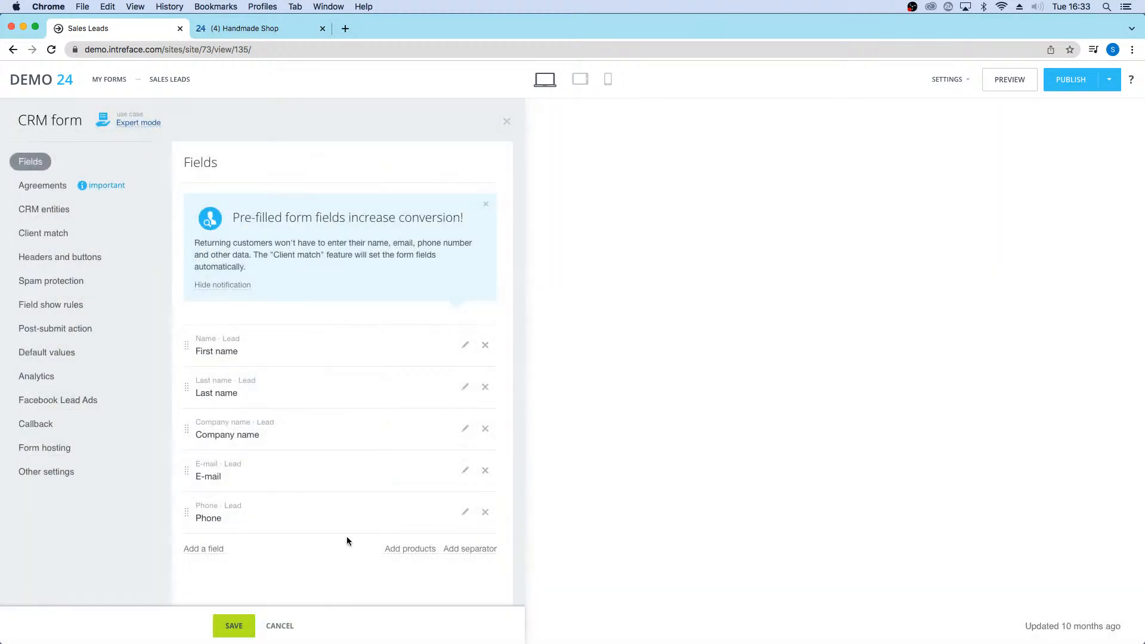
Step: Remove the Phone field from the Sales Leads form and look at the form's page settings
{"action": "left_click", "coordinate": [485, 512]}
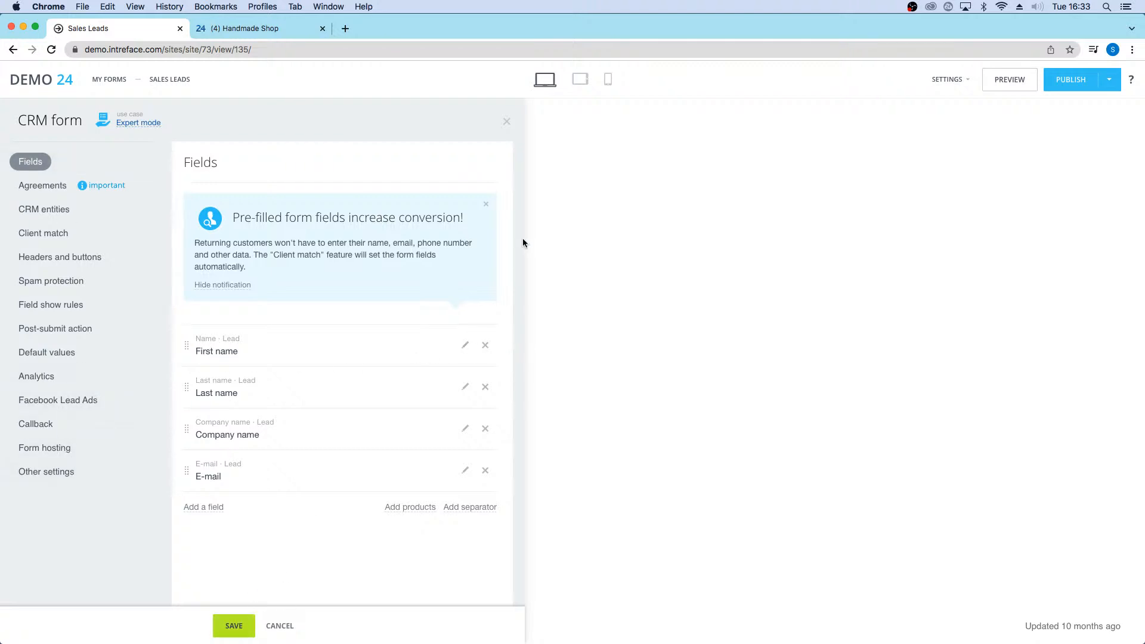
{"action": "left_click", "coordinate": [945, 81]}
{"action": "left_click", "coordinate": [935, 112]}
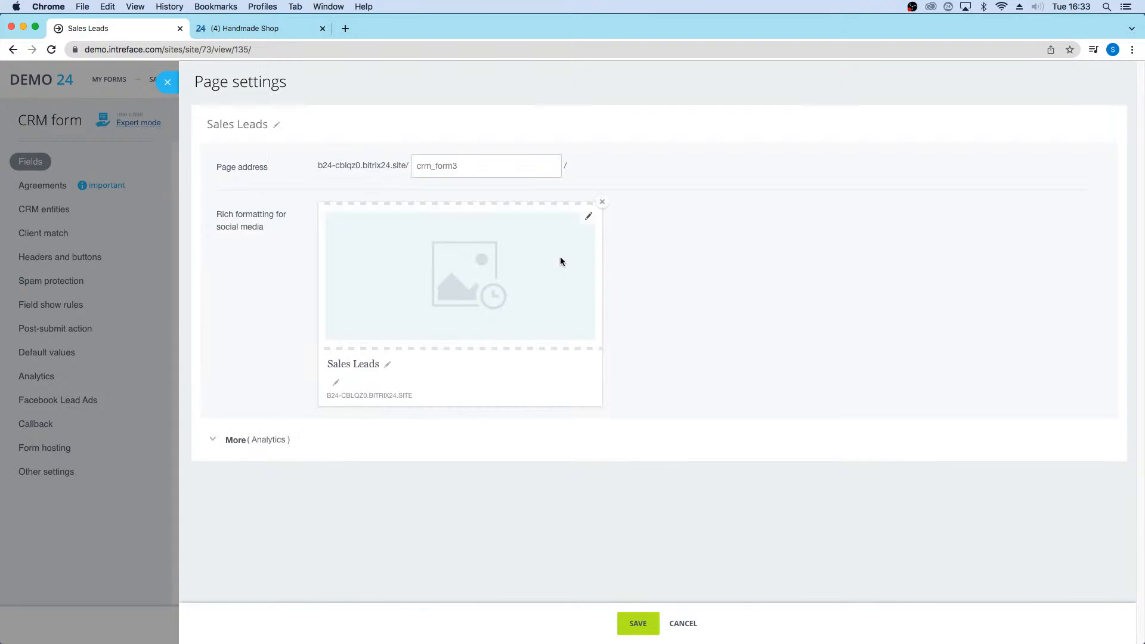
{"action": "left_click", "coordinate": [157, 80]}
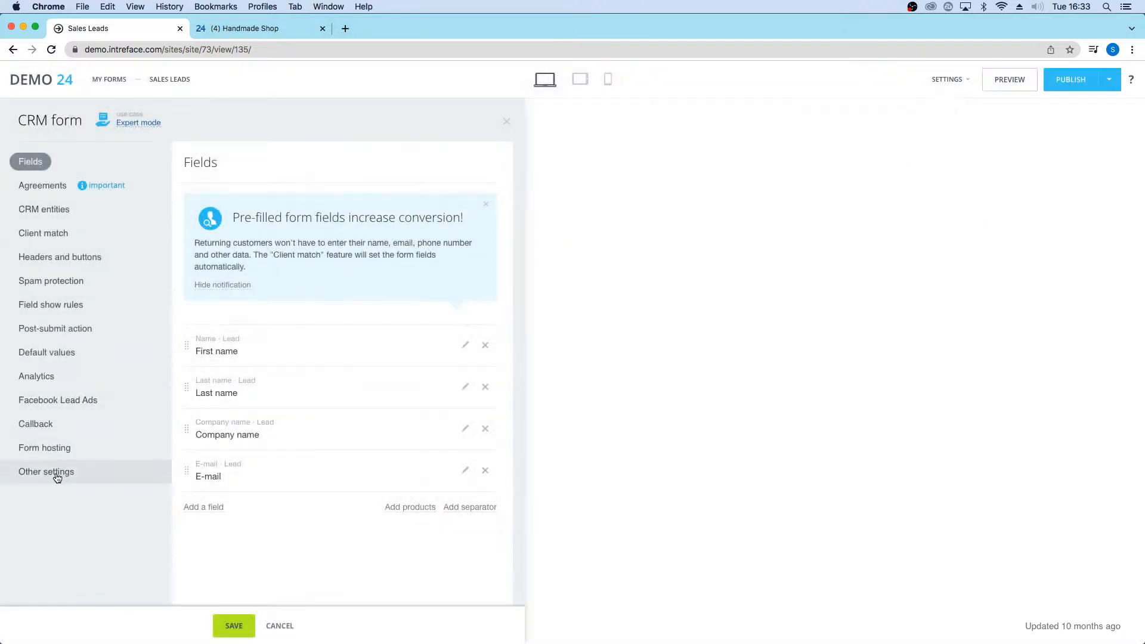
Step: Set the form hosting option to On external site and highlight the form's whole embed code
{"action": "left_click", "coordinate": [58, 465]}
{"action": "left_click", "coordinate": [53, 448]}
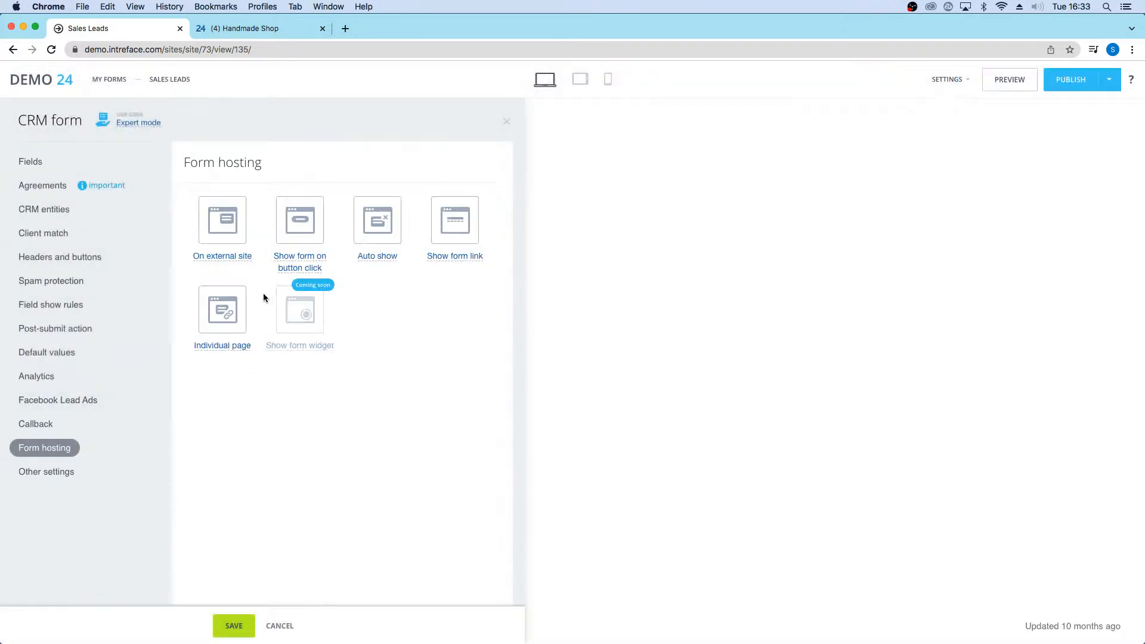
{"action": "left_click", "coordinate": [227, 236]}
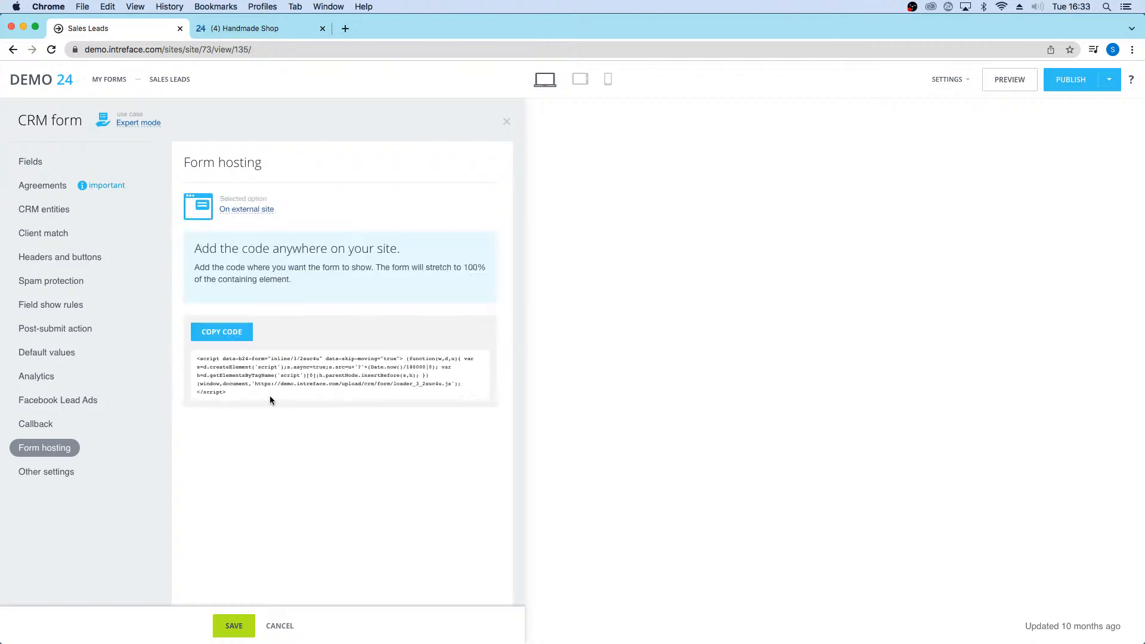
{"action": "left_click_drag", "start_coordinate": [270, 396], "coordinate": [248, 440]}
{"action": "left_click", "coordinate": [224, 388]}
{"action": "left_click_drag", "start_coordinate": [227, 391], "coordinate": [190, 361]}
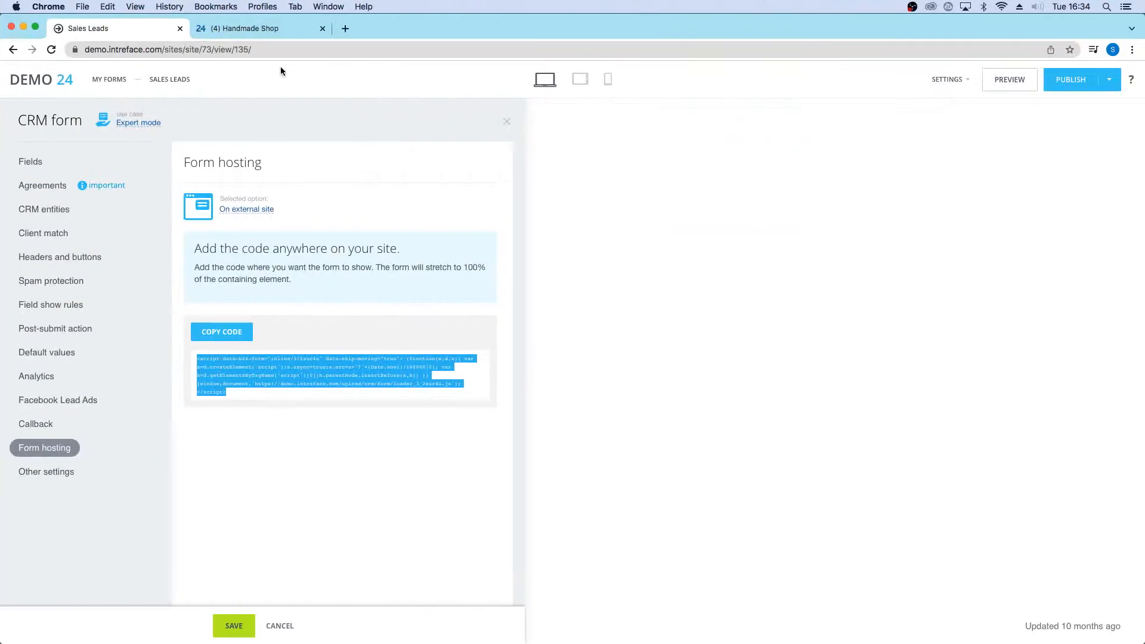
Step: Leave the form editor, show the CRM leads as a list, and open the New Lead entry whose source is Personal Contact
{"action": "left_click", "coordinate": [13, 50]}
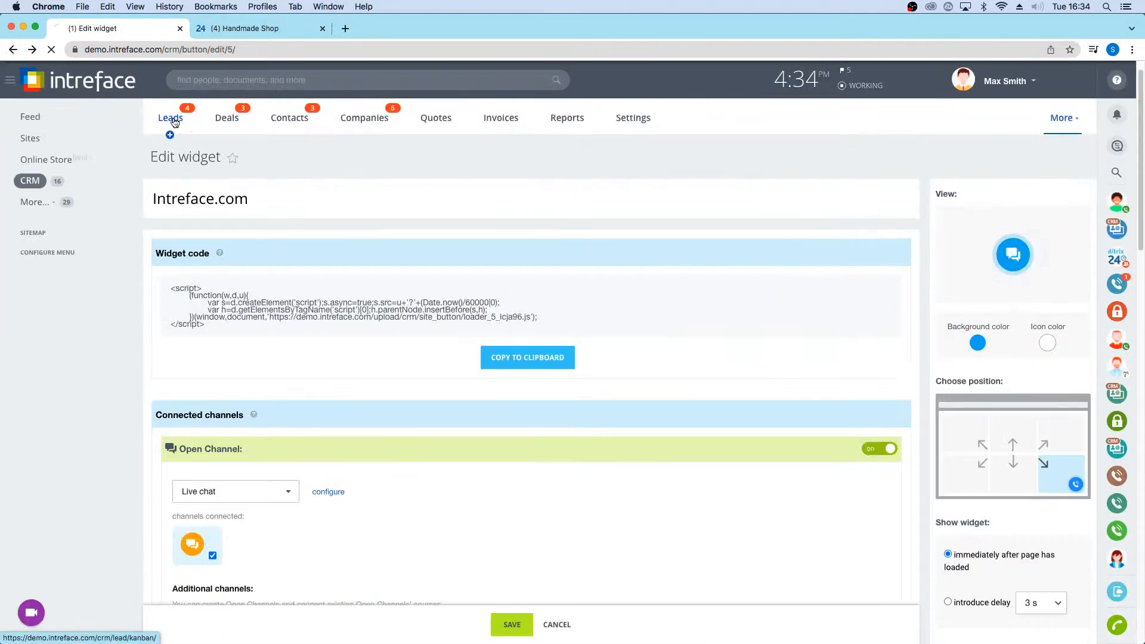
{"action": "left_click", "coordinate": [175, 123]}
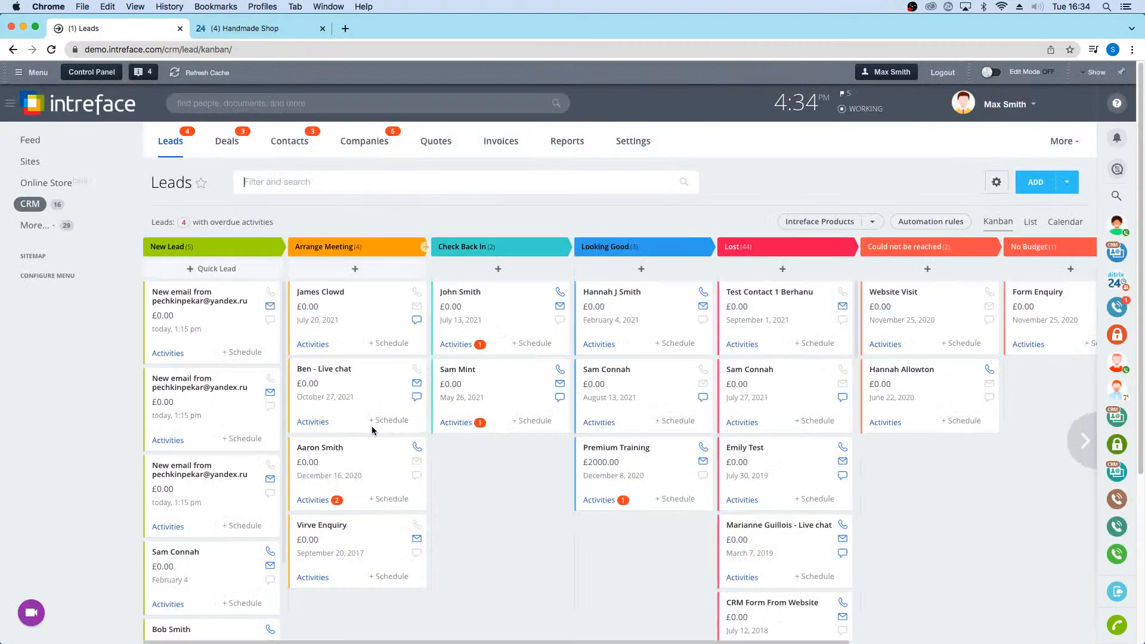
{"action": "left_click", "coordinate": [1032, 223]}
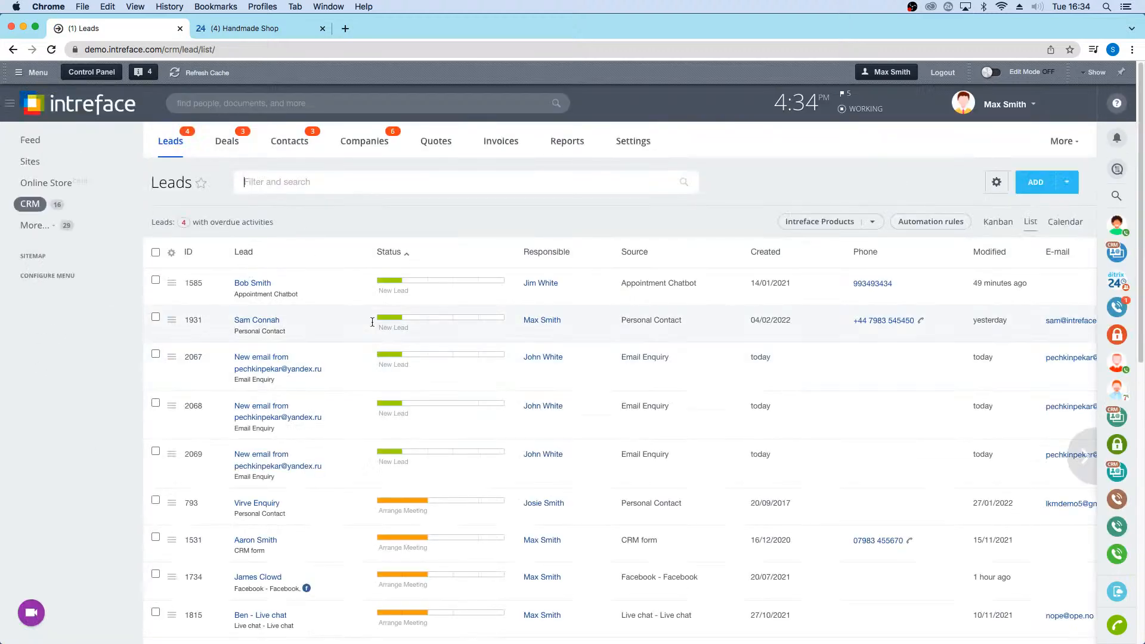
{"action": "left_click", "coordinate": [263, 321]}
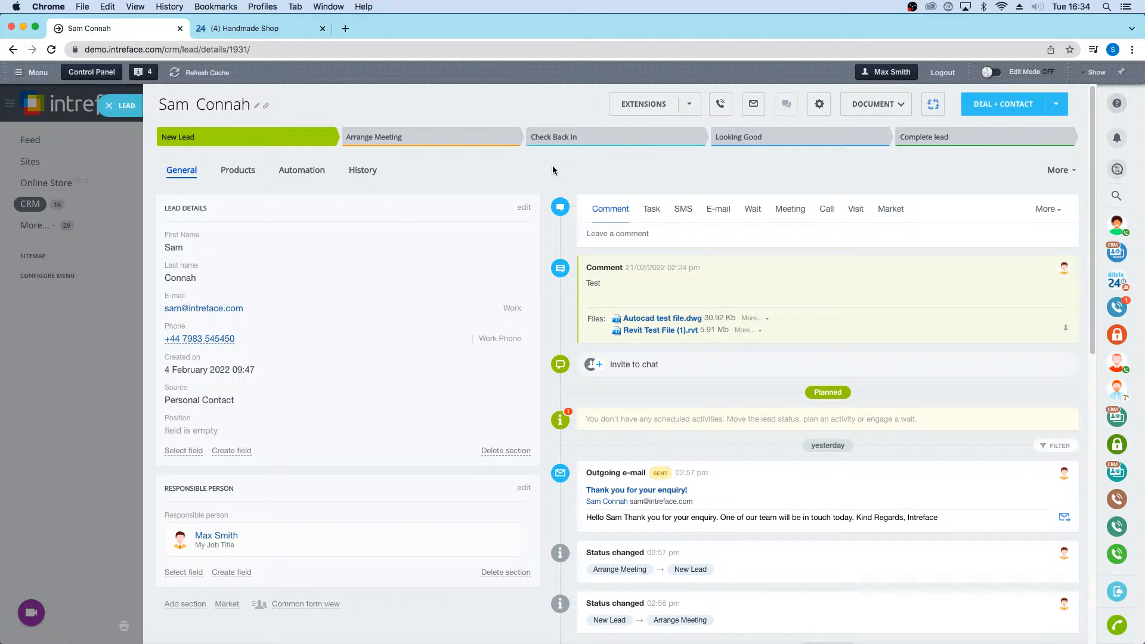
Step: Open the lead's automation rules for editing, look at the New Lead stage's Send email rule, and close it without saving
{"action": "left_click", "coordinate": [302, 170]}
{"action": "left_click", "coordinate": [1008, 220]}
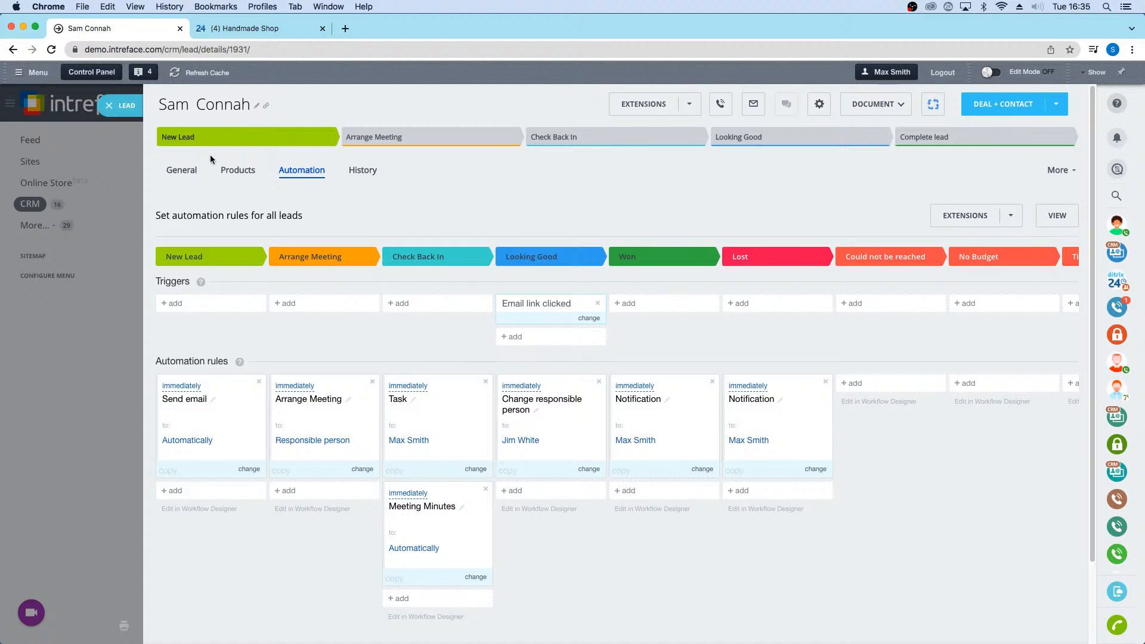
{"action": "left_click", "coordinate": [184, 395]}
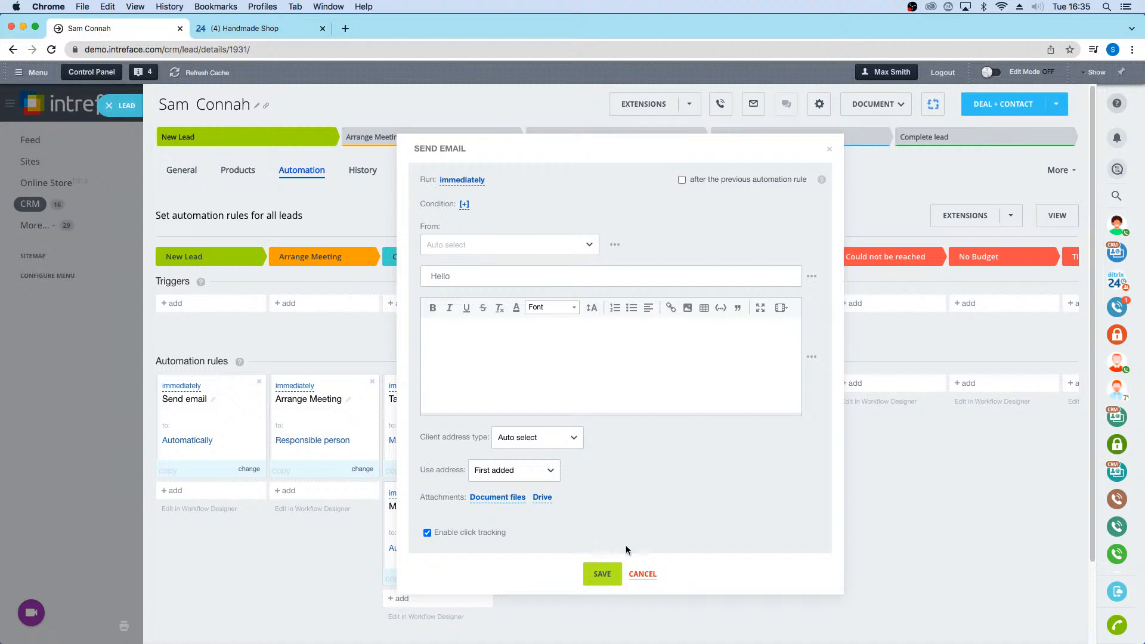
{"action": "left_click", "coordinate": [642, 574]}
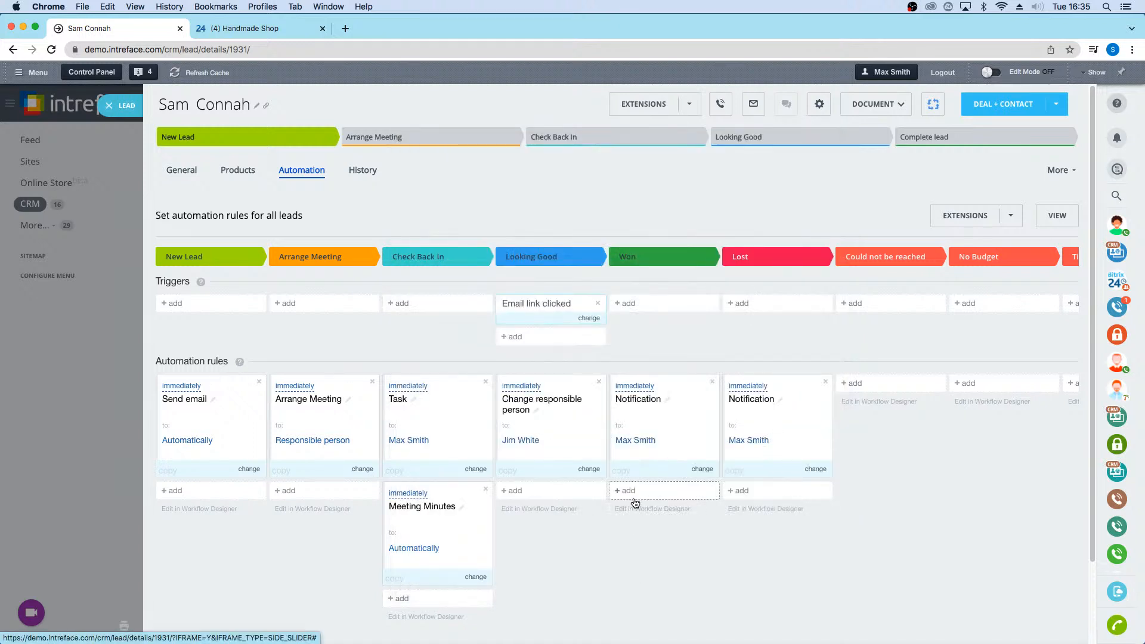
Step: Move the Task automation rule from Check Back In to New Lead and look through the employee rules that can be added there
{"action": "left_click_drag", "start_coordinate": [398, 396], "coordinate": [182, 500]}
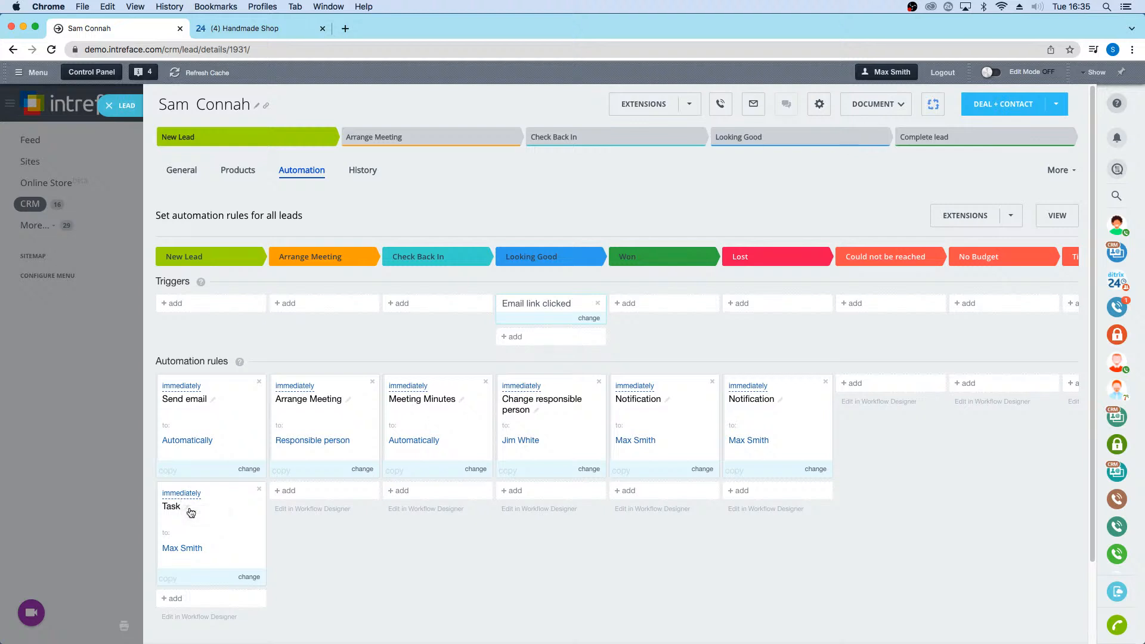
{"action": "left_click", "coordinate": [205, 600]}
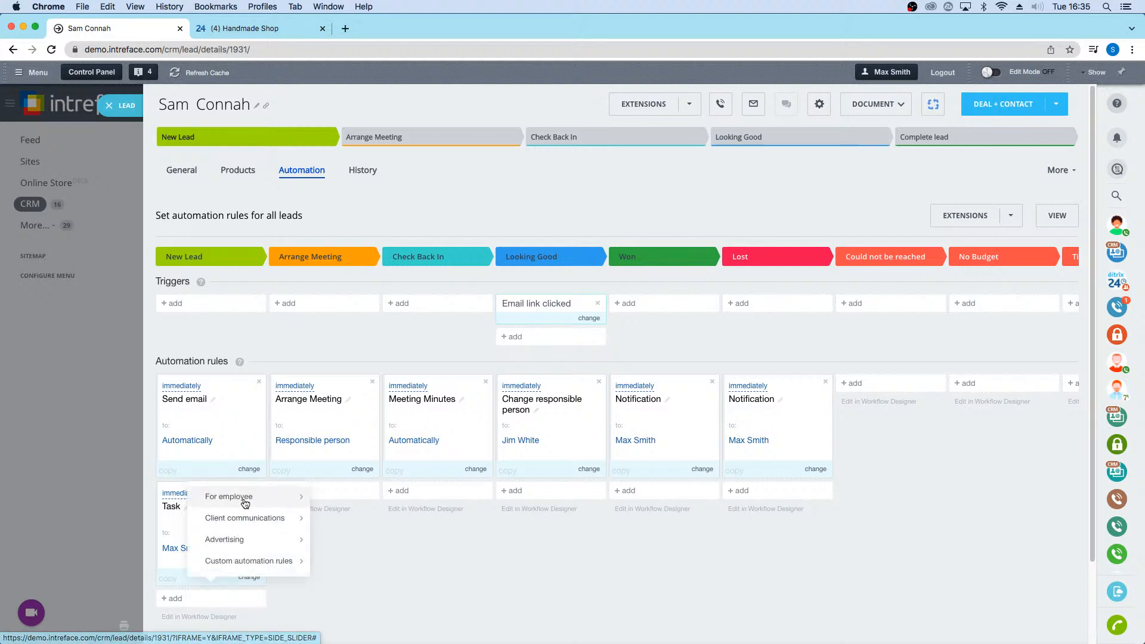
{"action": "mouse_move", "coordinate": [244, 503]}
{"action": "scroll", "coordinate": [370, 513], "scroll_direction": "down", "scroll_amount": 5}
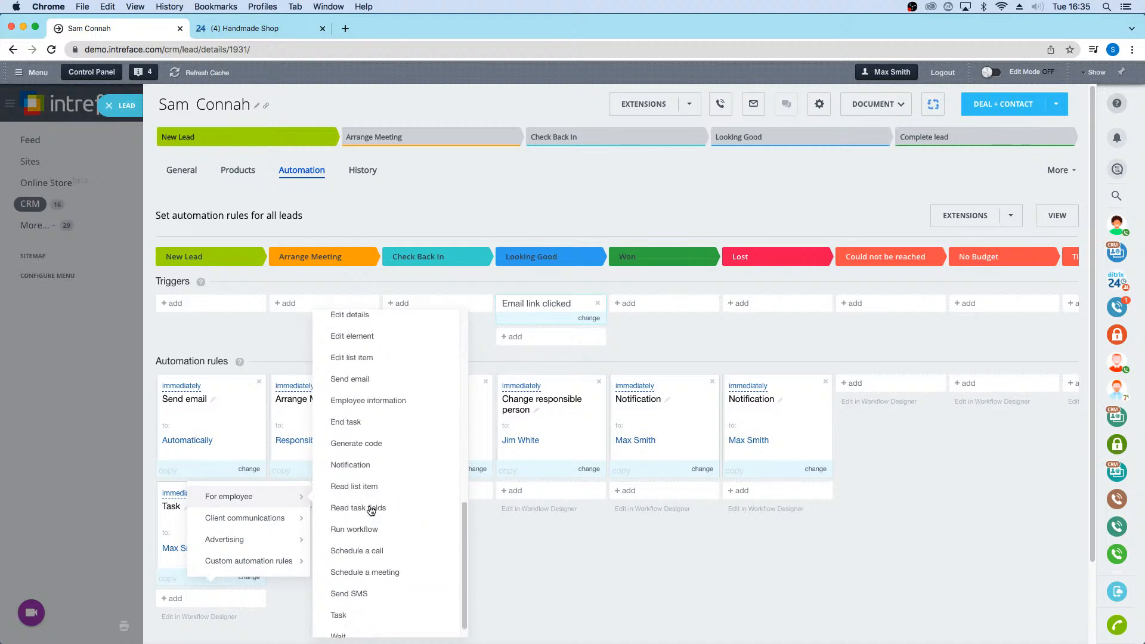
{"action": "left_click", "coordinate": [517, 557]}
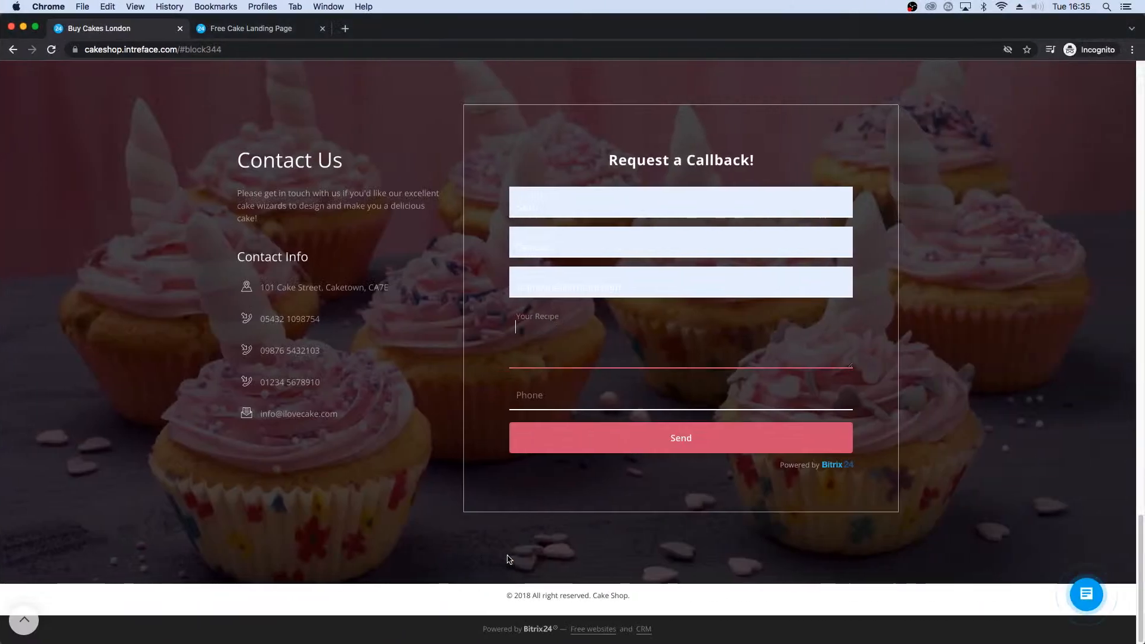
Step: Look over the cake shop site and the Free Cake landing page, and return to the lead's automation rules
{"action": "scroll", "coordinate": [328, 354], "scroll_direction": "up", "scroll_amount": 5}
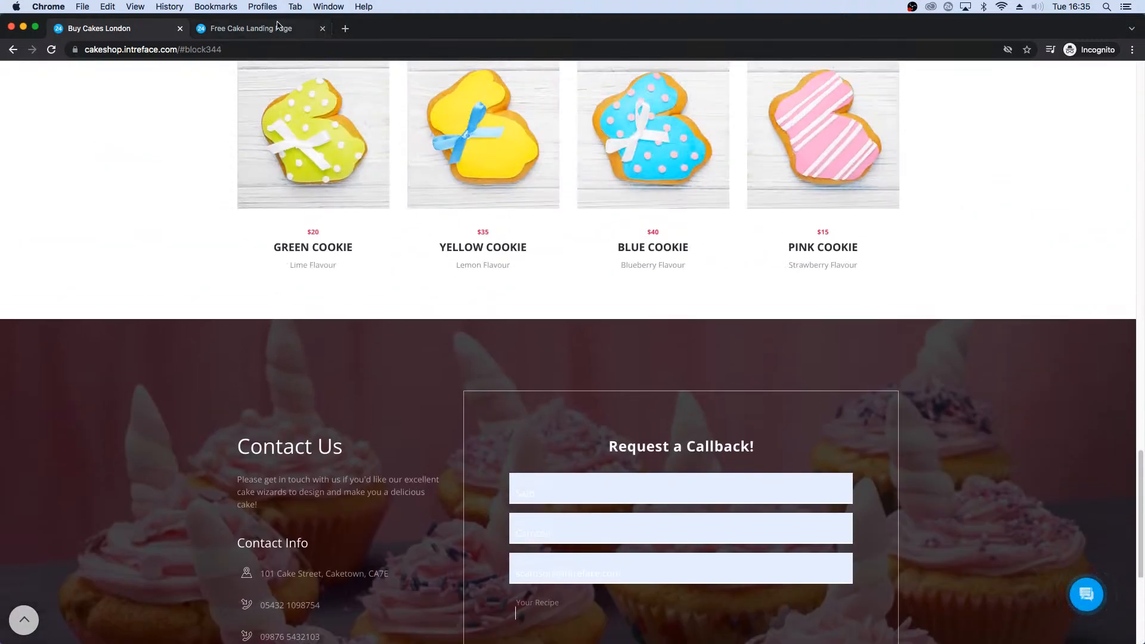
{"action": "left_click", "coordinate": [292, 28]}
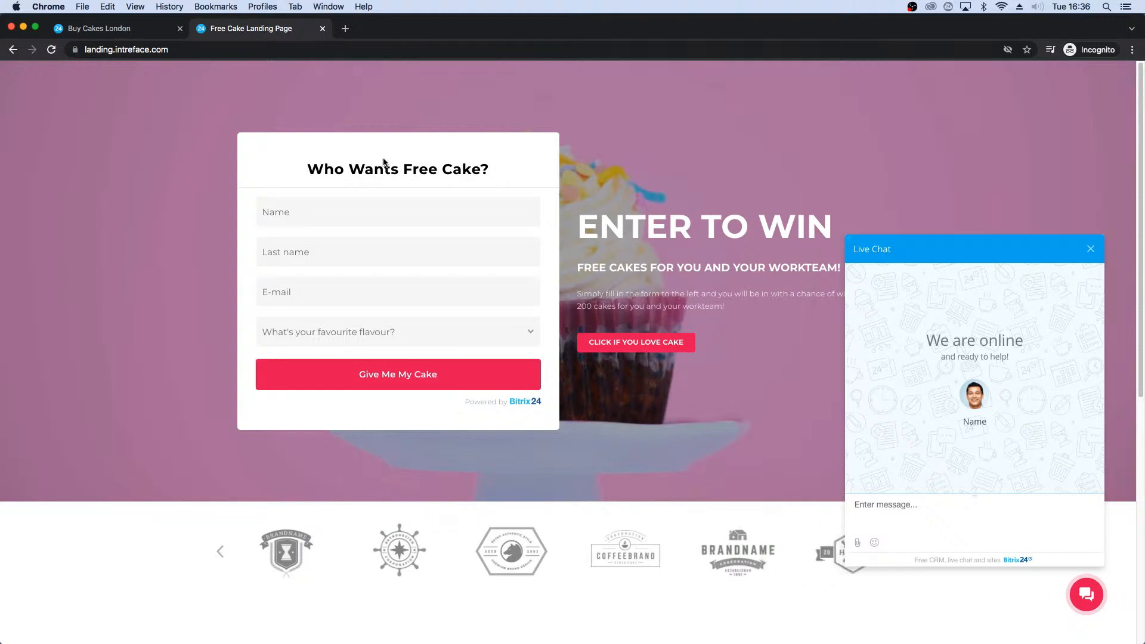
{"action": "key", "text": "ctrl+Left"}
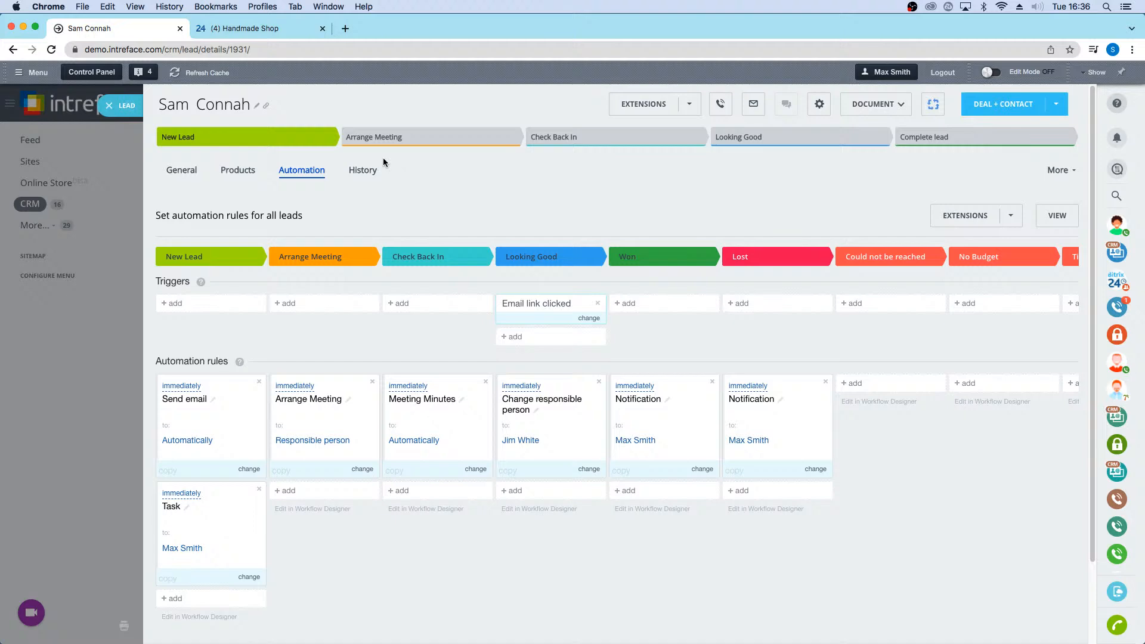
Step: Close the lead and open the Contact Center from the hidden sections
{"action": "left_click", "coordinate": [109, 112]}
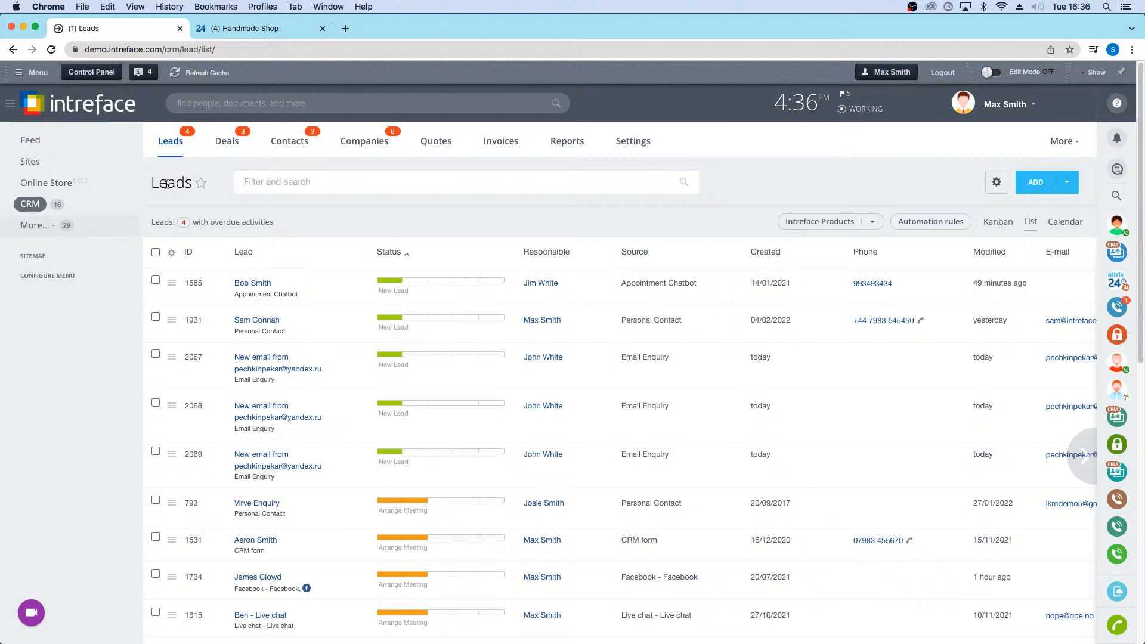
{"action": "left_click", "coordinate": [65, 226]}
{"action": "left_click", "coordinate": [55, 359]}
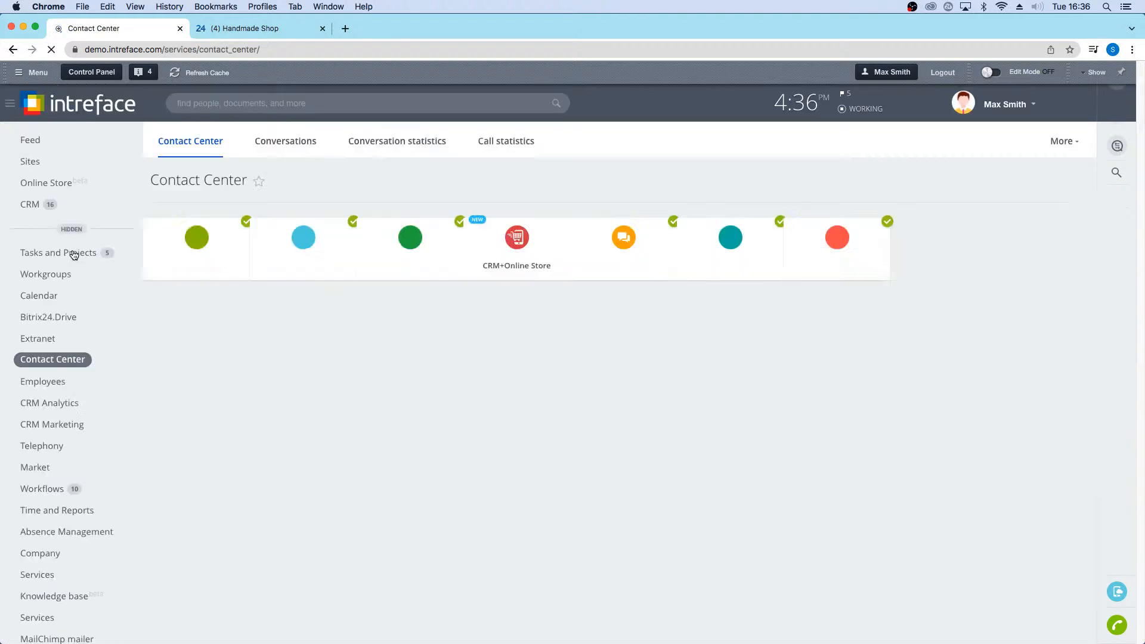
Step: Look through the Live chat open channels and open the settings of the channel named Live chat
{"action": "left_click", "coordinate": [335, 358]}
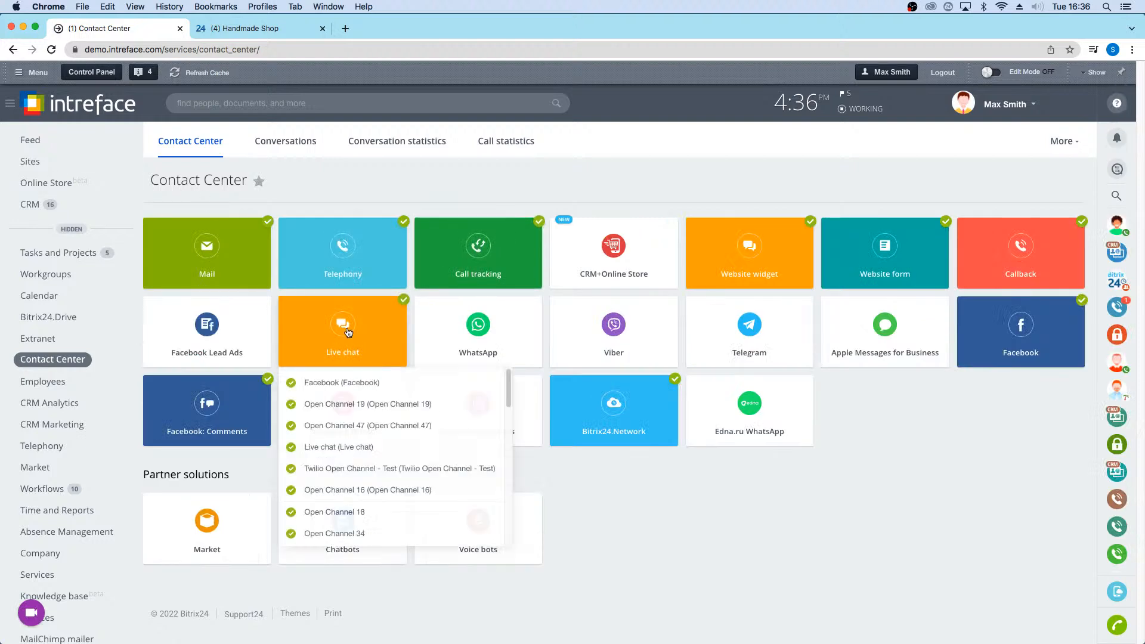
{"action": "scroll", "coordinate": [351, 459], "scroll_direction": "down", "scroll_amount": 10}
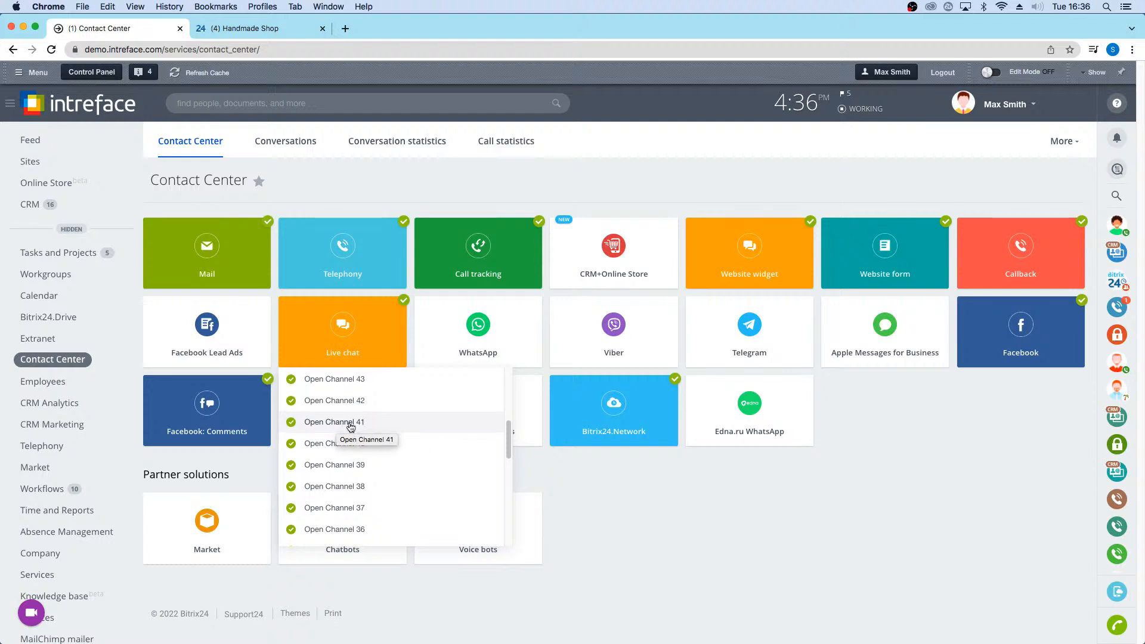
{"action": "scroll", "coordinate": [352, 427], "scroll_direction": "up", "scroll_amount": 1}
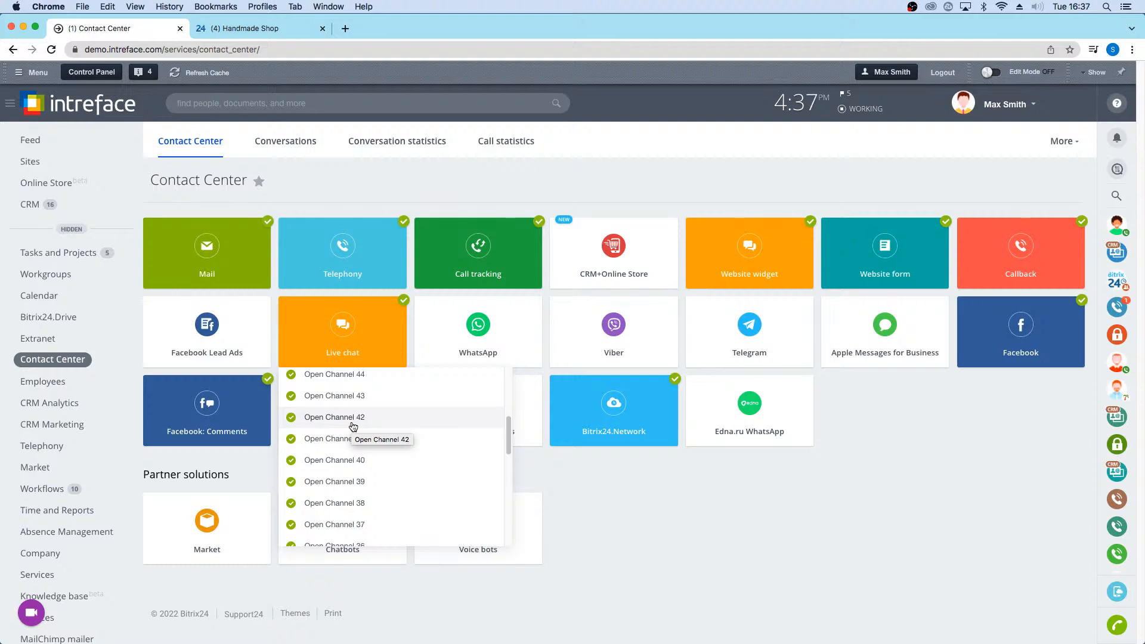
{"action": "scroll", "coordinate": [353, 427], "scroll_direction": "up", "scroll_amount": 10}
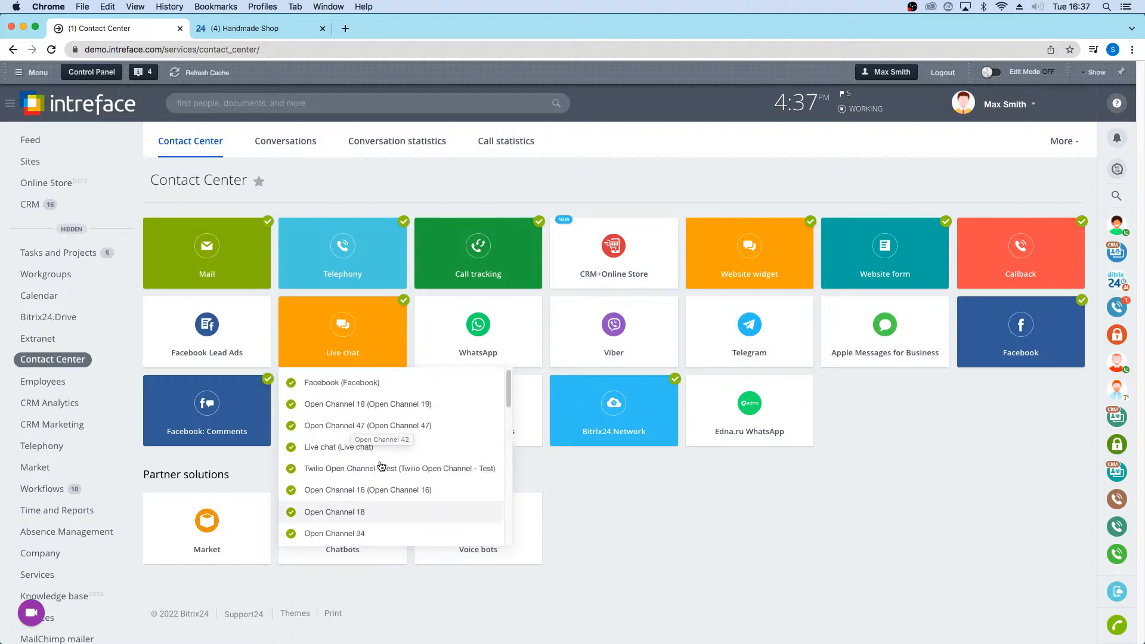
{"action": "left_click", "coordinate": [352, 449]}
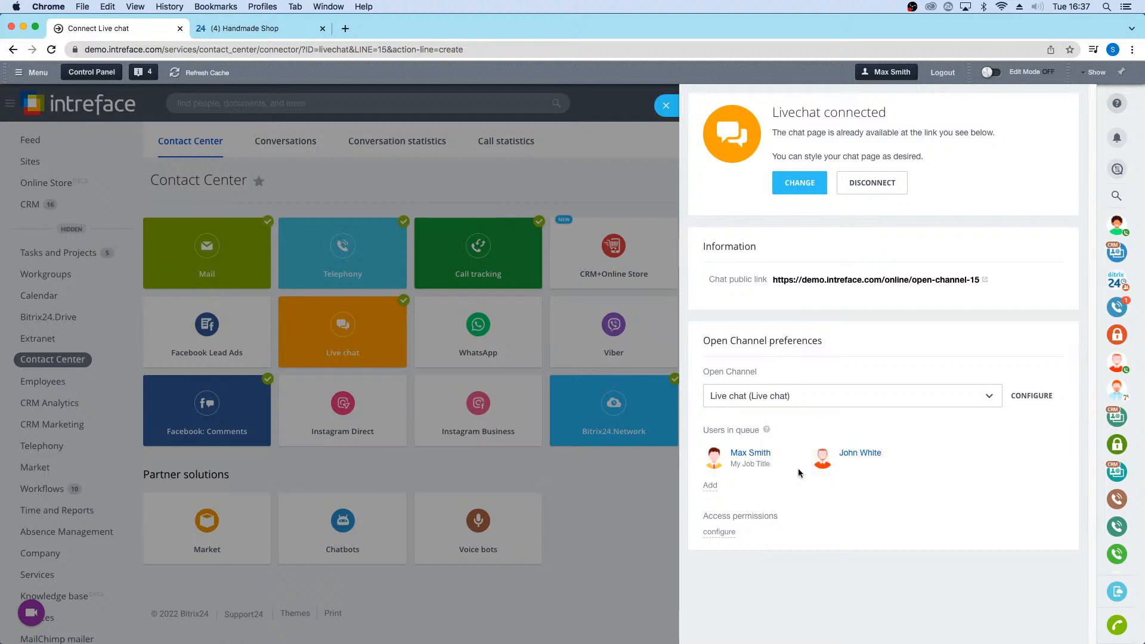
Step: Add the second employee in the user list to the Live chat channel's queue, and close the channel settings
{"action": "left_click", "coordinate": [711, 486]}
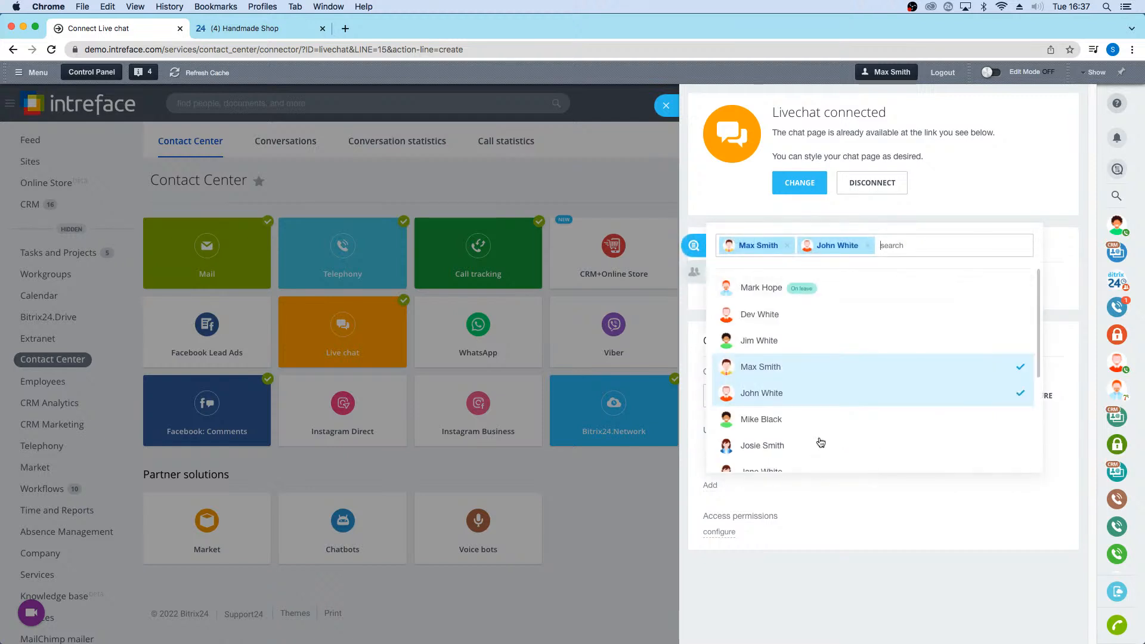
{"action": "left_click", "coordinate": [776, 320]}
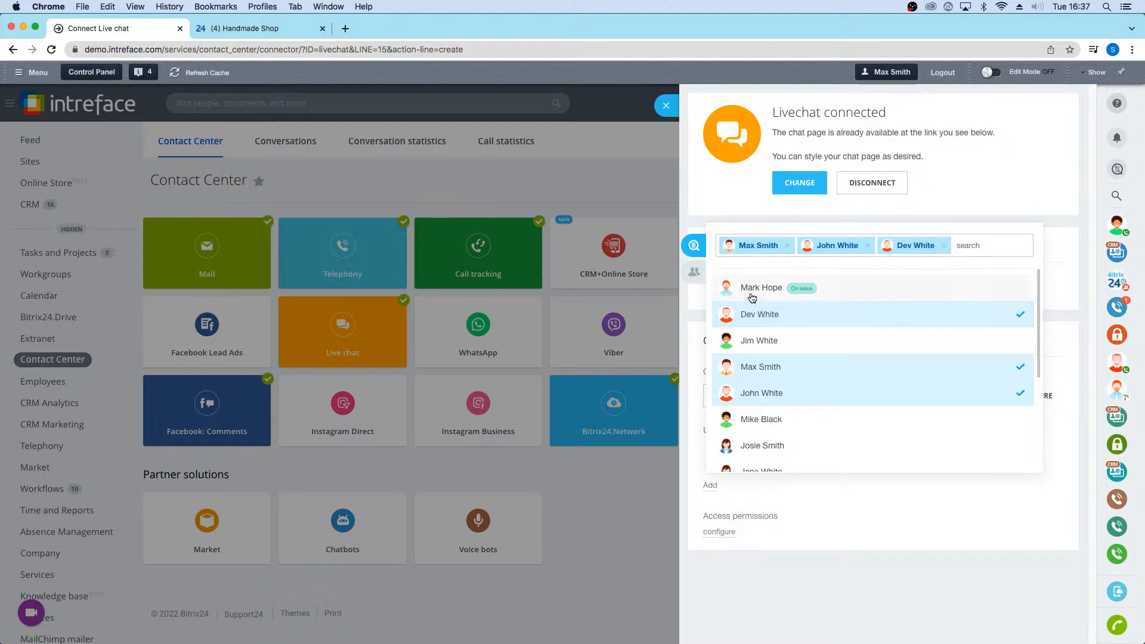
{"action": "left_click", "coordinate": [860, 531]}
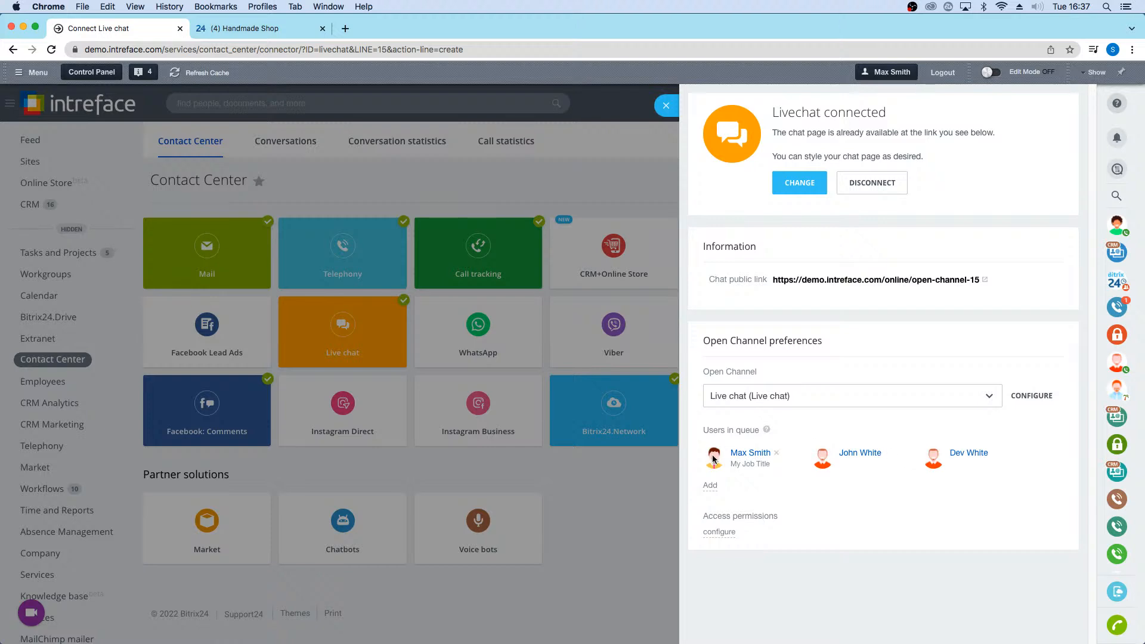
{"action": "left_click", "coordinate": [666, 105]}
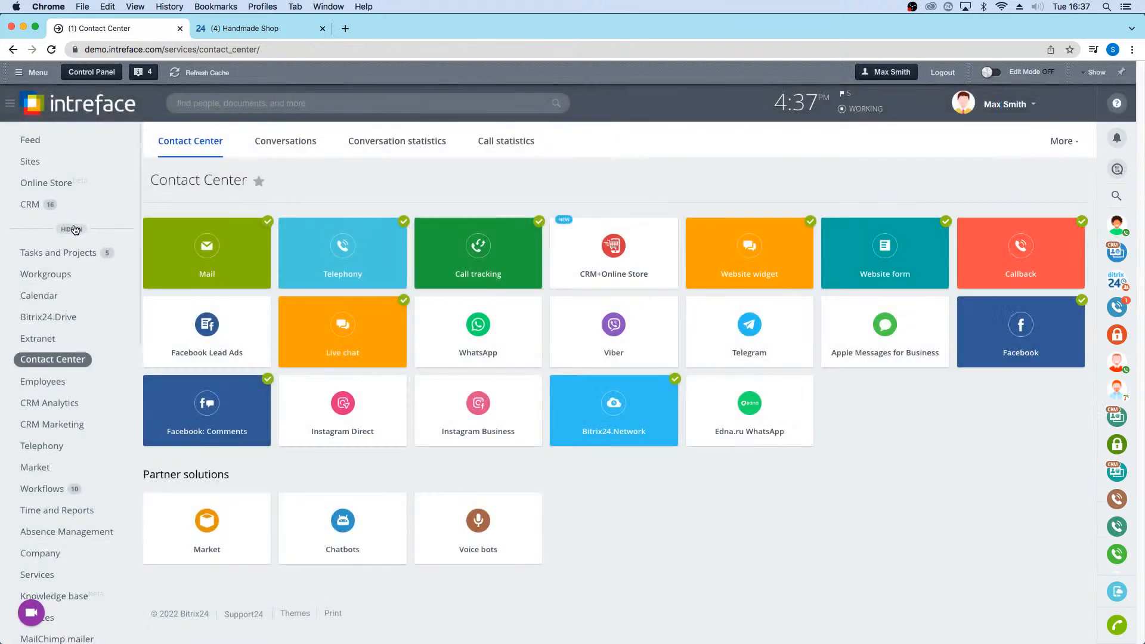
{"action": "left_click", "coordinate": [73, 229]}
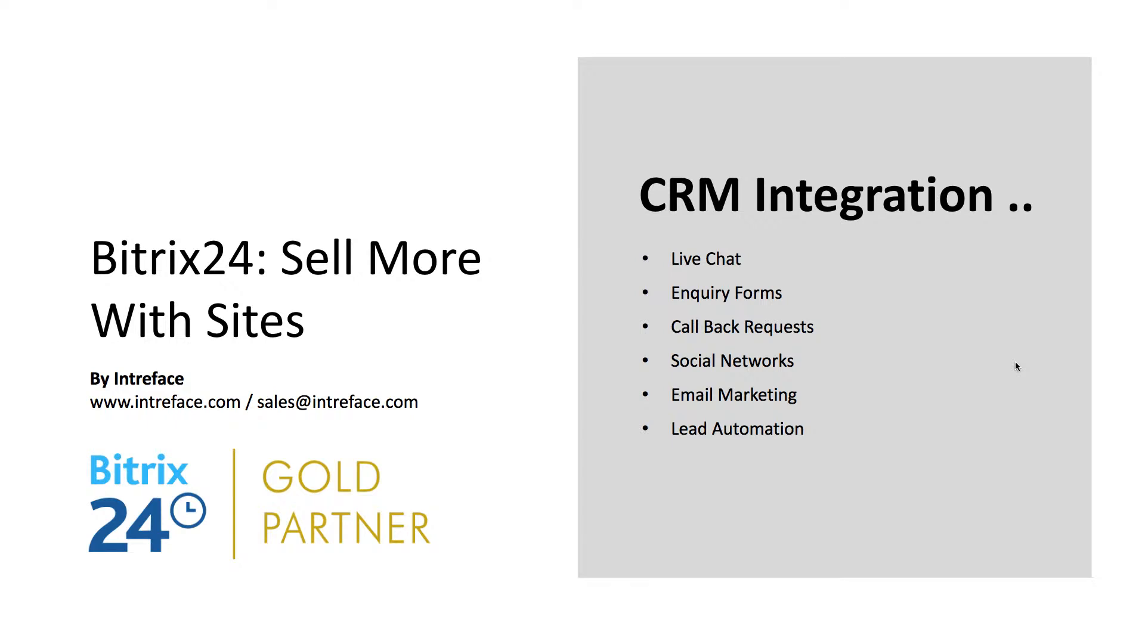
{"action": "key", "text": "Right"}
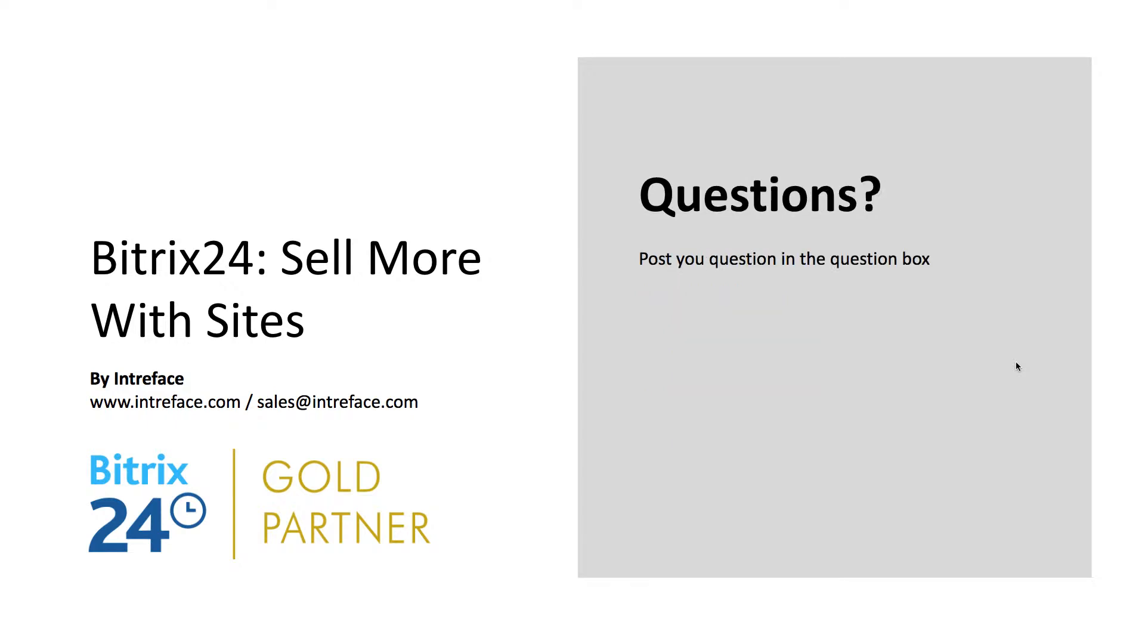
{"action": "key", "text": "Left"}
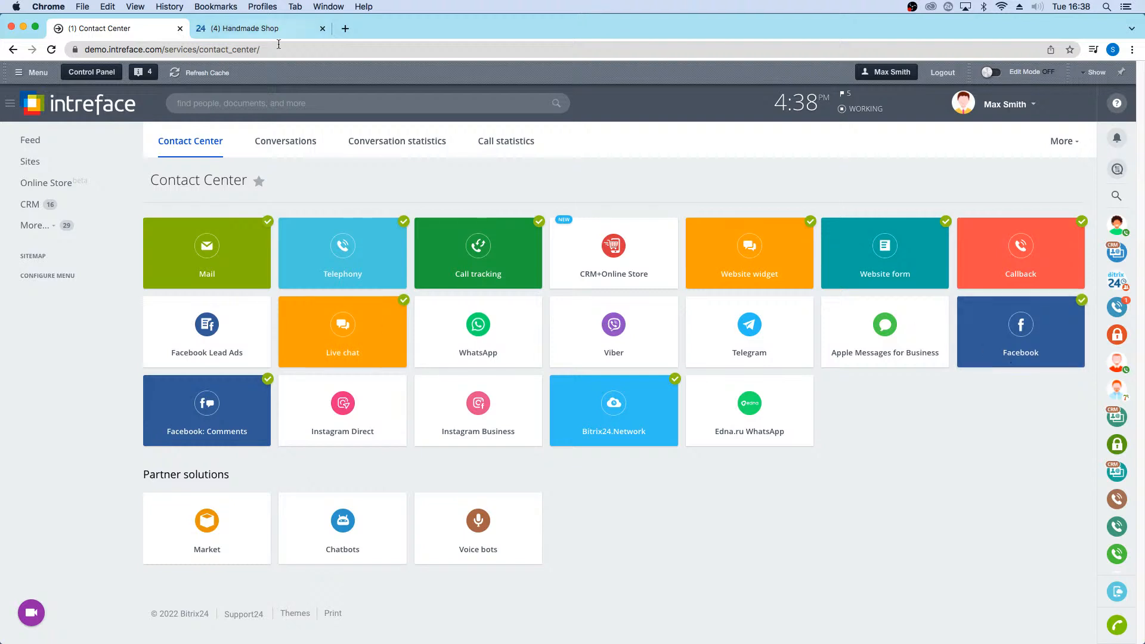
Step: Open the conversation statistics, examine the channel load, session, reply time, satisfaction and activity reports, and dismiss the demo view notice
{"action": "left_click", "coordinate": [397, 143]}
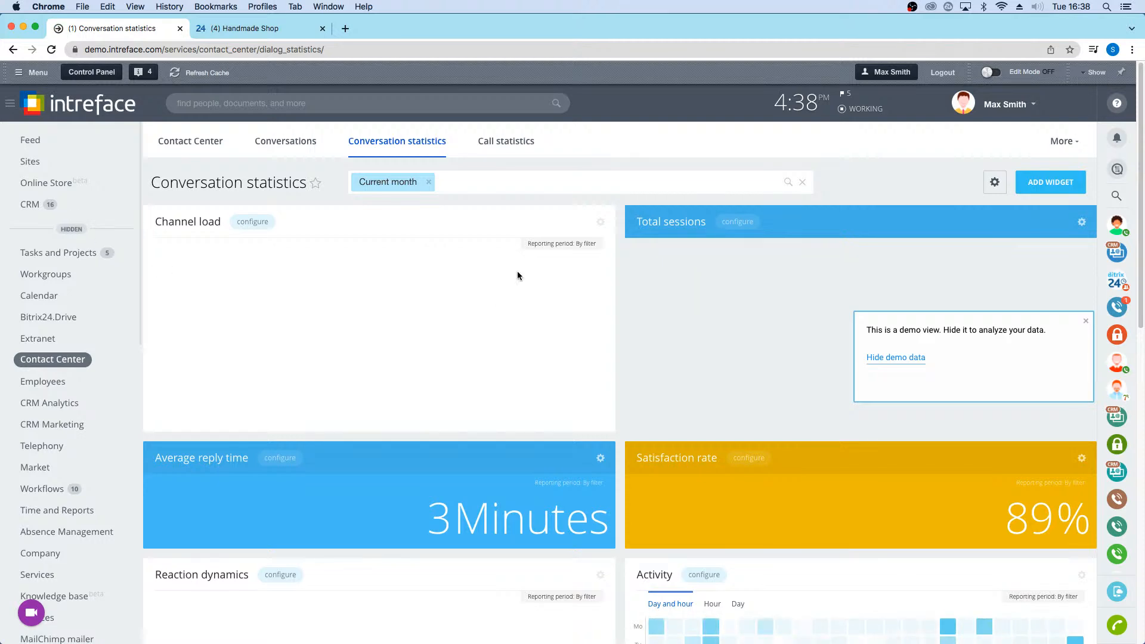
{"action": "scroll", "coordinate": [501, 382], "scroll_direction": "down", "scroll_amount": 5}
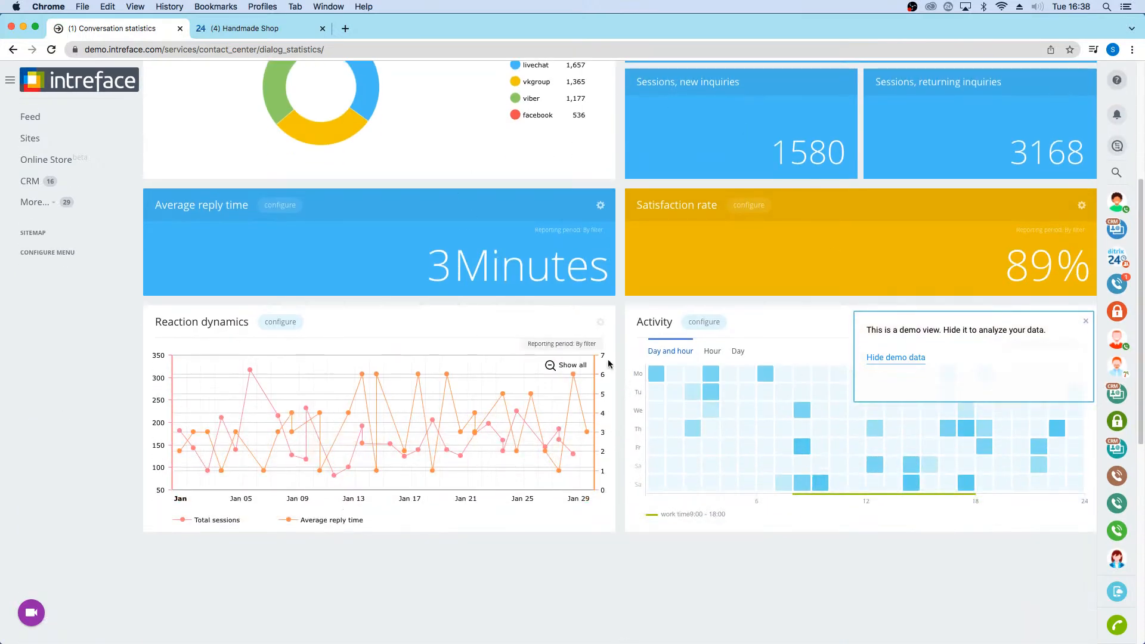
{"action": "scroll", "coordinate": [574, 366], "scroll_direction": "up", "scroll_amount": 5}
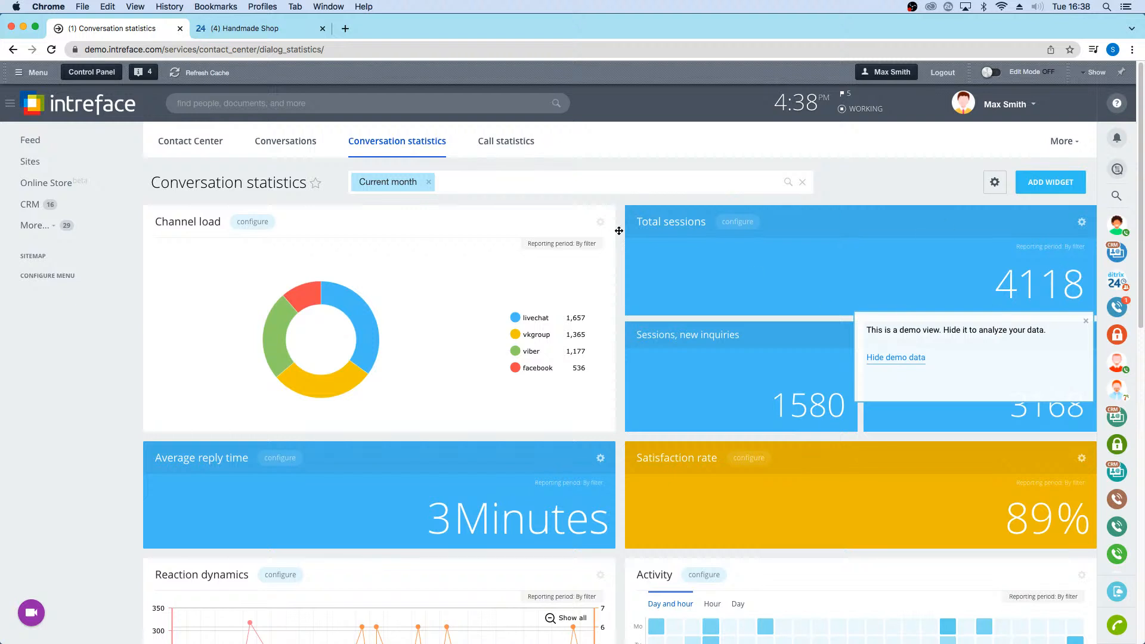
{"action": "scroll", "coordinate": [359, 365], "scroll_direction": "down", "scroll_amount": 4}
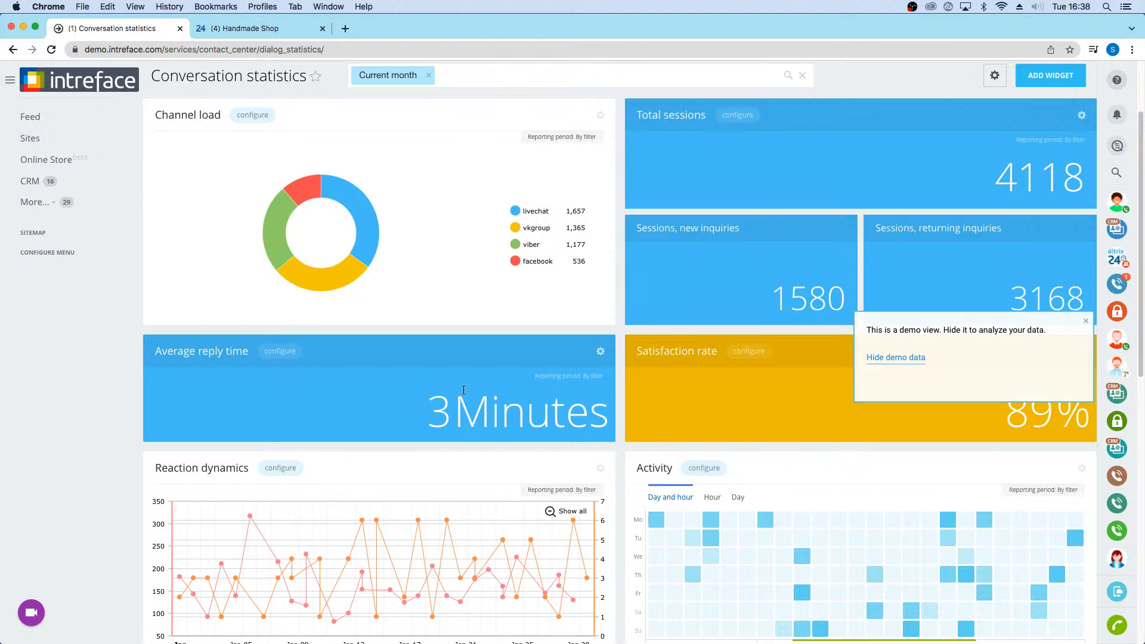
{"action": "scroll", "coordinate": [464, 391], "scroll_direction": "down", "scroll_amount": 2}
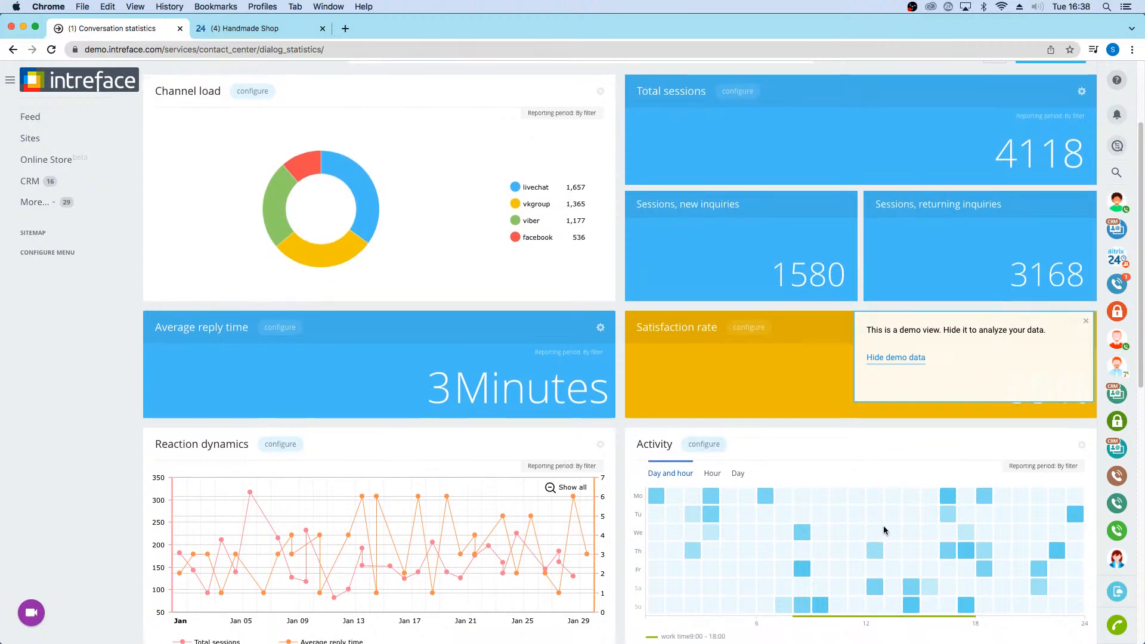
{"action": "scroll", "coordinate": [718, 455], "scroll_direction": "down", "scroll_amount": 1}
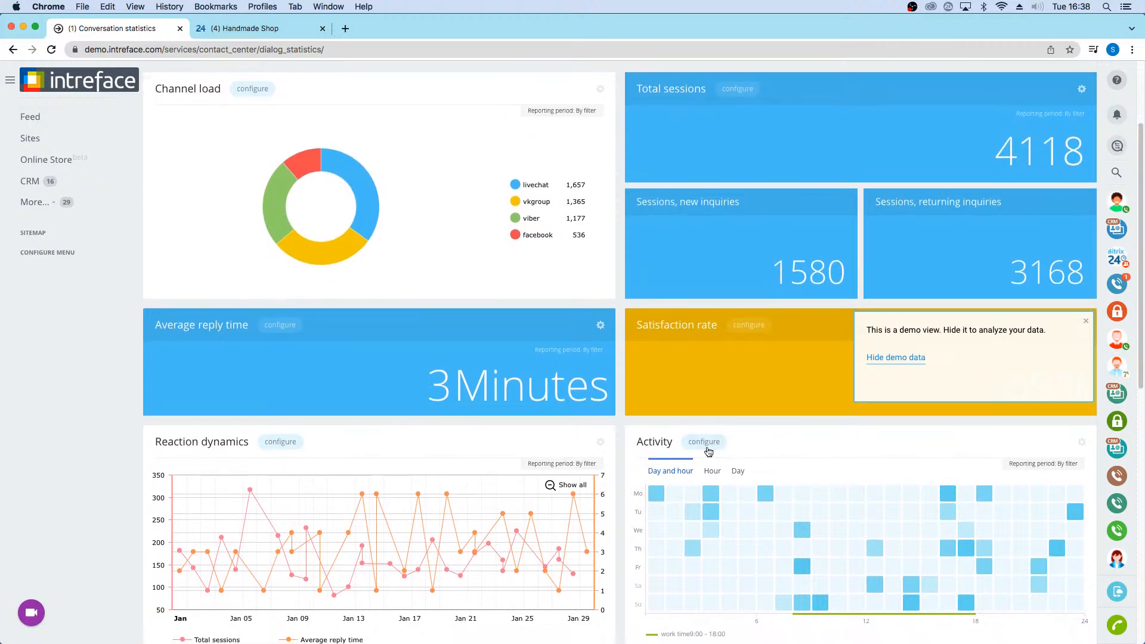
{"action": "left_click", "coordinate": [1087, 324]}
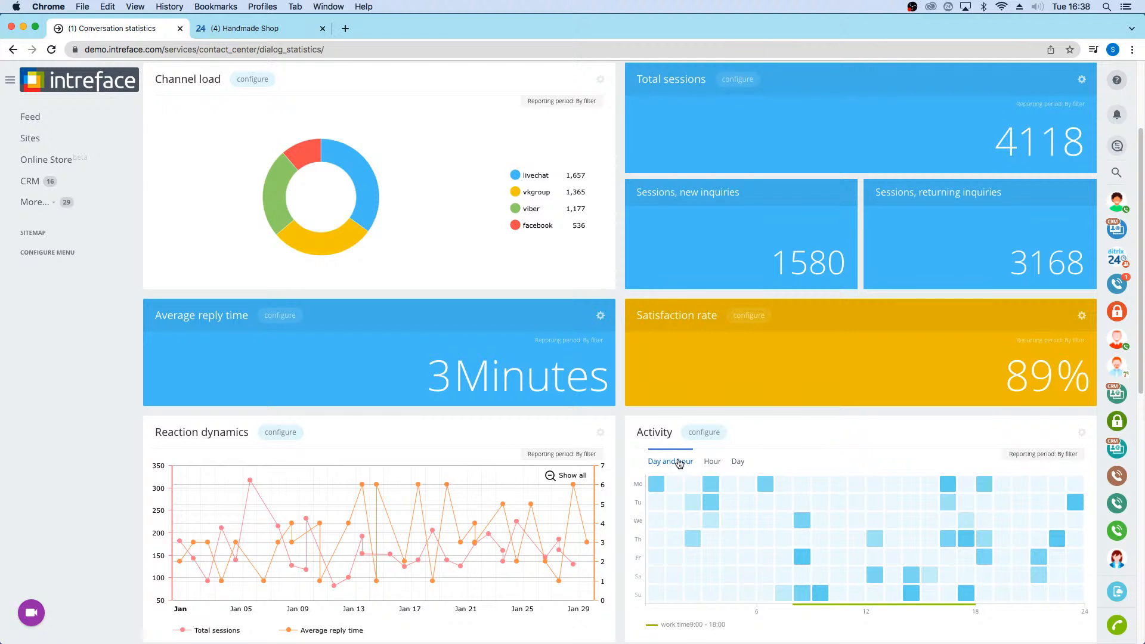
Step: Examine the sessions for 9:00 - 10:00 in the Activity report, and look at the reports available for adding as widgets
{"action": "mouse_move", "coordinate": [825, 593]}
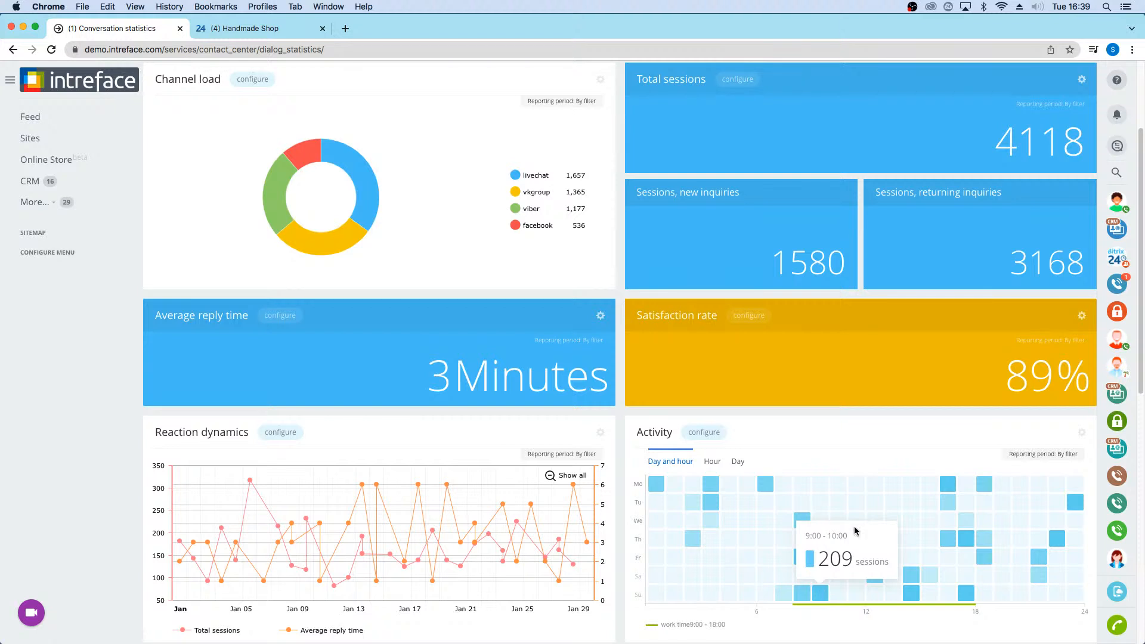
{"action": "scroll", "coordinate": [920, 481], "scroll_direction": "up", "scroll_amount": 5}
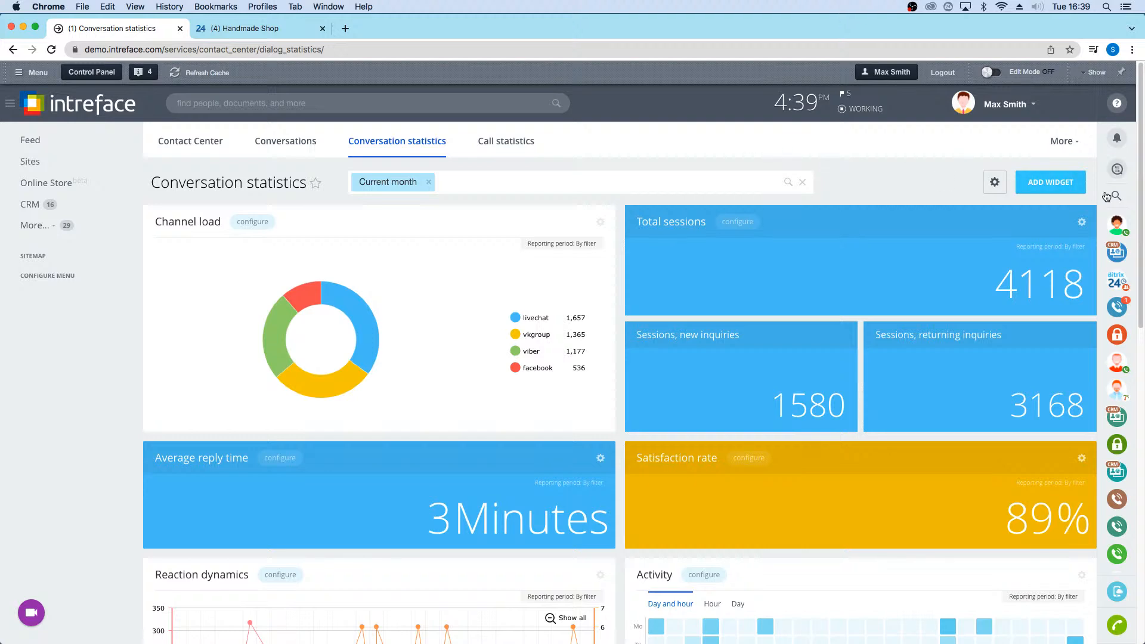
{"action": "left_click", "coordinate": [1035, 179]}
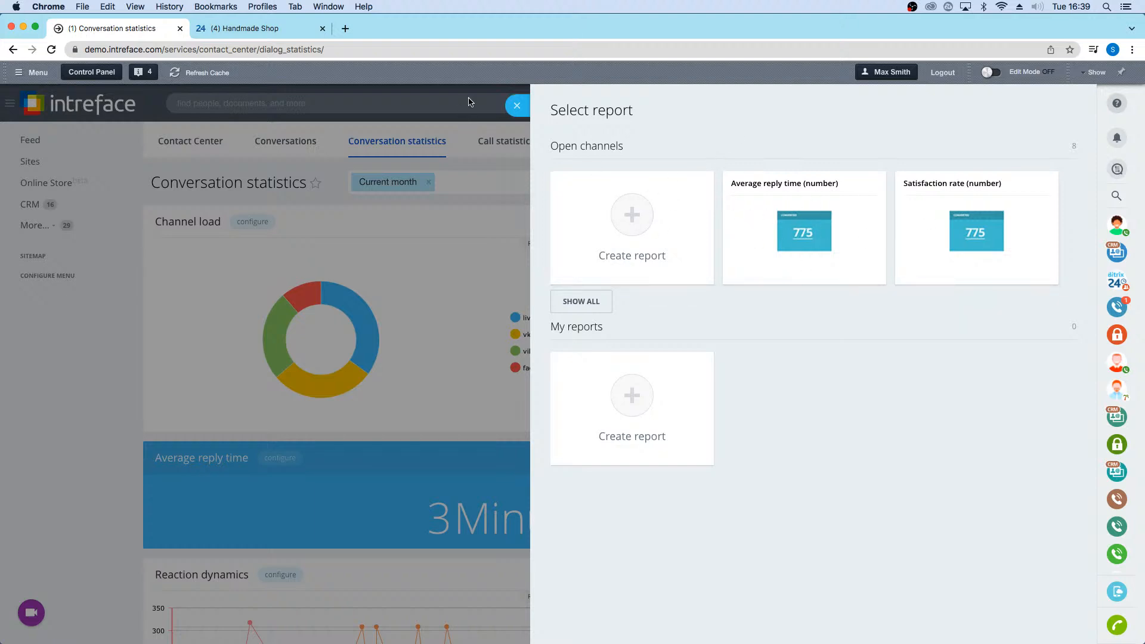
{"action": "left_click", "coordinate": [516, 105]}
Step: Filter the conversation statistics by a yearly reporting period of 2021
{"action": "left_click", "coordinate": [513, 182]}
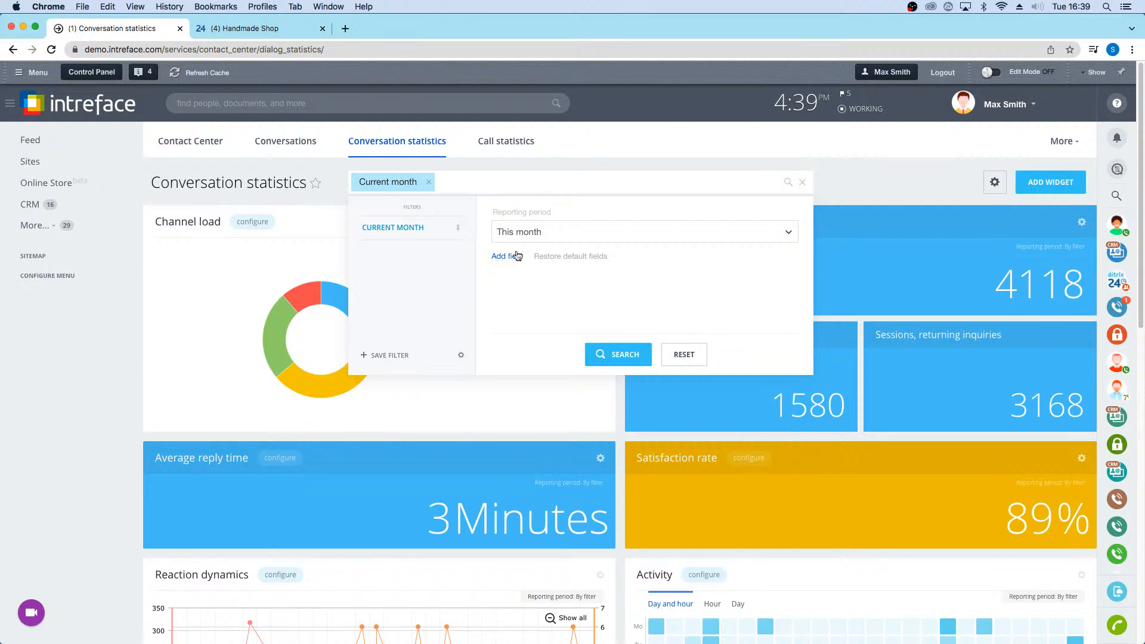
{"action": "left_click", "coordinate": [529, 235]}
{"action": "scroll", "coordinate": [530, 298], "scroll_direction": "down", "scroll_amount": 3}
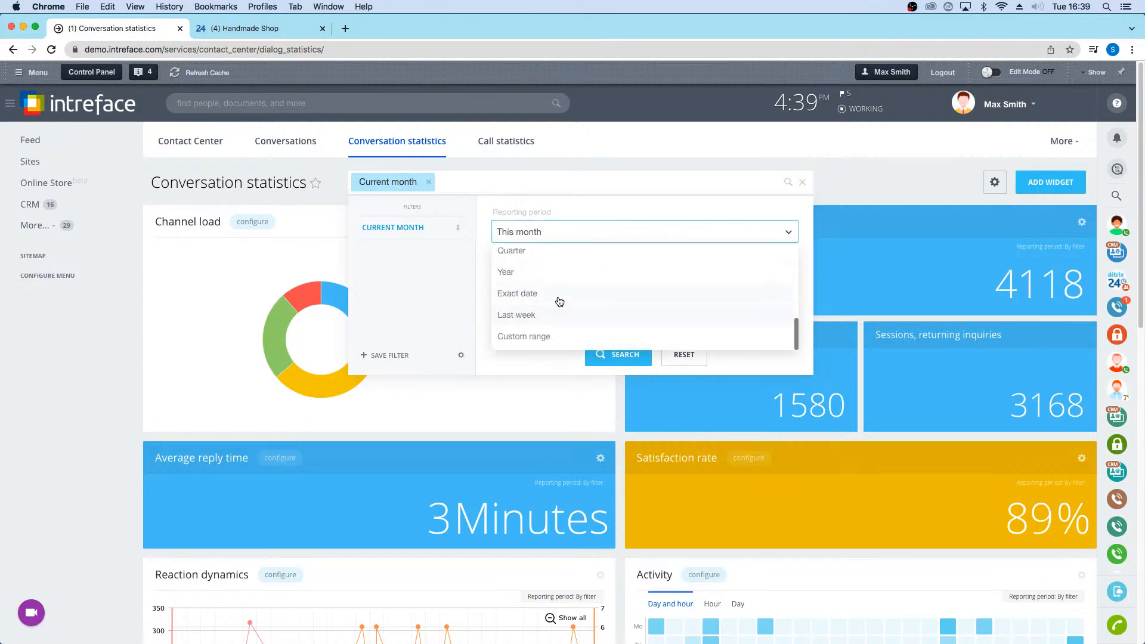
{"action": "left_click", "coordinate": [514, 284]}
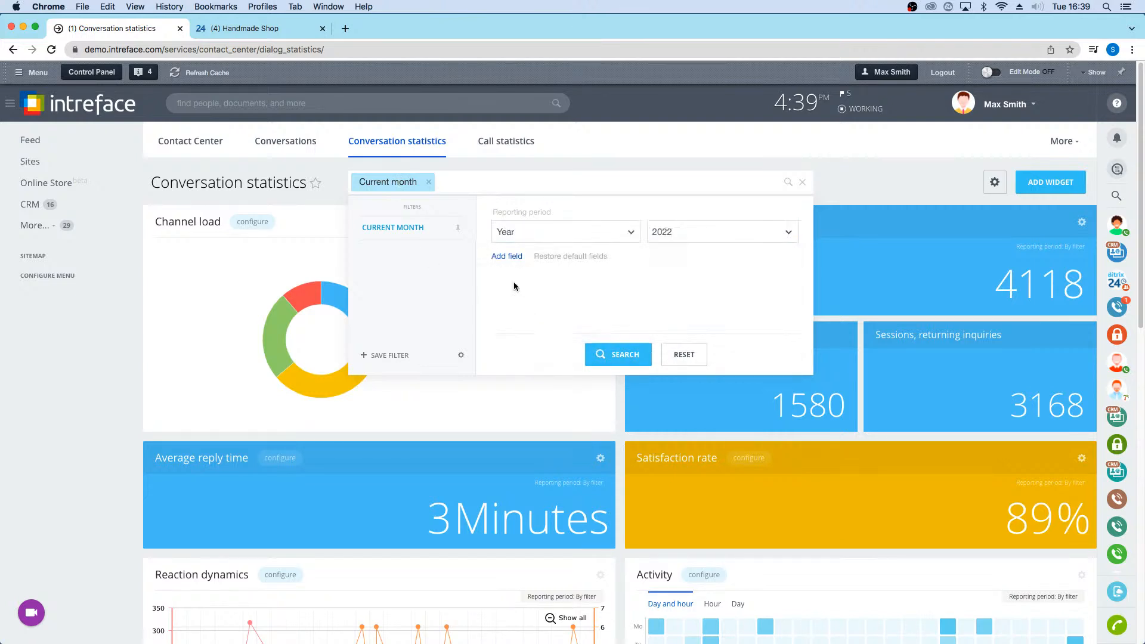
{"action": "left_click", "coordinate": [710, 240]}
{"action": "scroll", "coordinate": [680, 325], "scroll_direction": "down", "scroll_amount": 2}
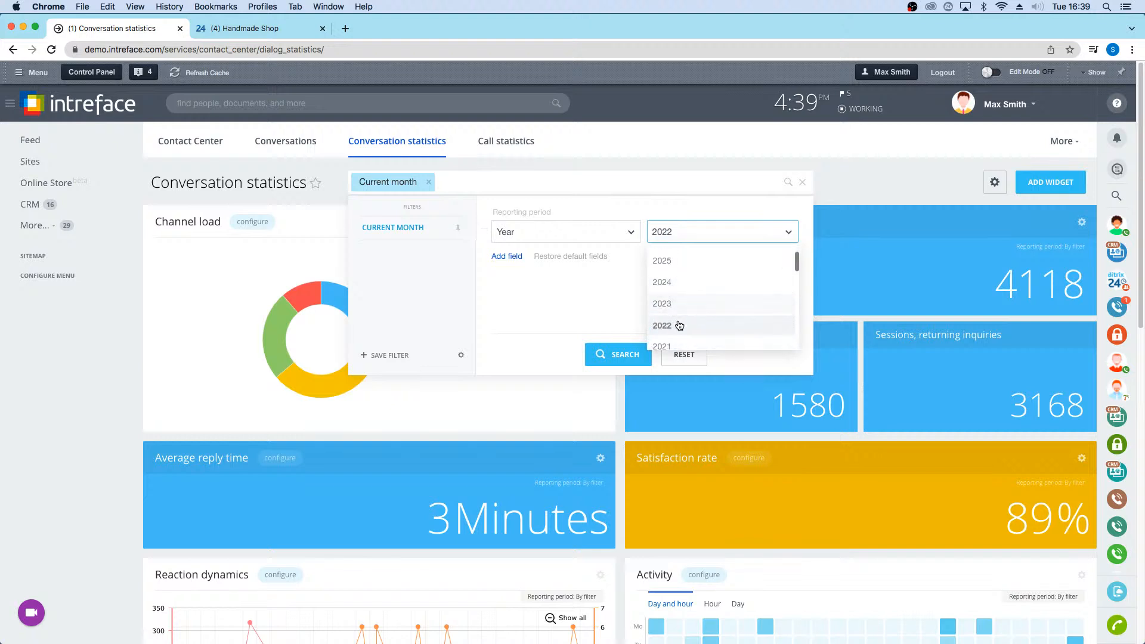
{"action": "left_click", "coordinate": [674, 343]}
{"action": "left_click", "coordinate": [617, 355]}
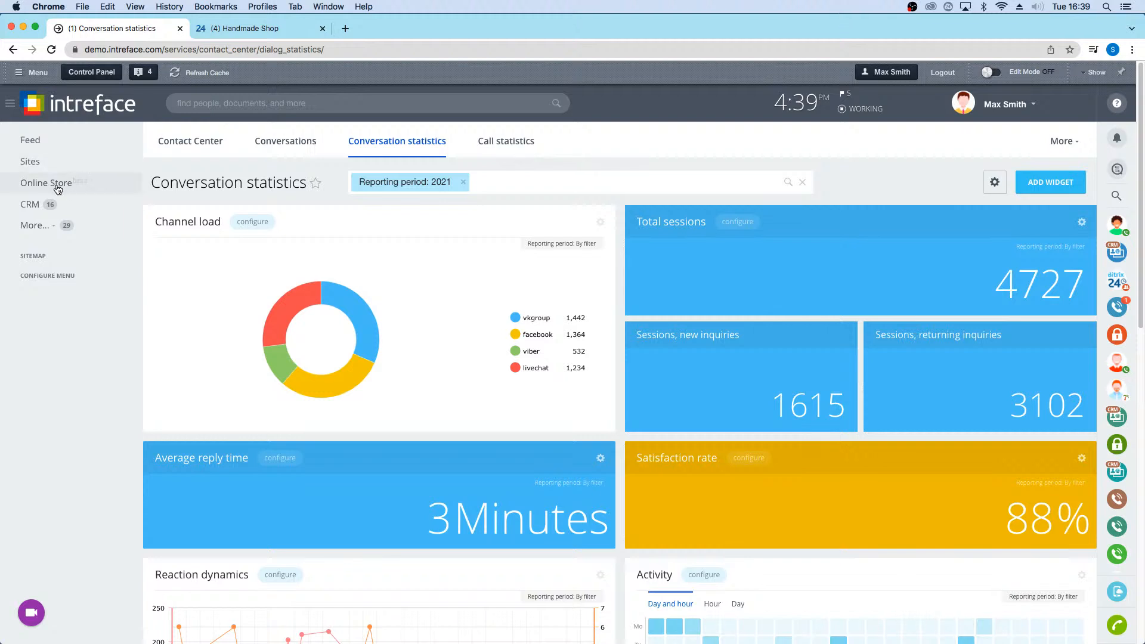
Step: Open the CRM leads and show them as a Kanban board
{"action": "left_click", "coordinate": [31, 204]}
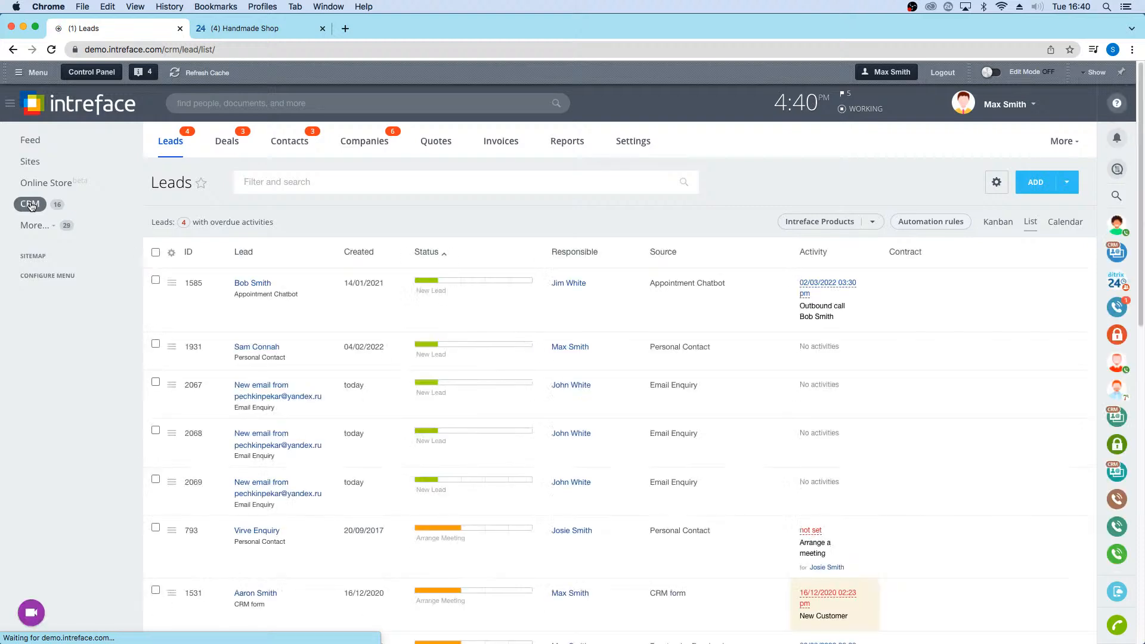
{"action": "left_click", "coordinate": [999, 223]}
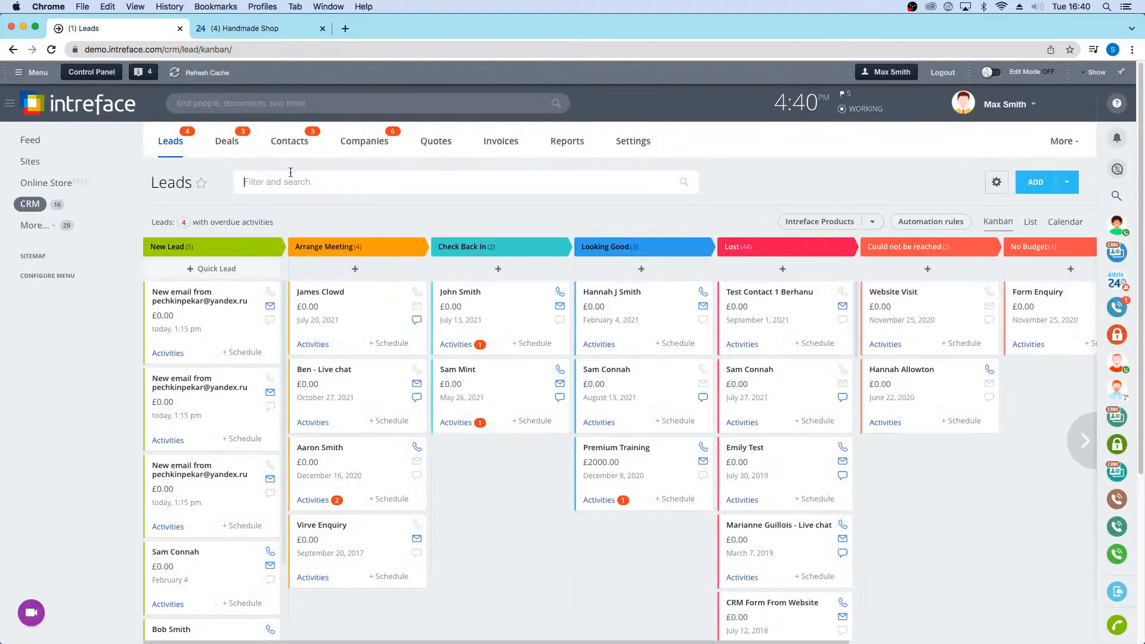
Step: Filter the leads by the sources Live chat - Open Channel 19 and Live chat - Twilio Open Channel - Test, and clear the filter
{"action": "left_click", "coordinate": [515, 177]}
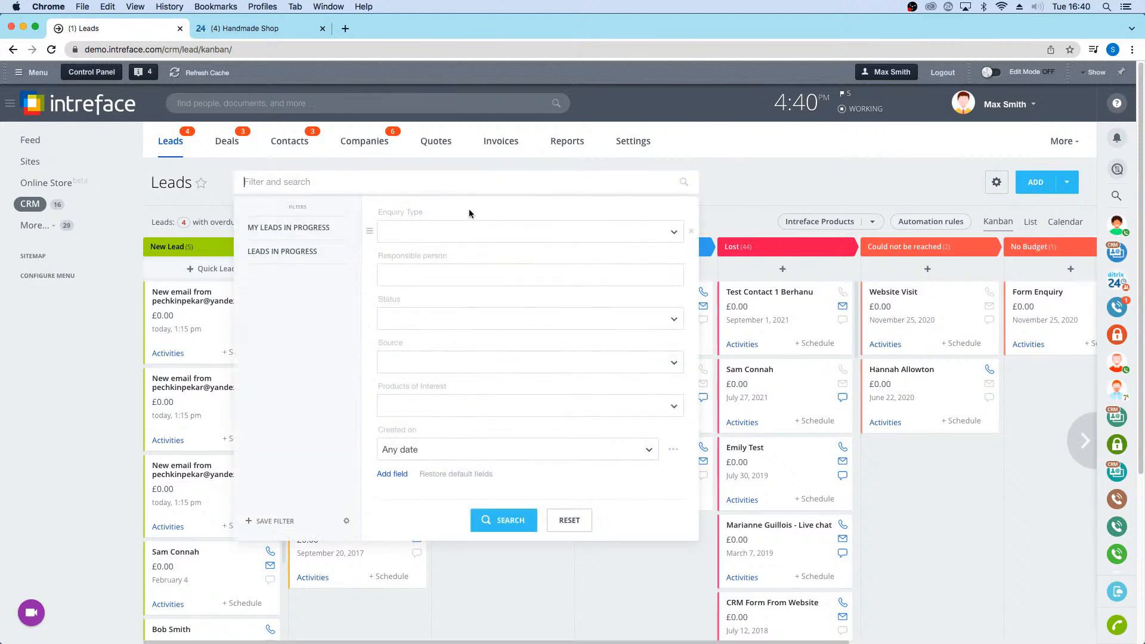
{"action": "left_click", "coordinate": [452, 368]}
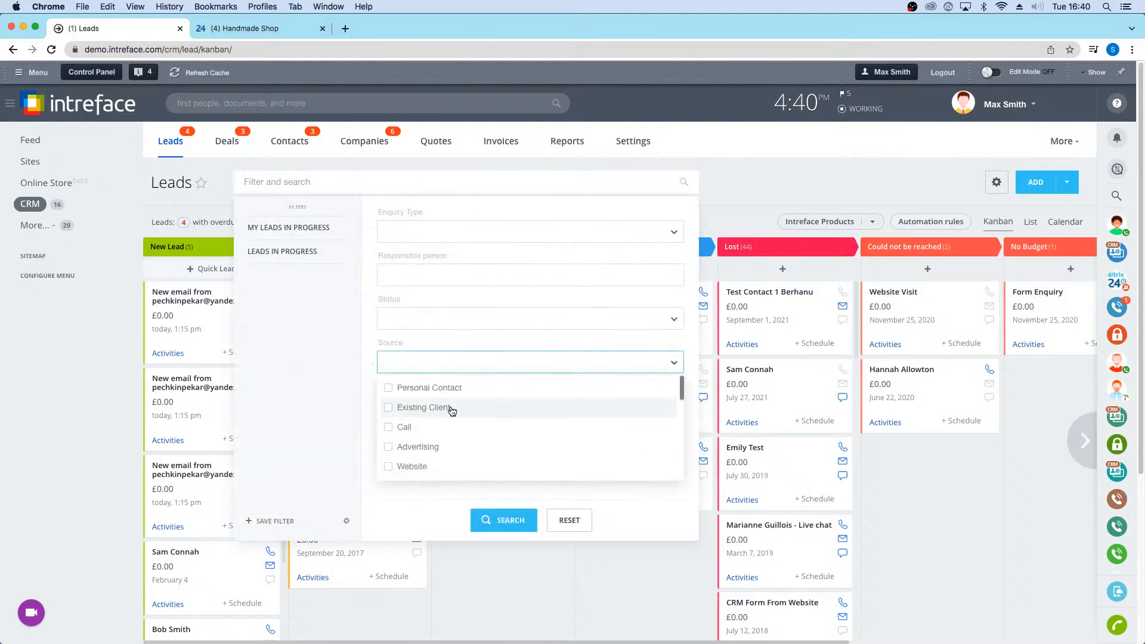
{"action": "scroll", "coordinate": [452, 410], "scroll_direction": "down", "scroll_amount": 5}
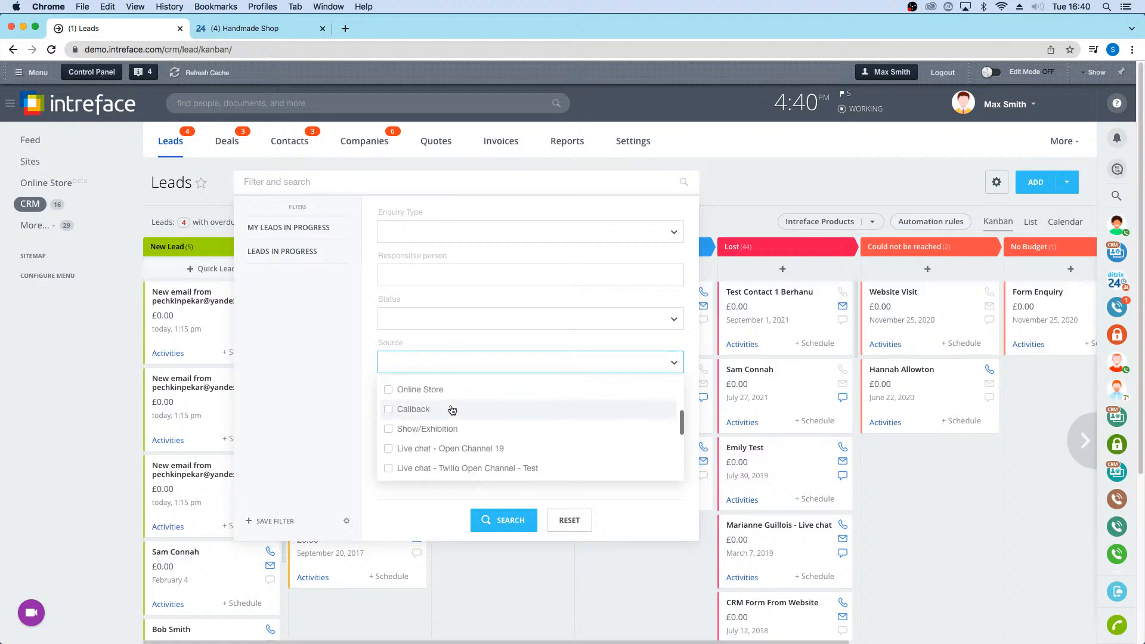
{"action": "left_click", "coordinate": [423, 448]}
{"action": "left_click", "coordinate": [419, 468]}
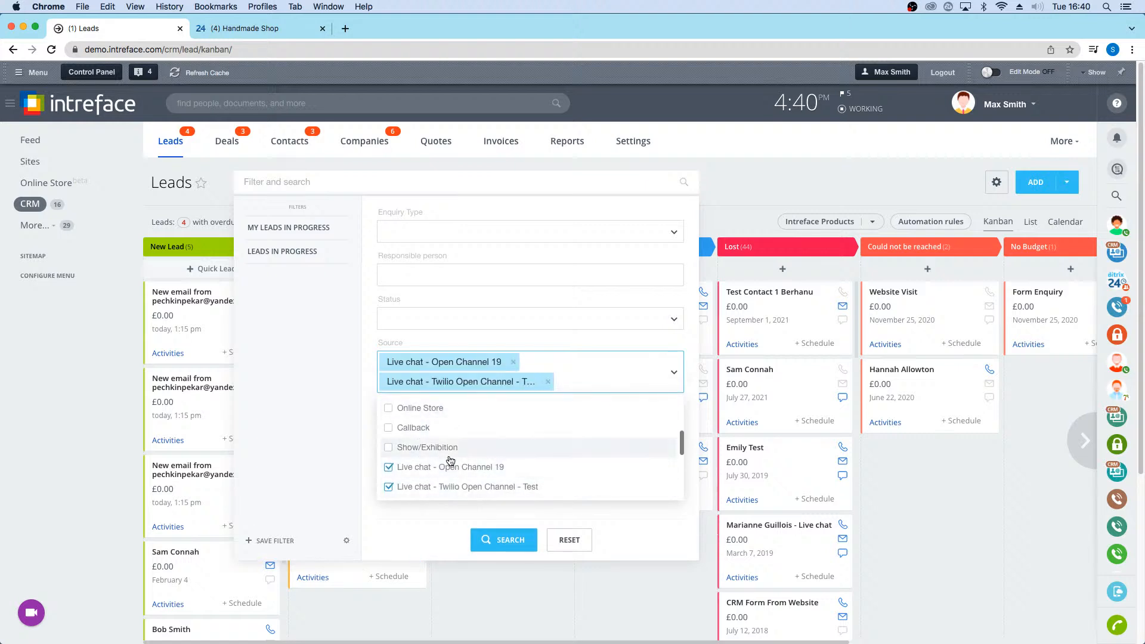
{"action": "scroll", "coordinate": [450, 460], "scroll_direction": "down", "scroll_amount": 1}
{"action": "left_click", "coordinate": [509, 541]}
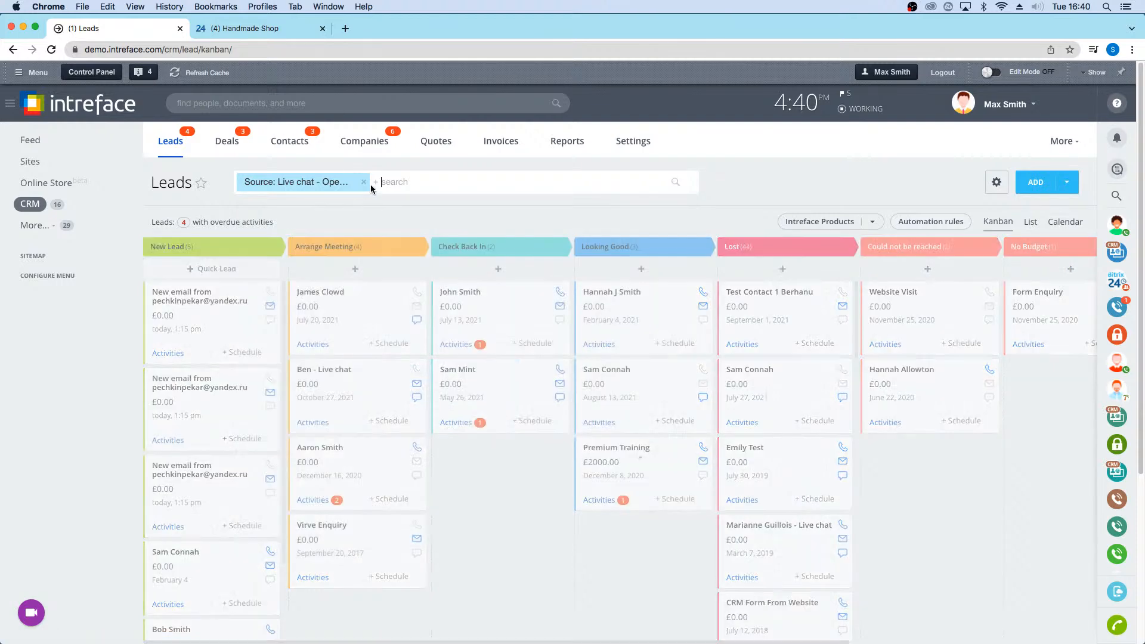
{"action": "left_click", "coordinate": [363, 182]}
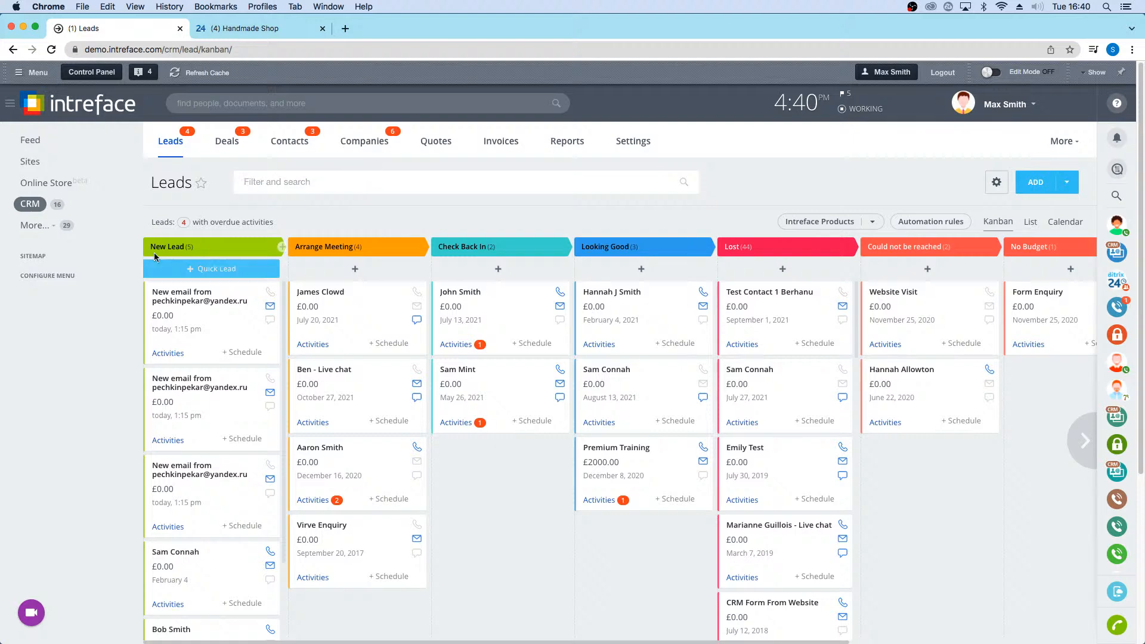
Step: Show the leads as a list, and look at the available filter fields and the import and export options
{"action": "left_click", "coordinate": [1031, 226]}
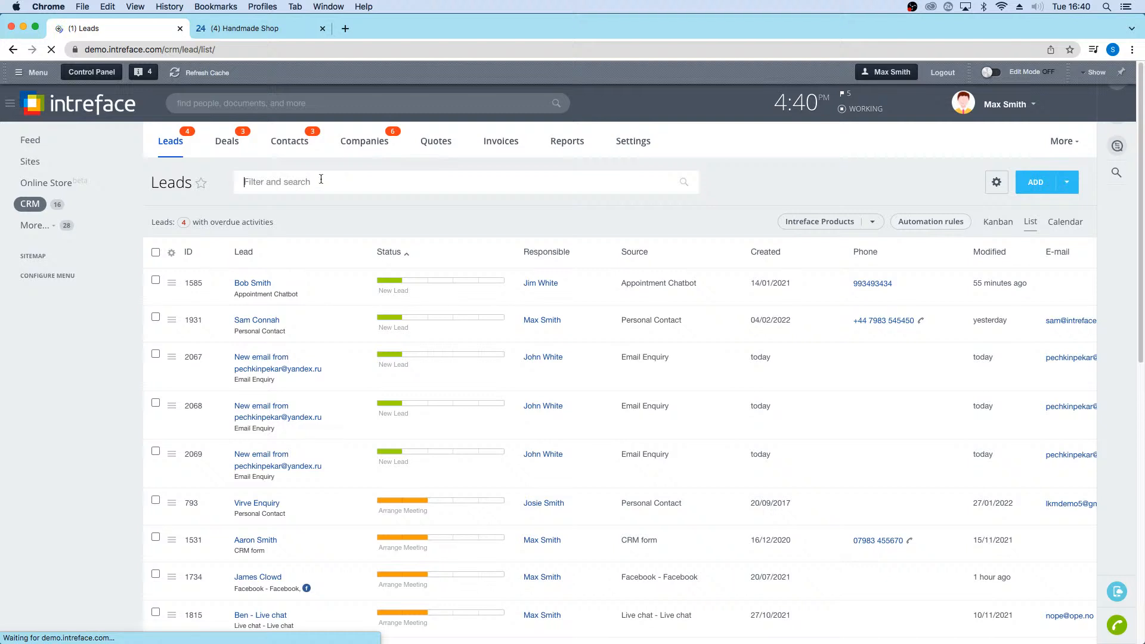
{"action": "left_click", "coordinate": [328, 182]}
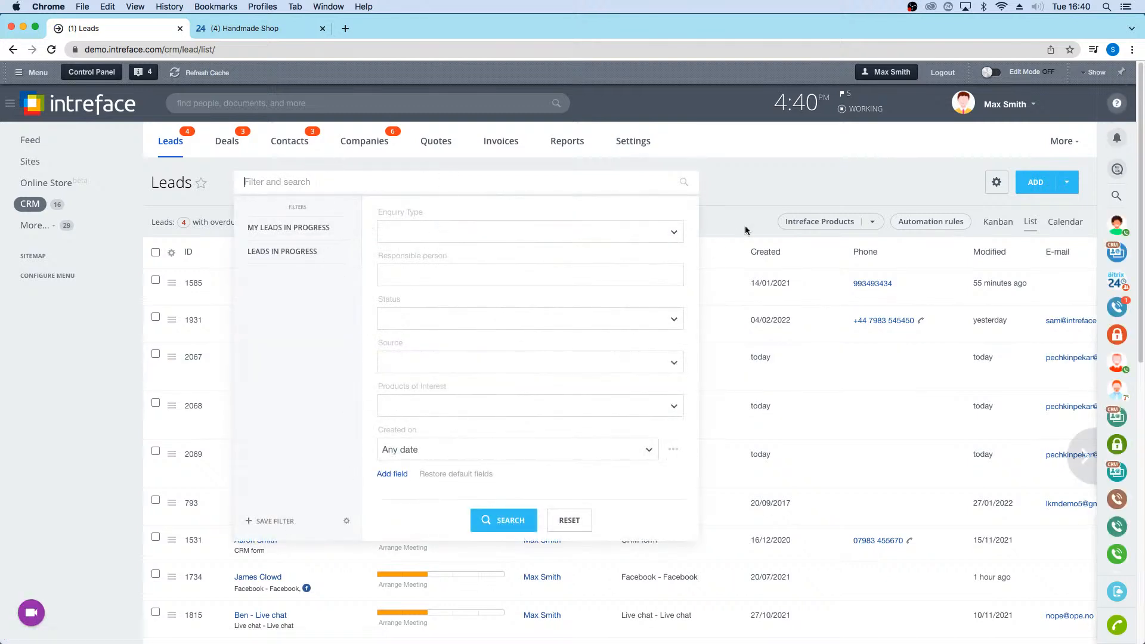
{"action": "left_click", "coordinate": [996, 182]}
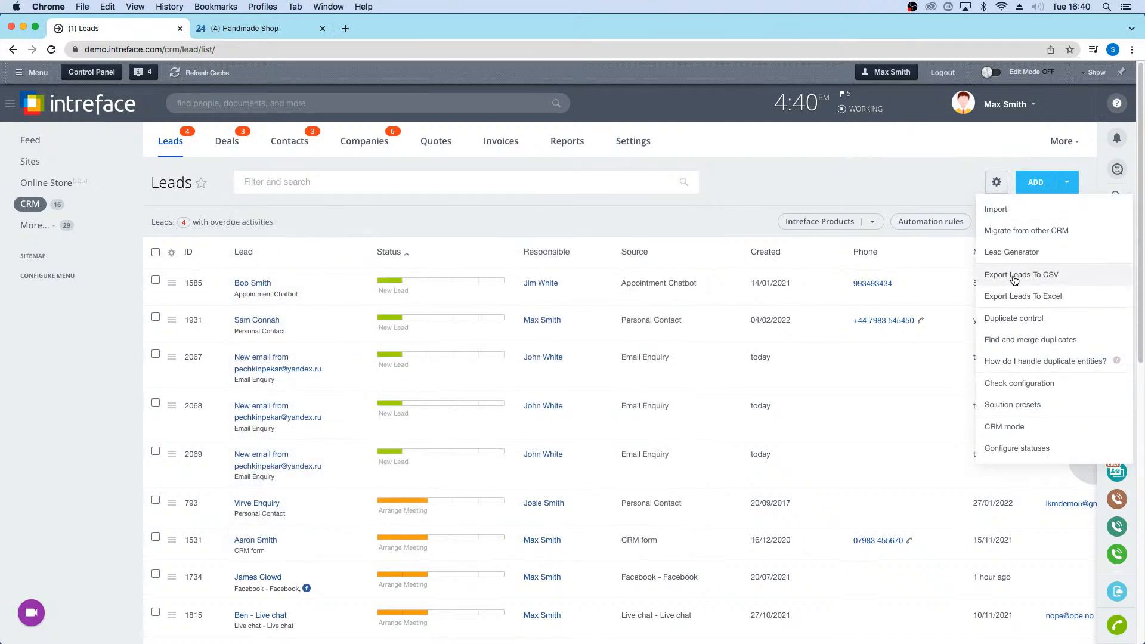
{"action": "left_click", "coordinate": [760, 177]}
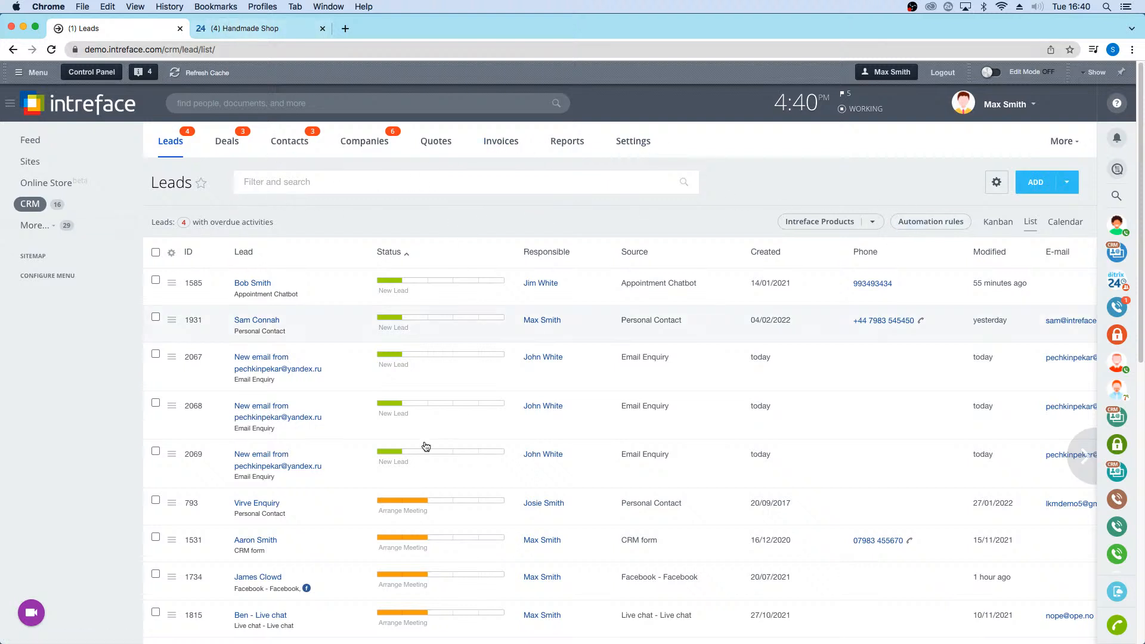
Step: Switch to the Free Cake Landing Page in the incognito window and activate the message field of its live chat
{"action": "key", "text": "ctrl+Right"}
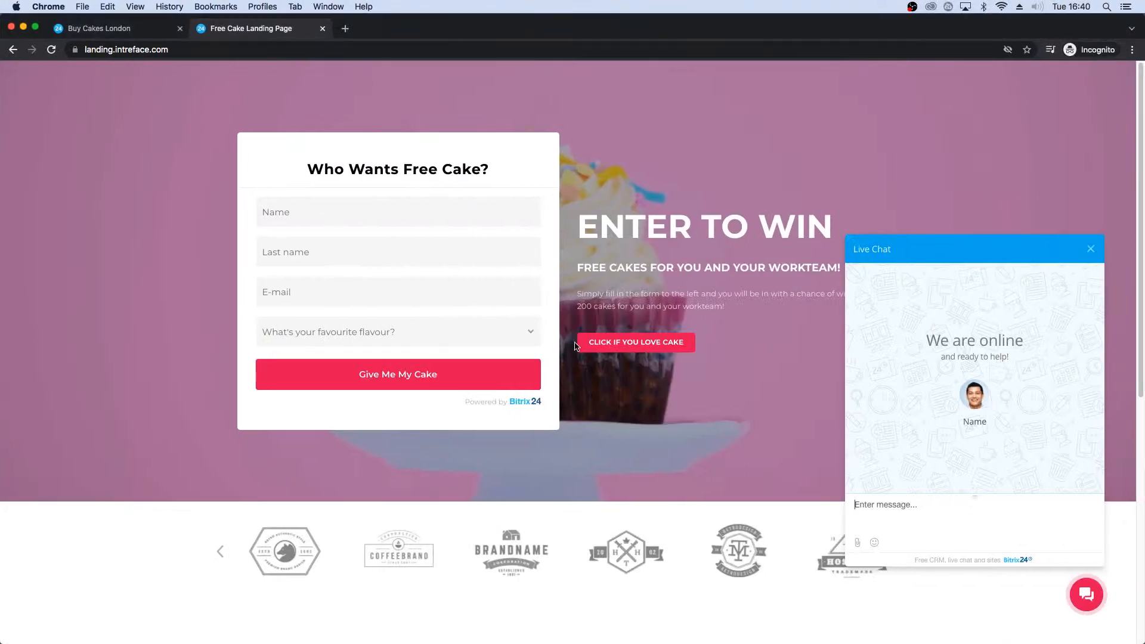
{"action": "left_click", "coordinate": [927, 500]}
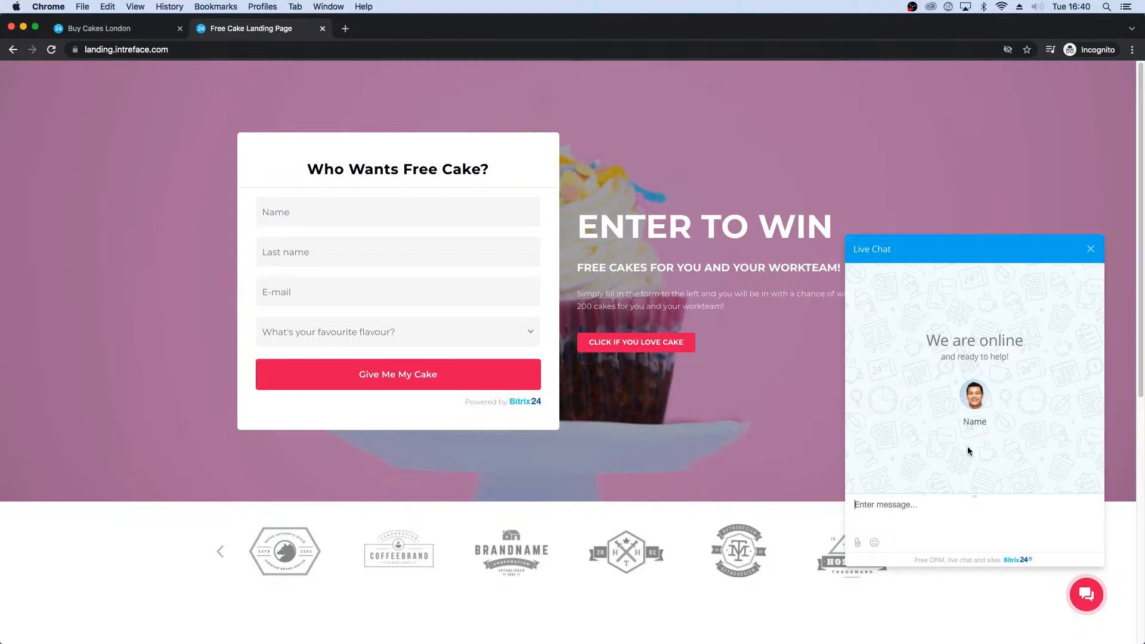